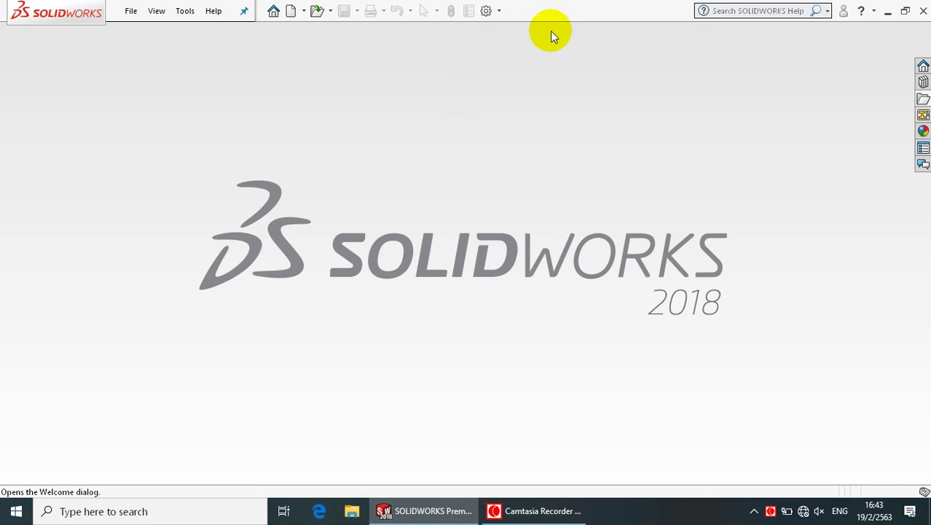
# Create a new Part document from the New SOLIDWORKS Document dialog
pyautogui.click(290, 10)
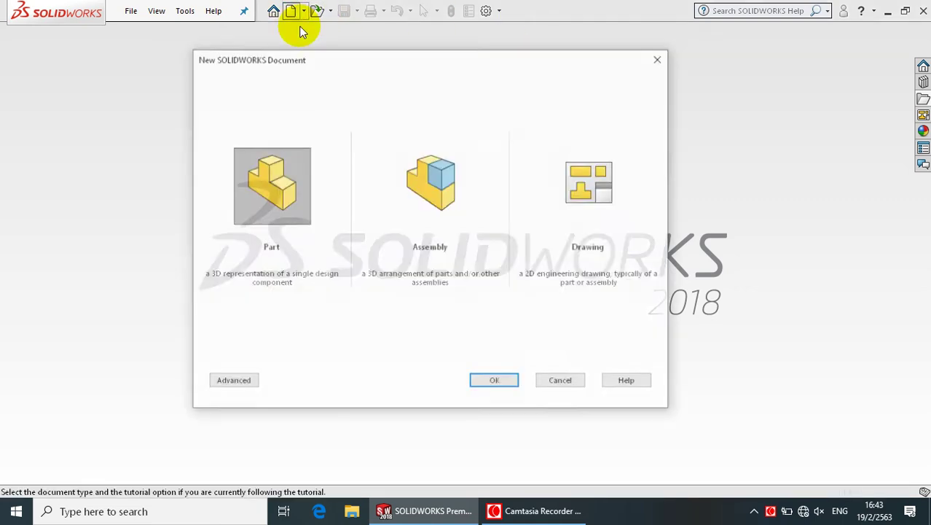
pyautogui.click(494, 381)
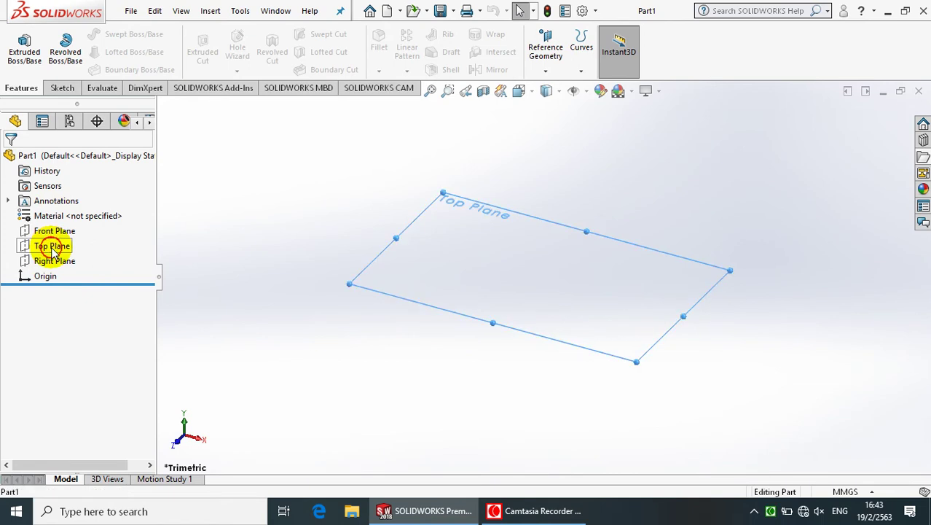
# Sketch a vertical and a horizontal centerline meeting at the origin on the Top Plane
pyautogui.click(52, 248)
pyautogui.click(63, 227)
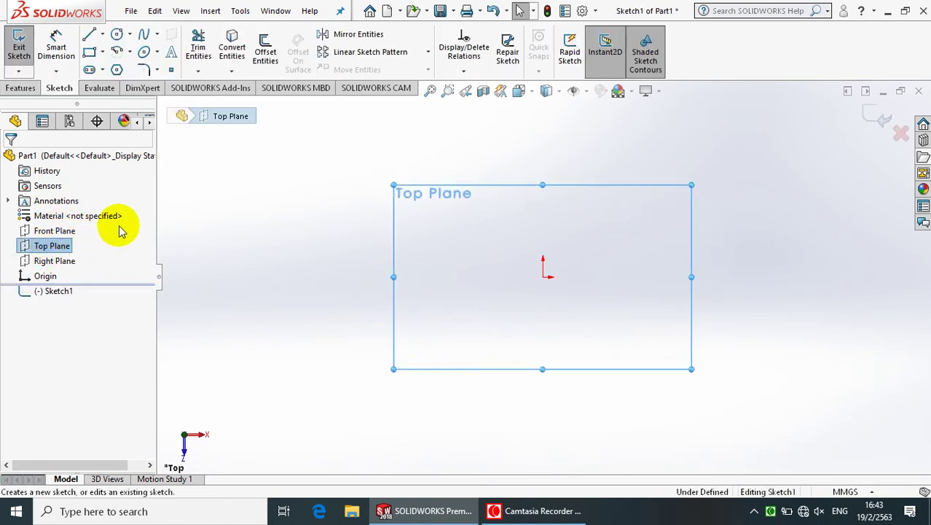
pyautogui.click(104, 37)
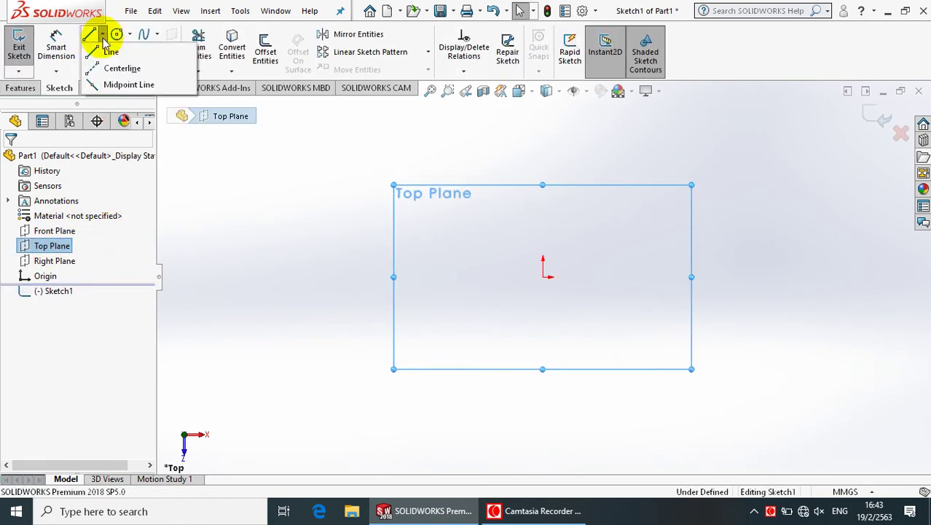
pyautogui.click(111, 68)
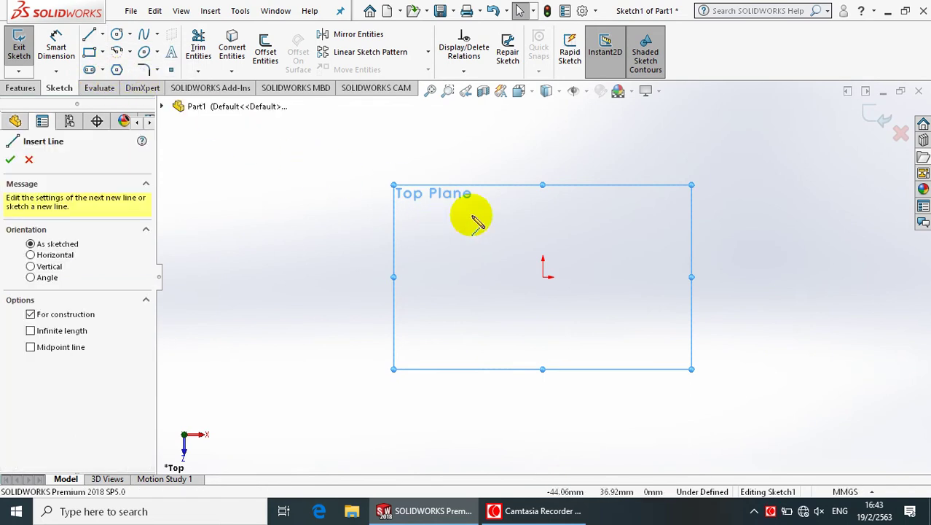
pyautogui.click(542, 208)
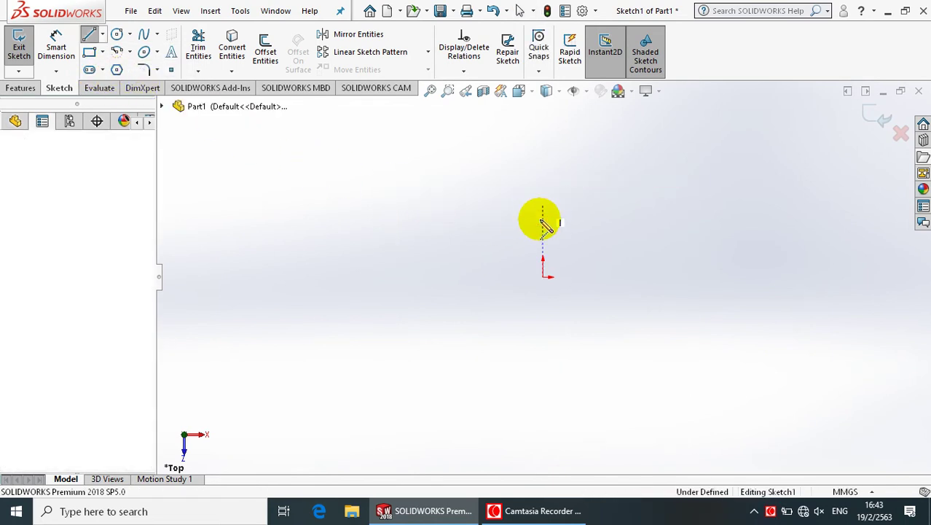
pyautogui.click(542, 276)
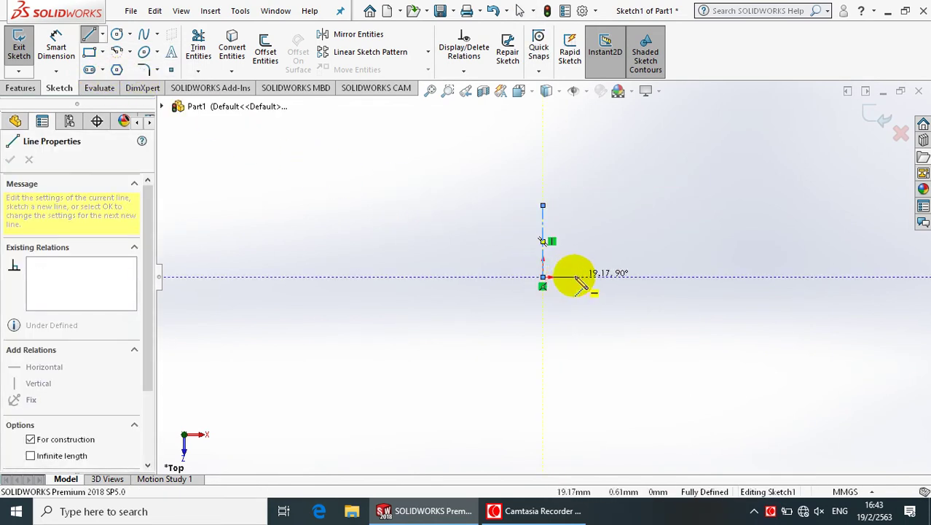
pyautogui.click(610, 277)
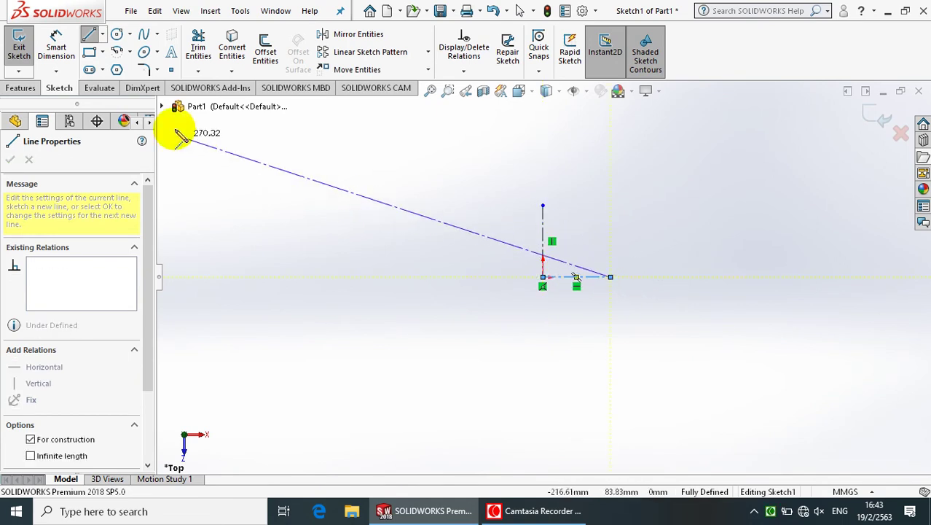
pyautogui.click(58, 45)
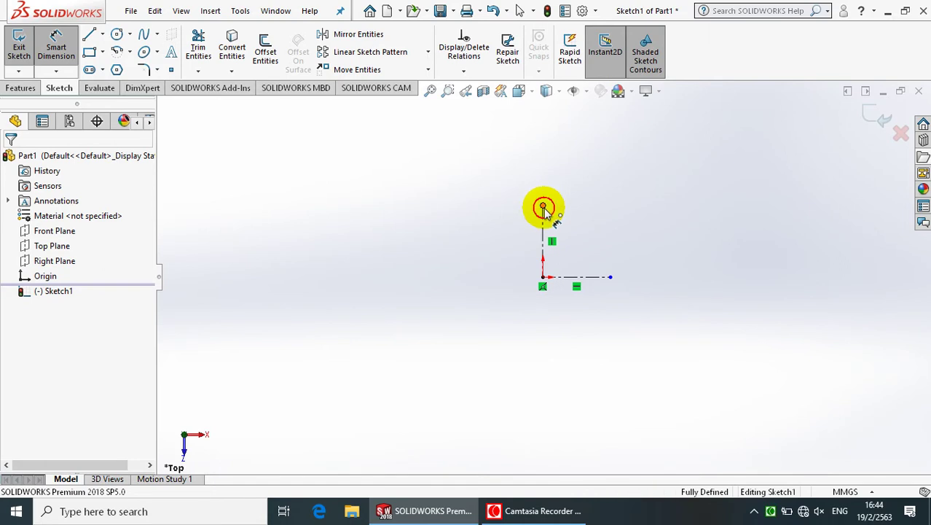
# Dimension the vertical centerline to 110 and the horizontal centerline to 80
pyautogui.click(543, 207)
pyautogui.click(579, 277)
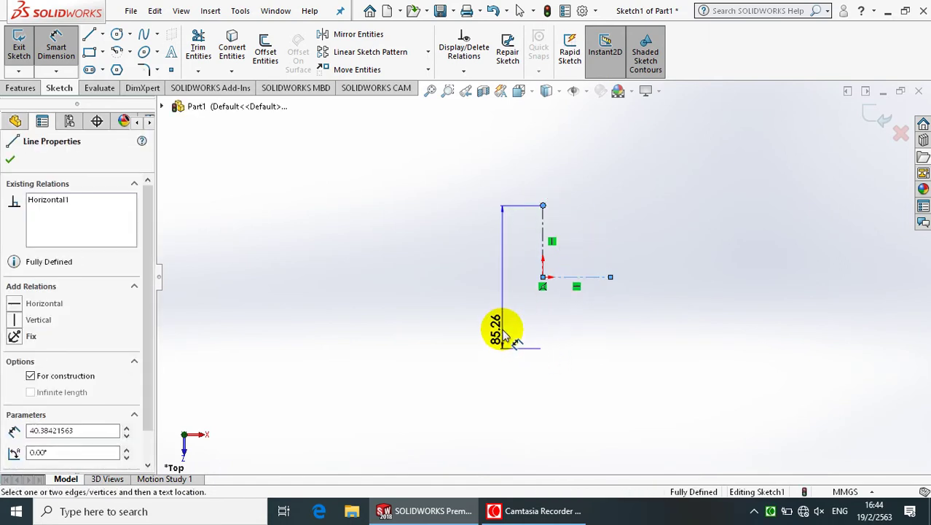
pyautogui.click(481, 290)
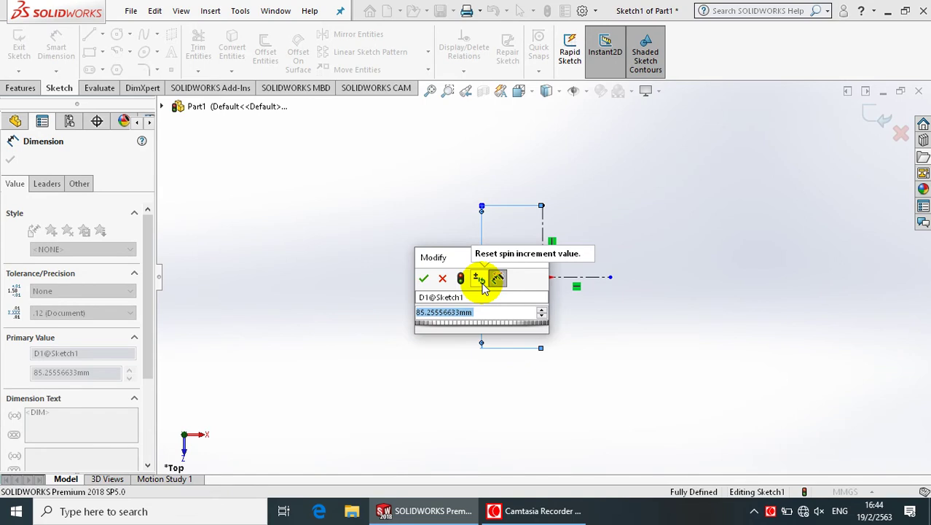
pyautogui.write('110')
pyautogui.press('Return')
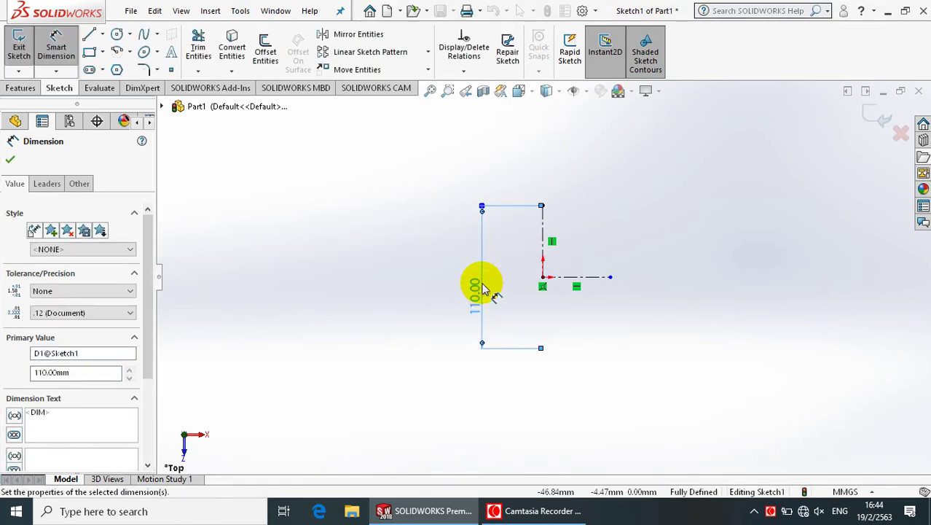
pyautogui.click(611, 278)
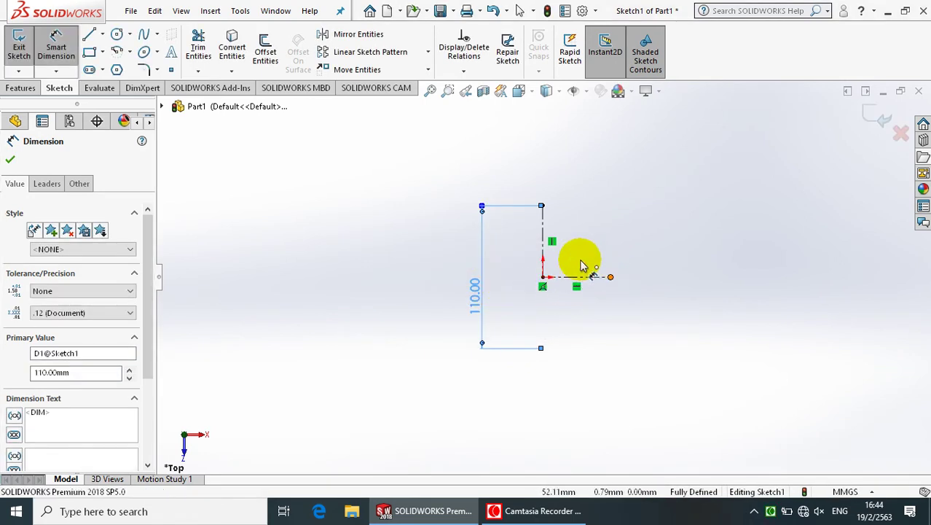
pyautogui.click(543, 258)
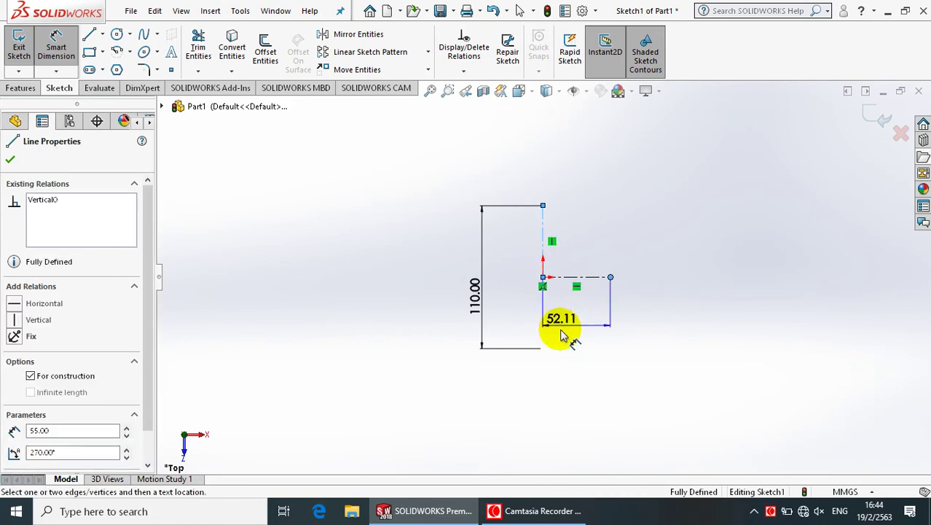
pyautogui.click(545, 389)
pyautogui.click(679, 385)
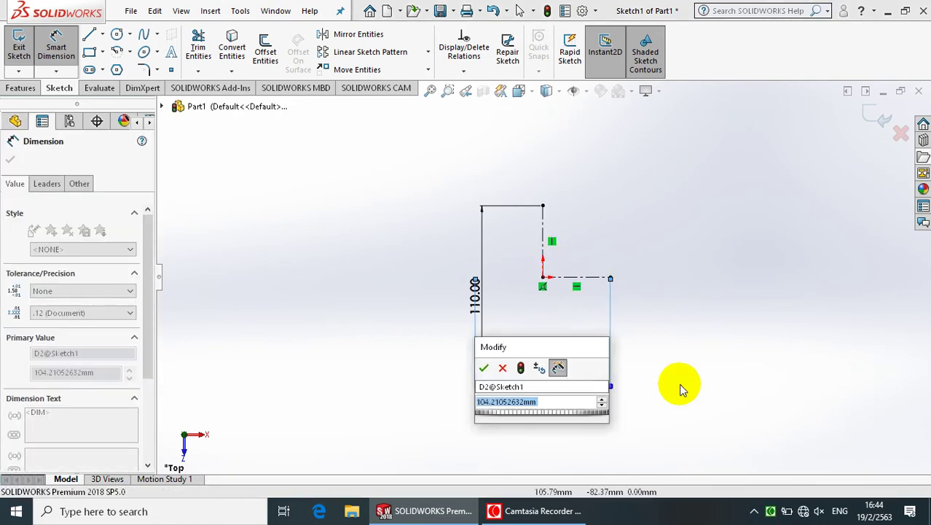
pyautogui.write('80')
pyautogui.press('Return')
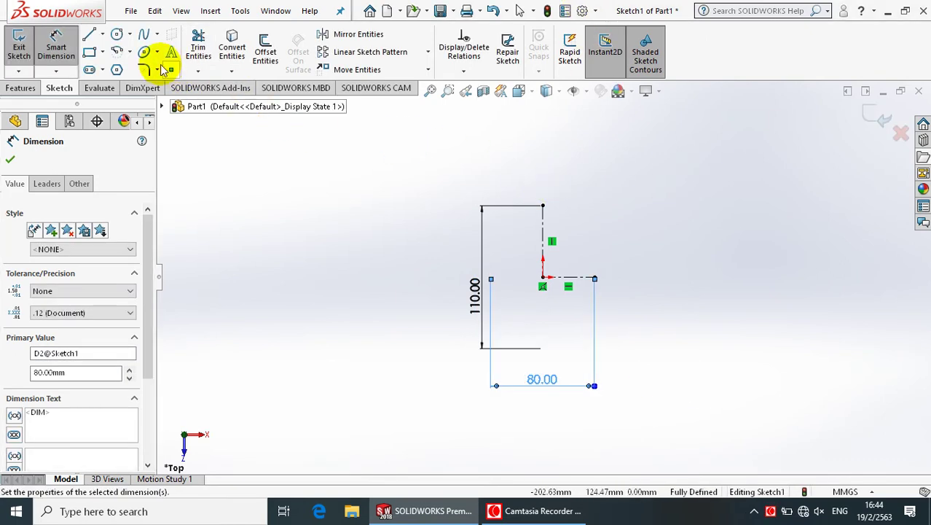
# Draw two crossing centre-point arcs from the top and right centerline ends
pyautogui.click(130, 51)
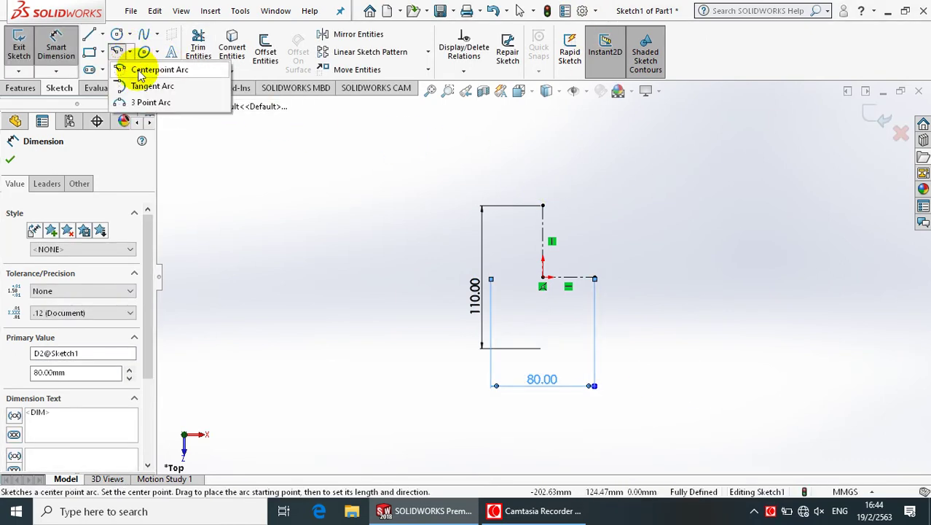
pyautogui.click(146, 70)
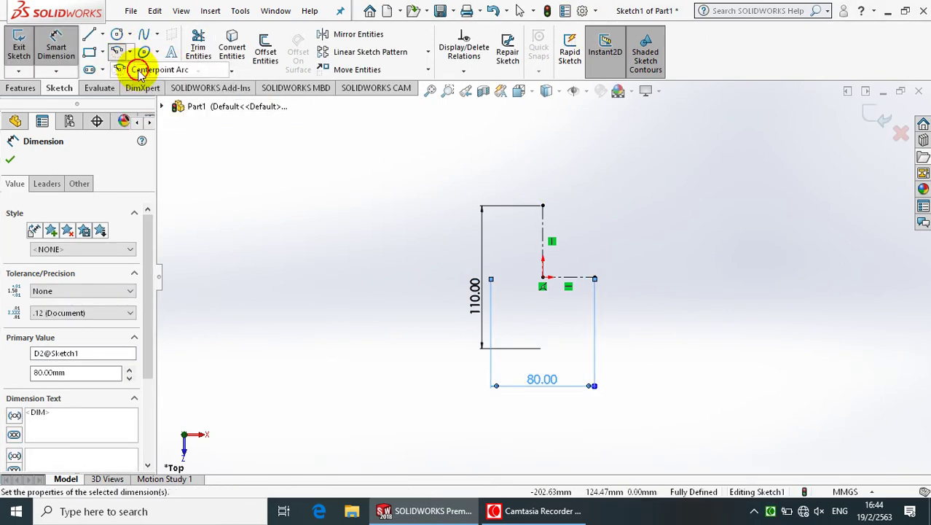
pyautogui.click(543, 312)
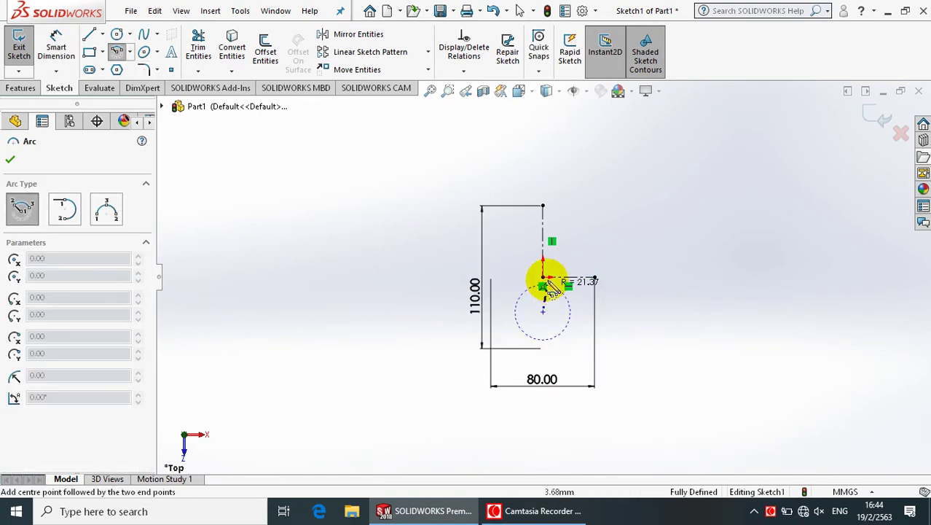
pyautogui.click(543, 204)
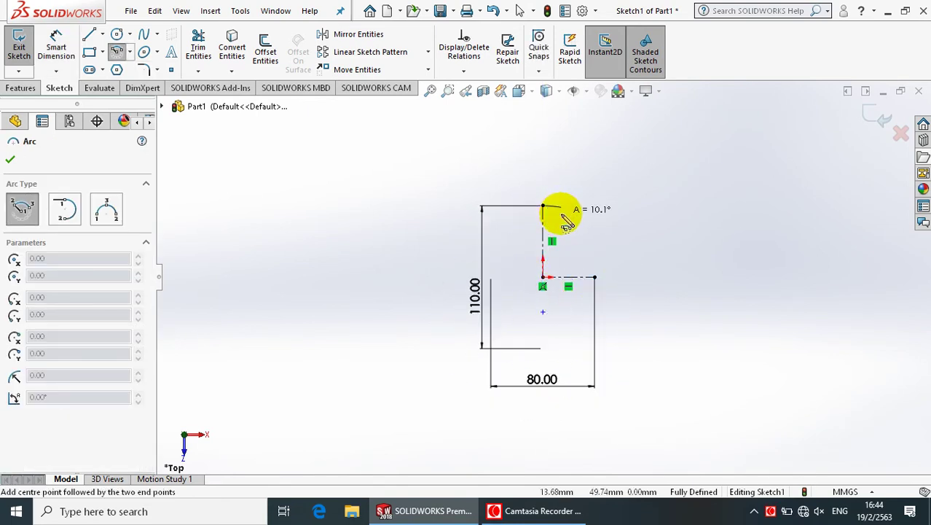
pyautogui.click(596, 246)
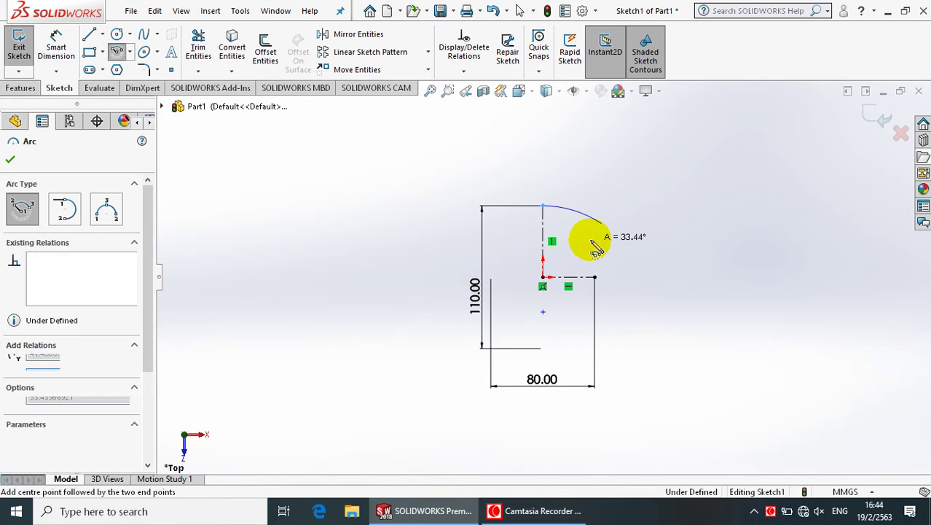
pyautogui.click(445, 277)
pyautogui.click(594, 277)
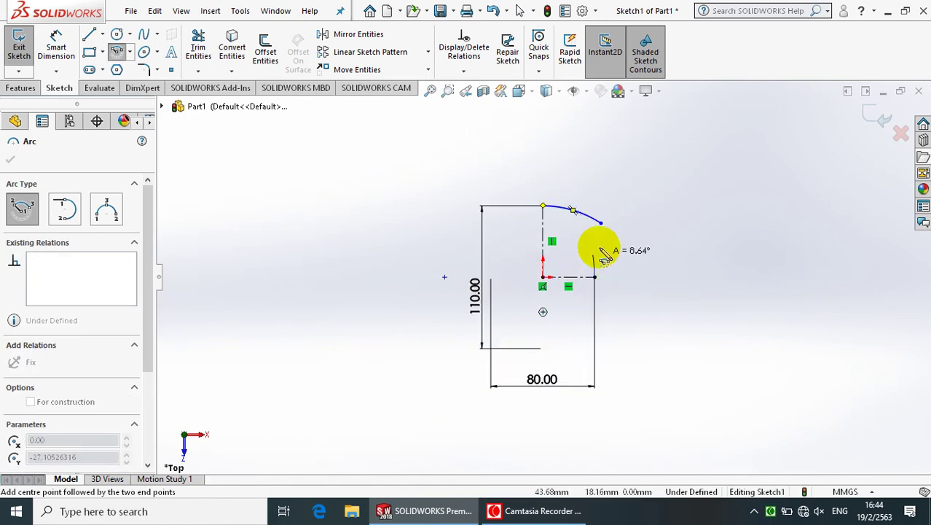
pyautogui.click(576, 191)
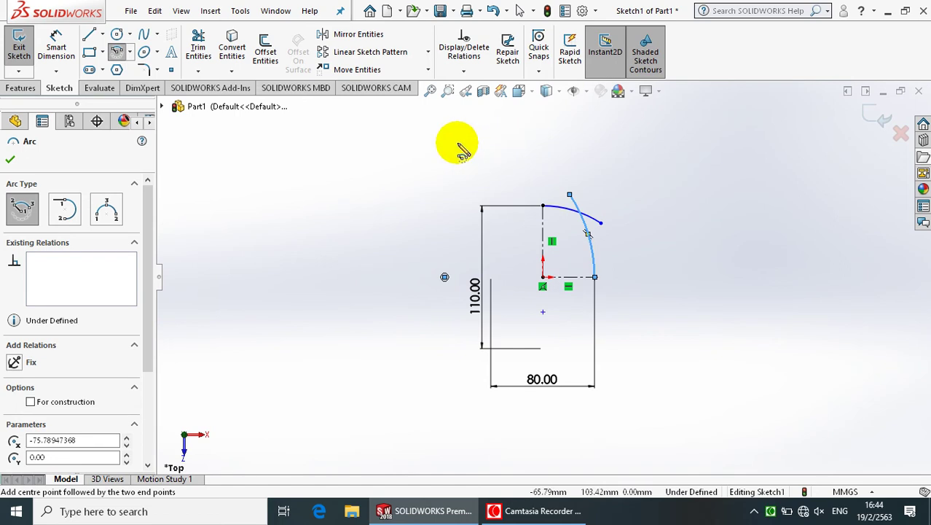
pyautogui.click(149, 70)
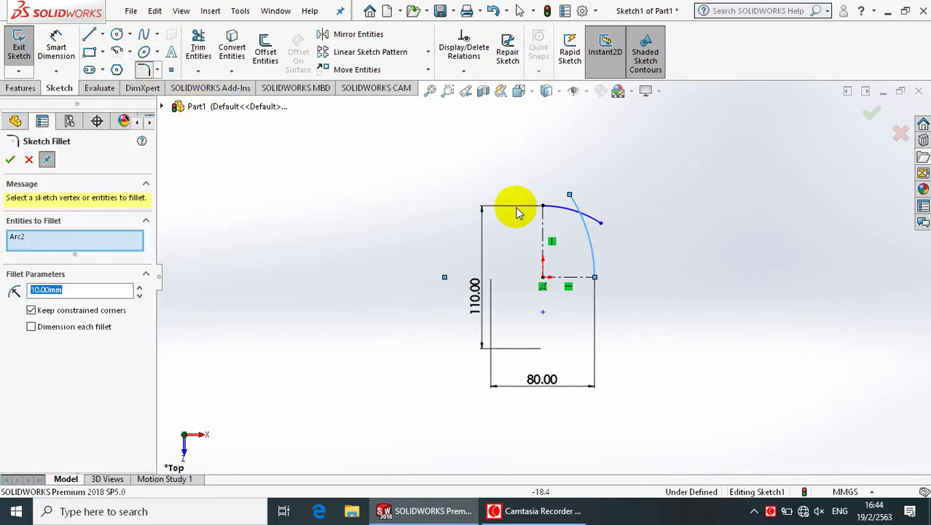
# Round the crossing of the two arcs with a 30 mm sketch fillet
pyautogui.click(568, 209)
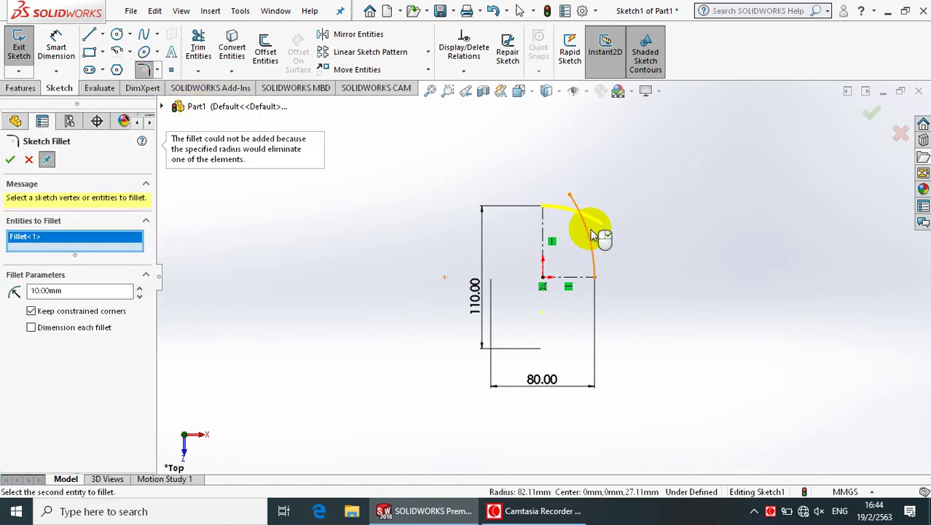
pyautogui.click(587, 232)
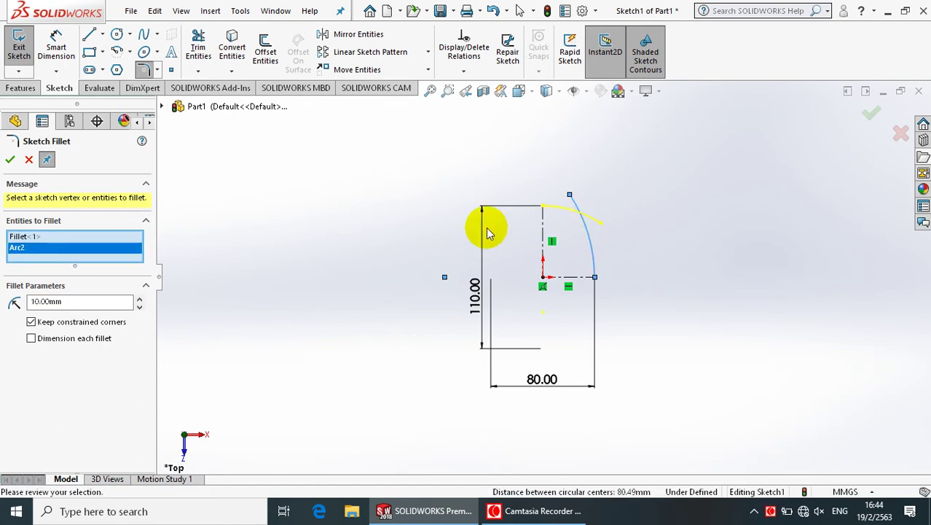
pyautogui.rightClick(87, 252)
pyautogui.click(175, 259)
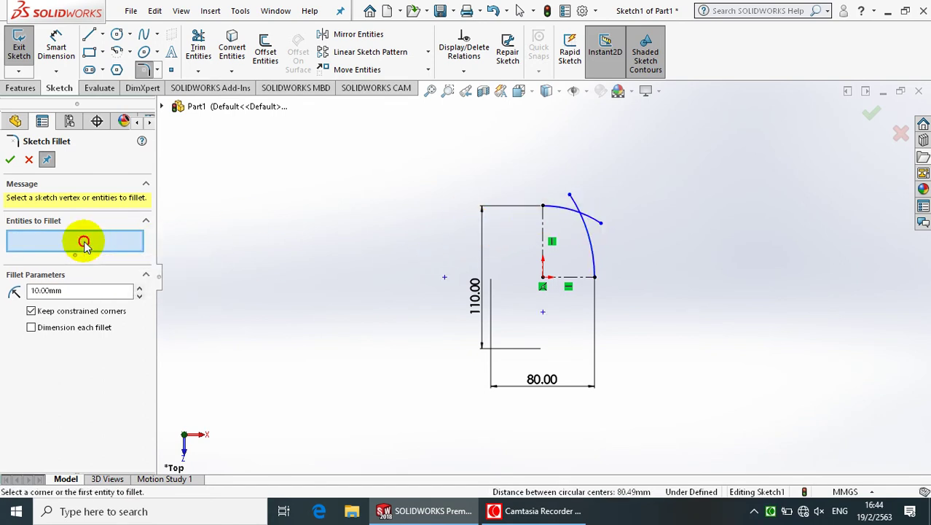
pyautogui.click(65, 290)
pyautogui.moveTo(65, 290); pyautogui.dragTo(2, 288)
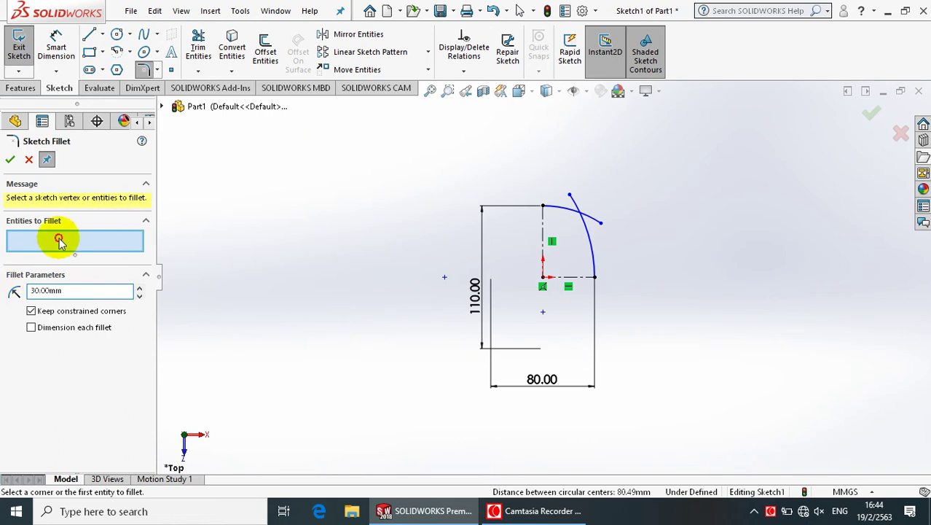
pyautogui.click(582, 222)
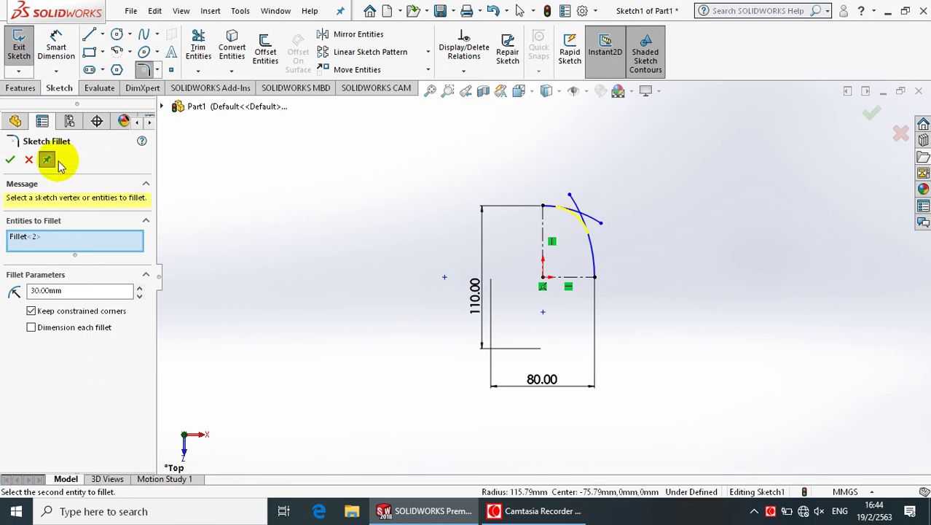
pyautogui.click(10, 159)
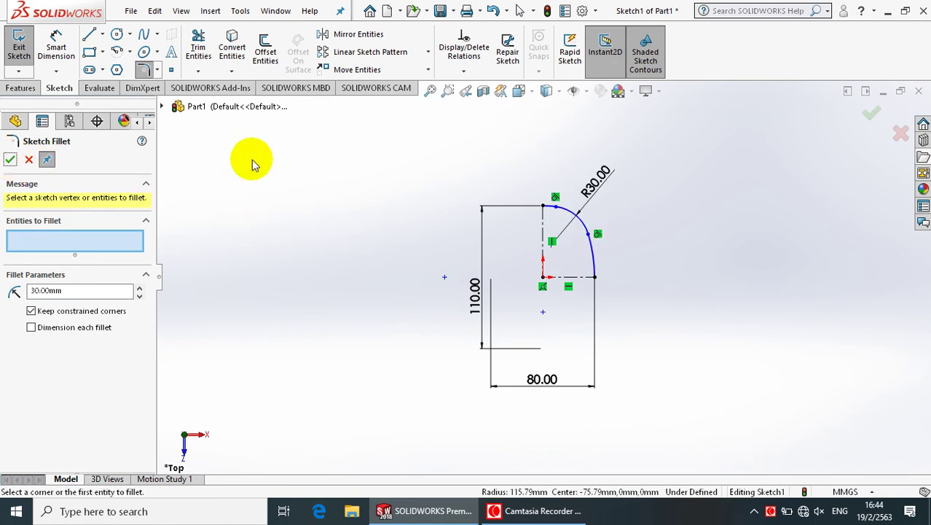
pyautogui.click(67, 43)
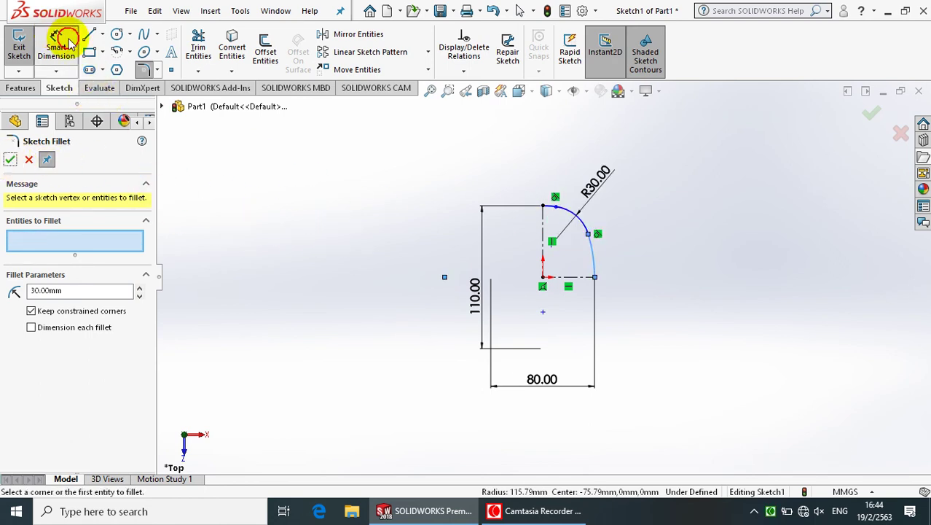
# Dimension the long arc's radius R82.11, undoing the 300 value that made a circle
pyautogui.click(556, 203)
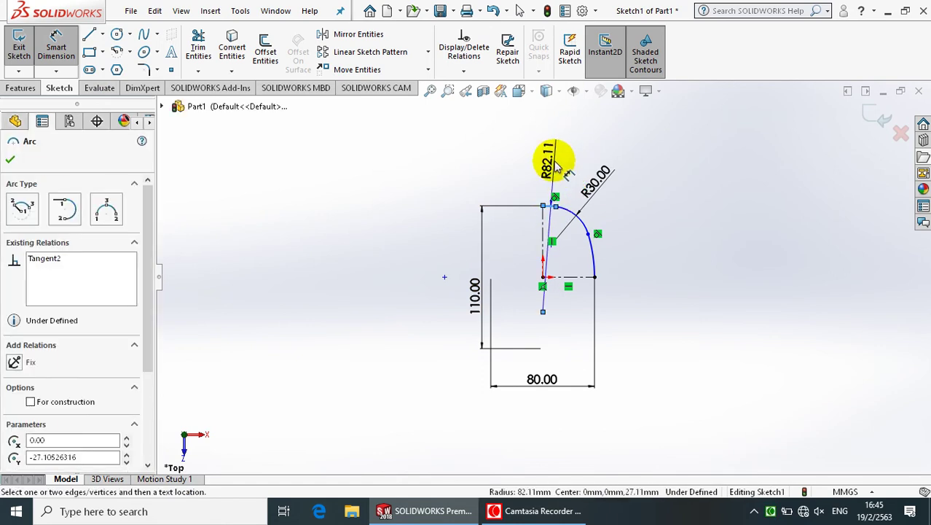
pyautogui.click(553, 166)
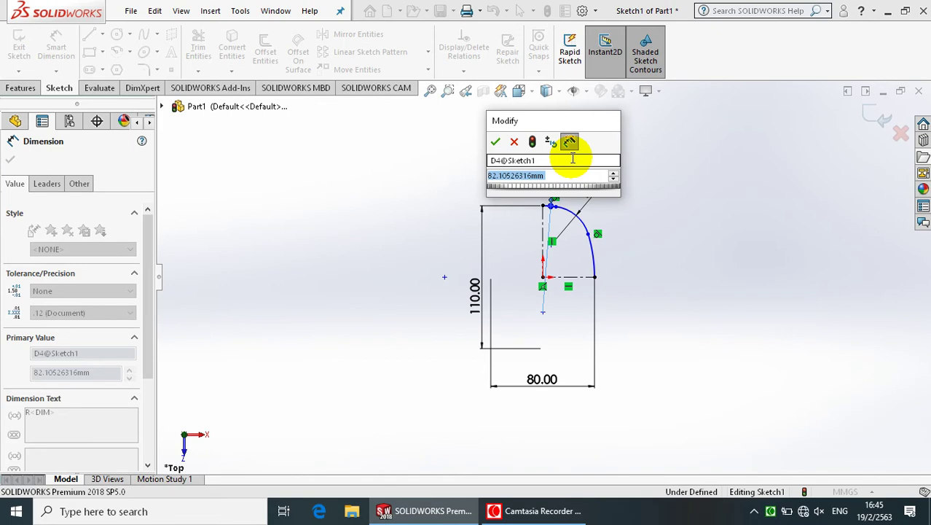
pyautogui.write('300')
pyautogui.press('Return')
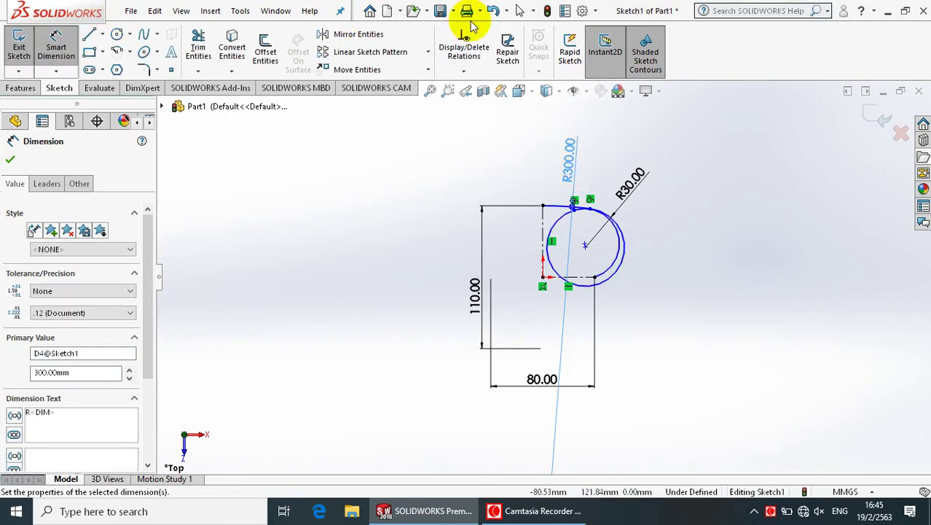
pyautogui.click(493, 11)
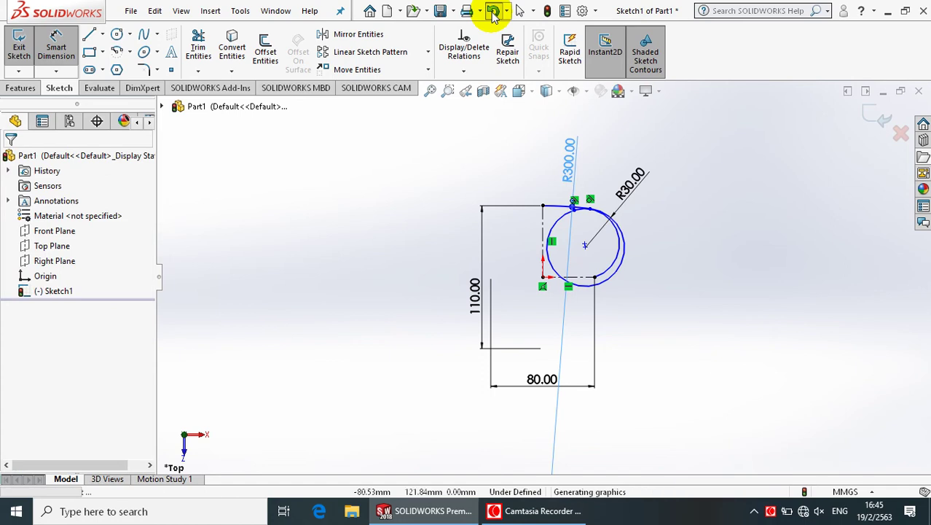
# Make the long arc's lower end point coincident with the vertical centreline
pyautogui.click(463, 71)
pyautogui.click(466, 105)
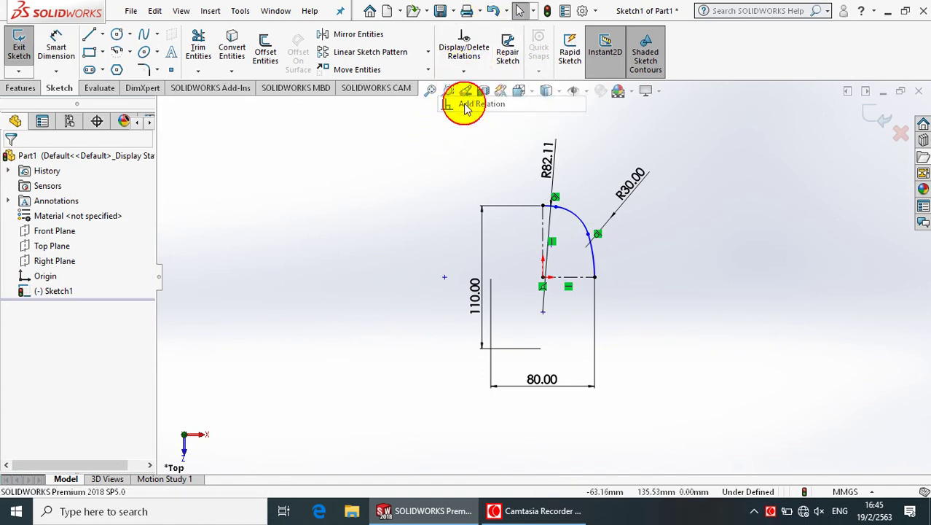
pyautogui.click(543, 314)
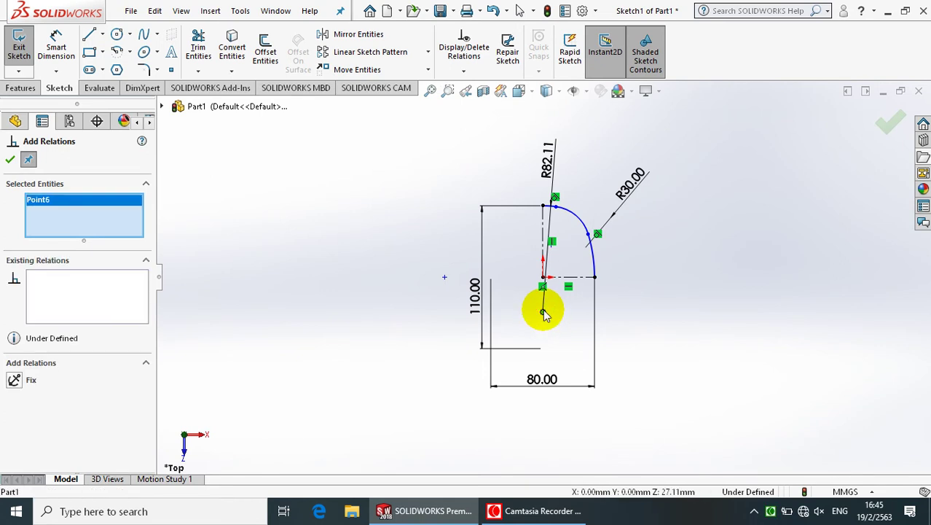
pyautogui.click(544, 244)
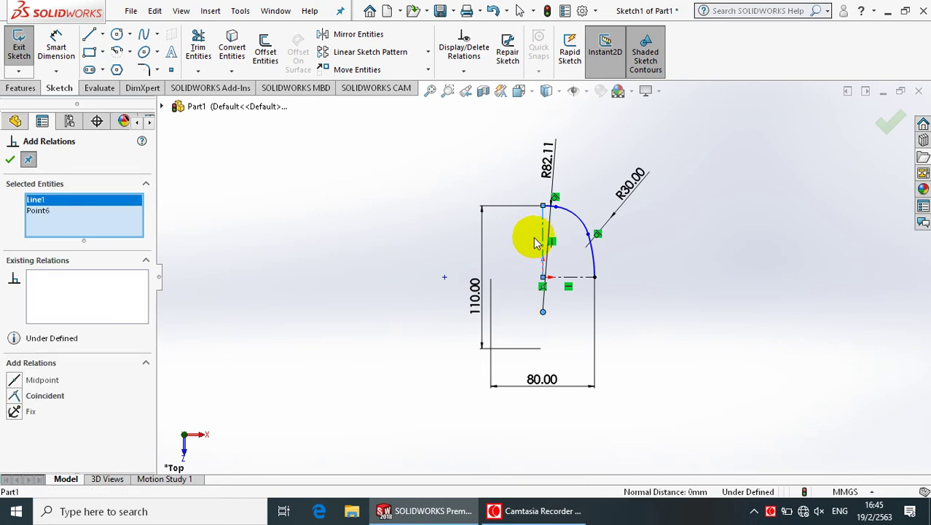
pyautogui.click(16, 396)
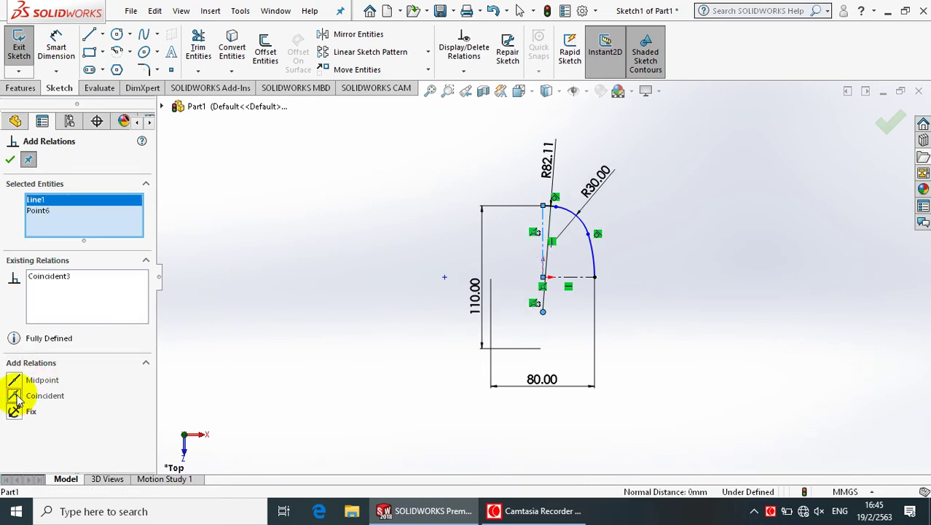
pyautogui.click(10, 160)
pyautogui.click(342, 242)
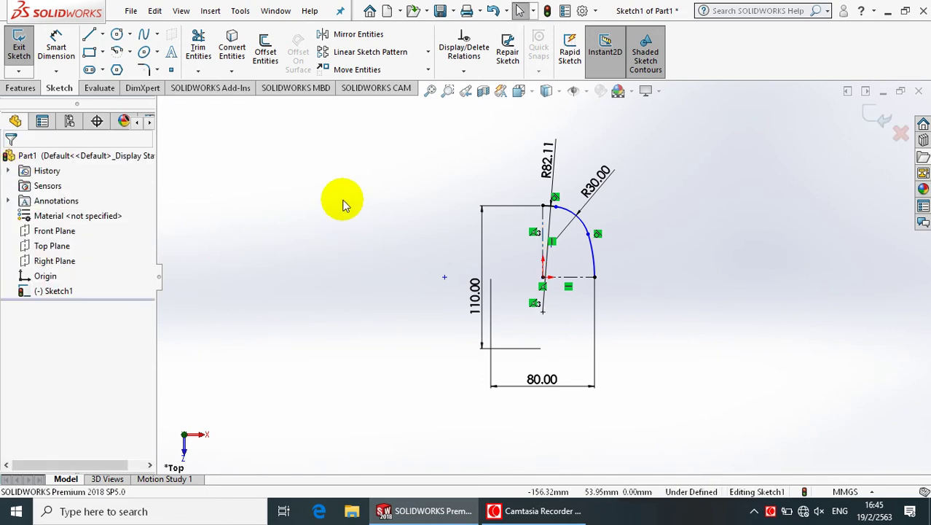
# Make the second arc's centre point coincident with the horizontal centreline
pyautogui.click(463, 70)
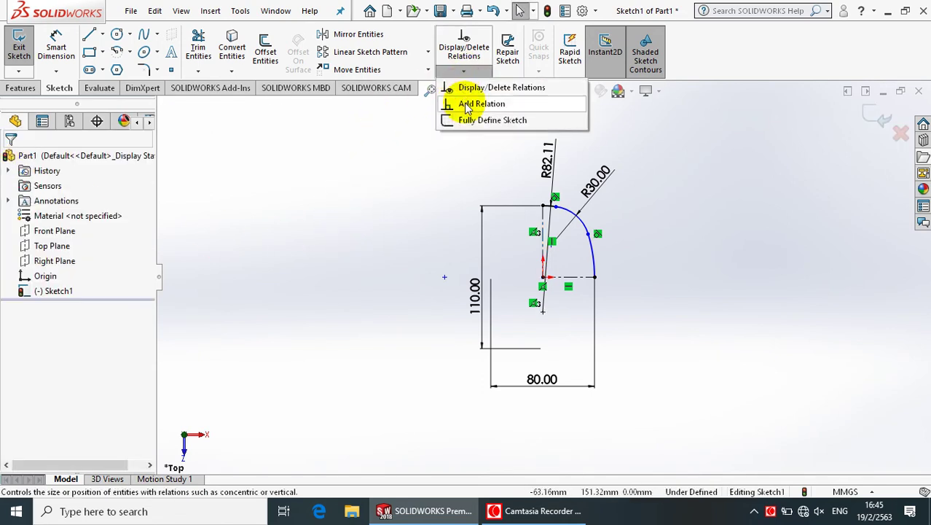
pyautogui.click(462, 102)
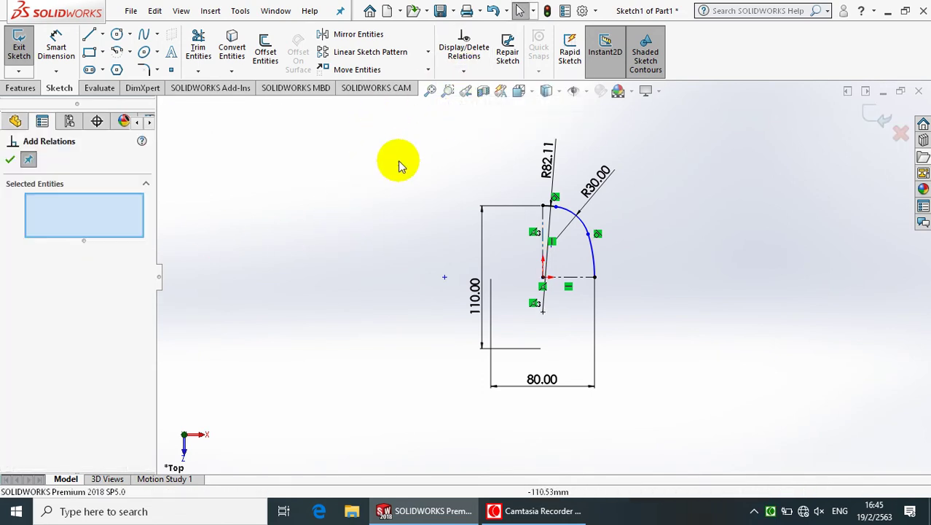
pyautogui.click(572, 281)
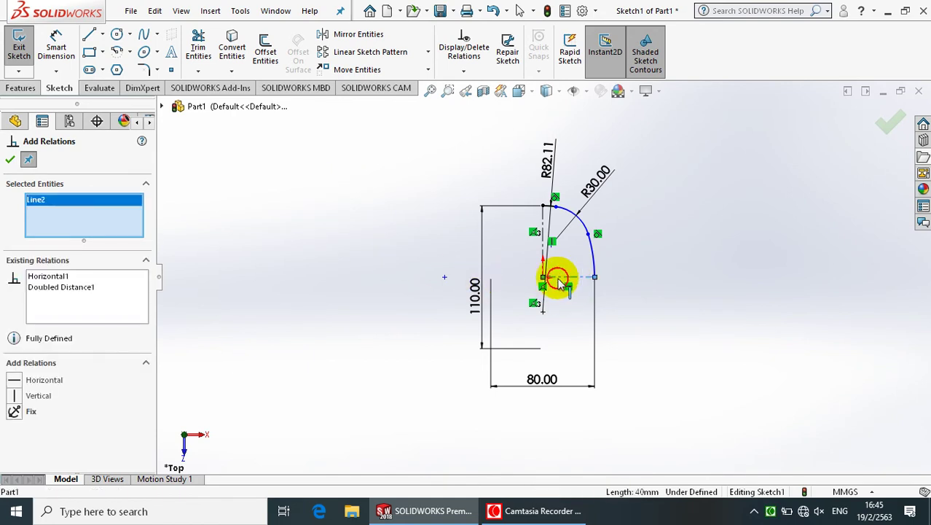
pyautogui.click(444, 277)
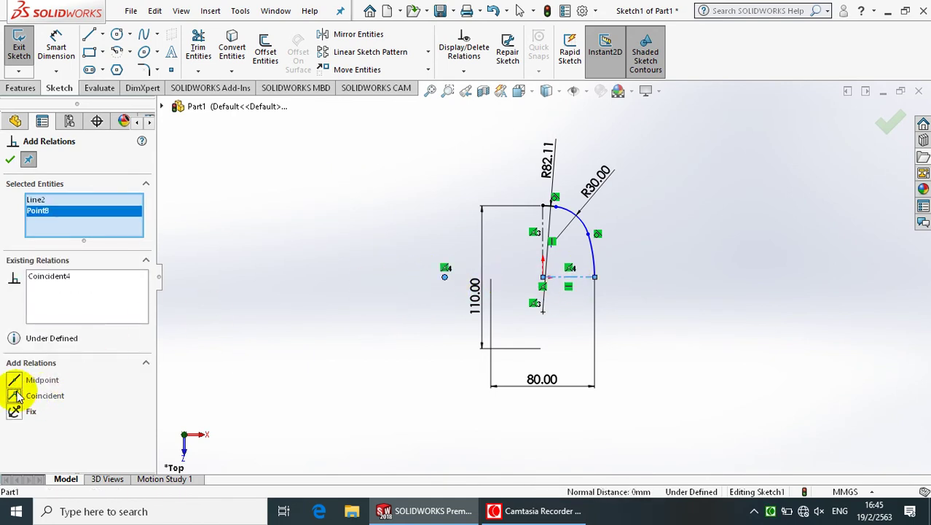
pyautogui.click(11, 160)
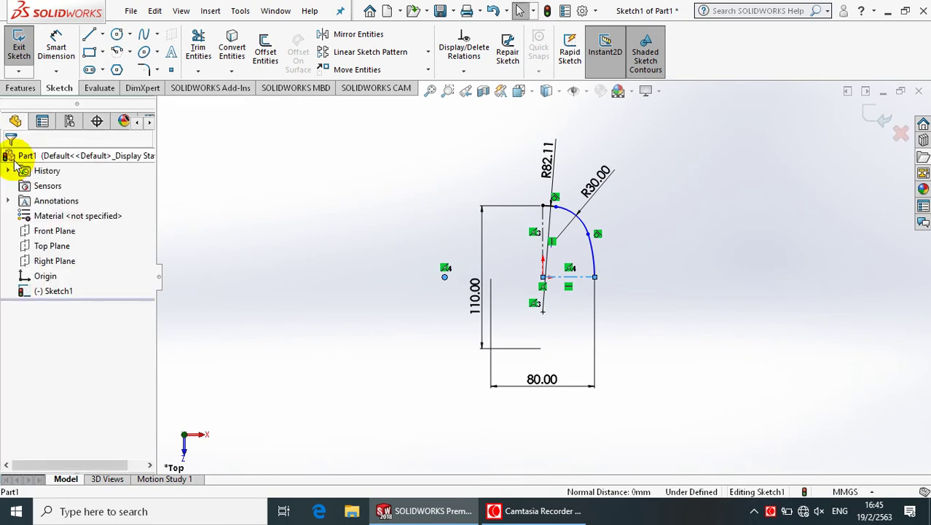
pyautogui.click(457, 233)
pyautogui.click(548, 167)
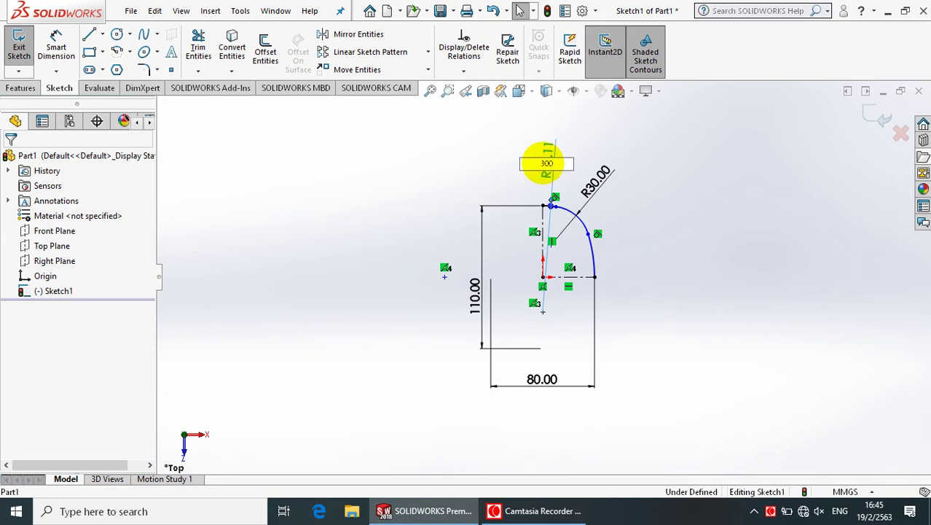
# Confirm R300 on the long arc and dimension the short right-side arc at R500
pyautogui.press('Return')
pyautogui.scroll(-2, 703, 110)
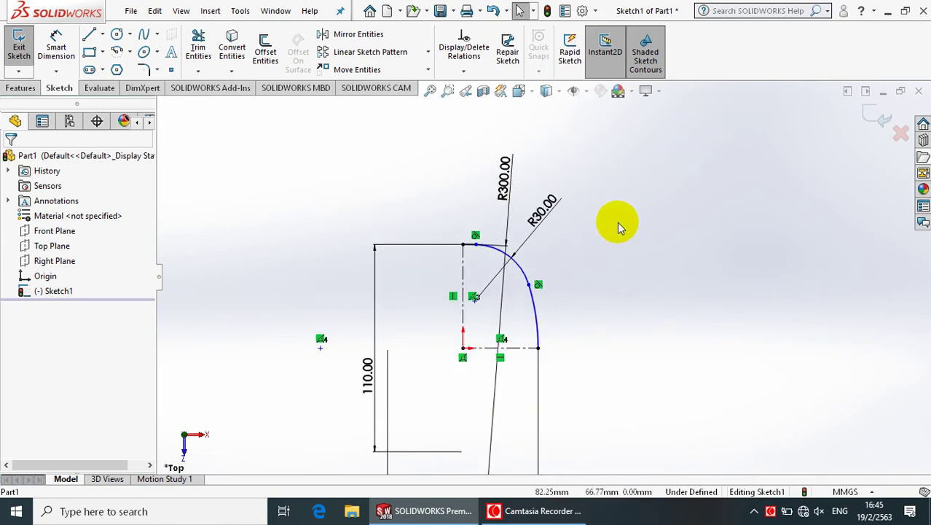
pyautogui.click(541, 320)
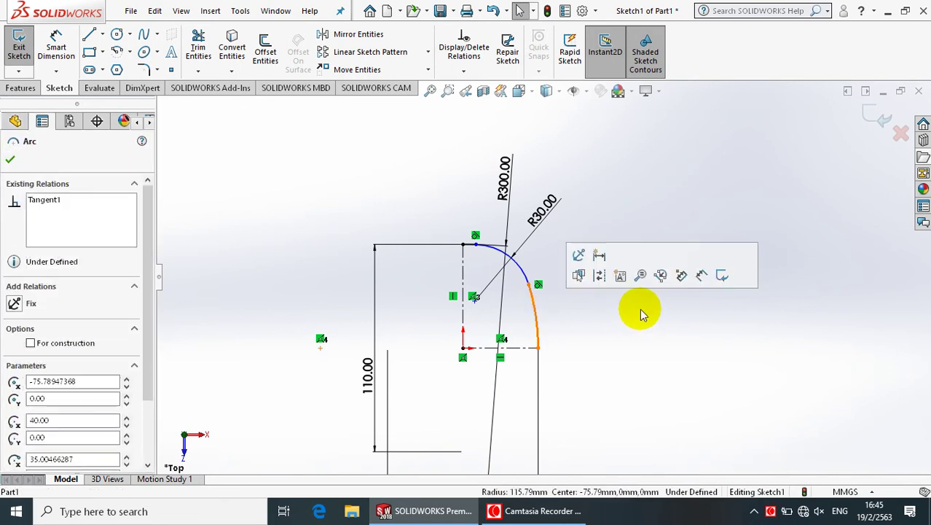
pyautogui.click(55, 34)
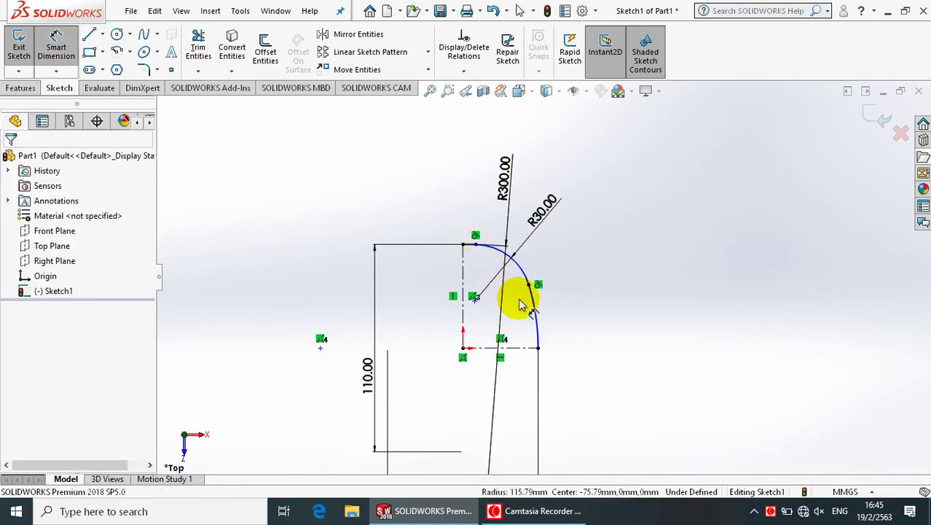
pyautogui.click(606, 304)
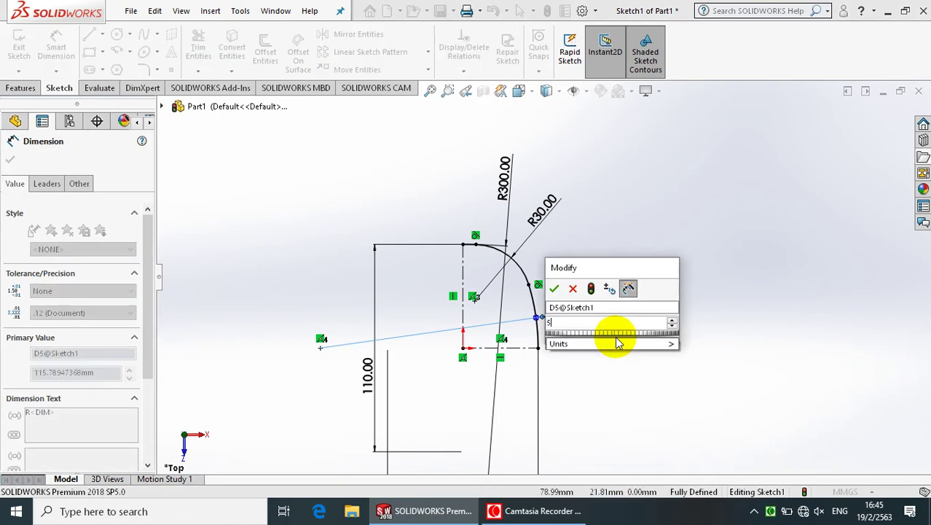
pyautogui.press('Escape')
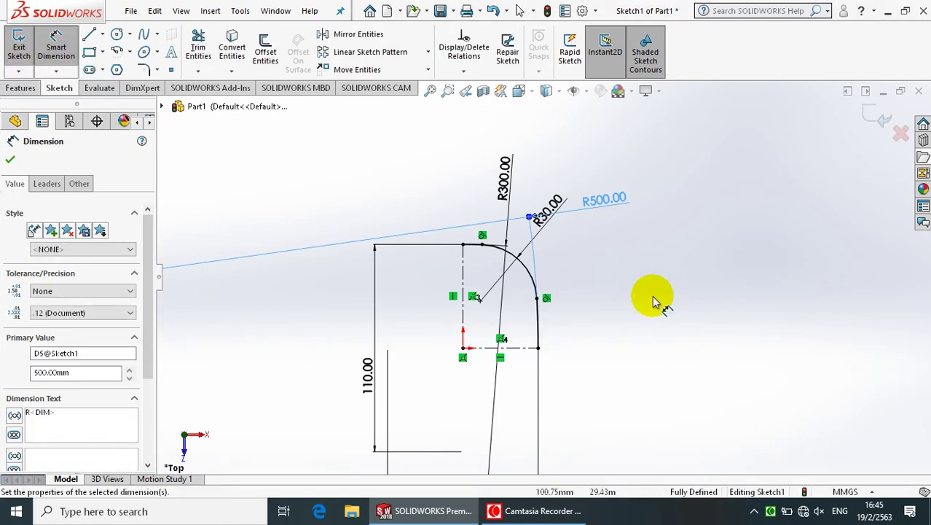
pyautogui.click(654, 300)
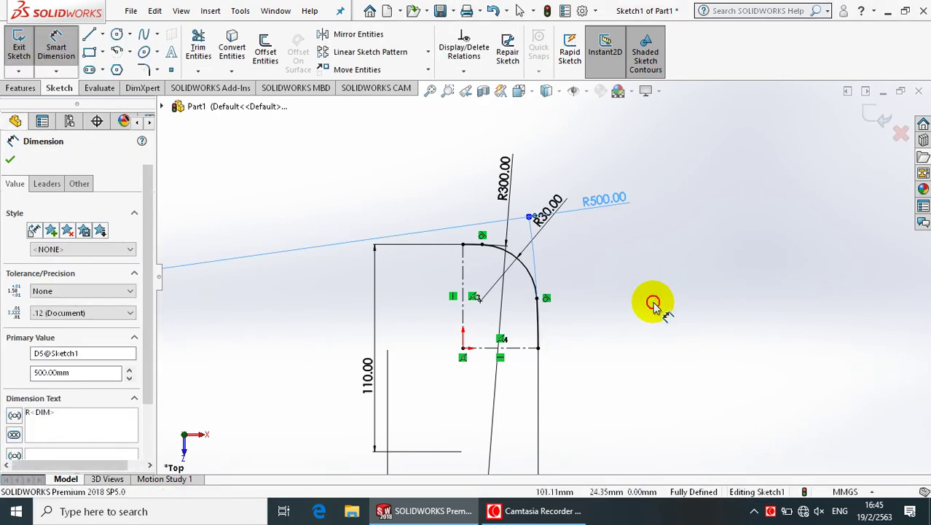
# Exit Sketch1 and orbit the view to see it in 3D
pyautogui.click(877, 117)
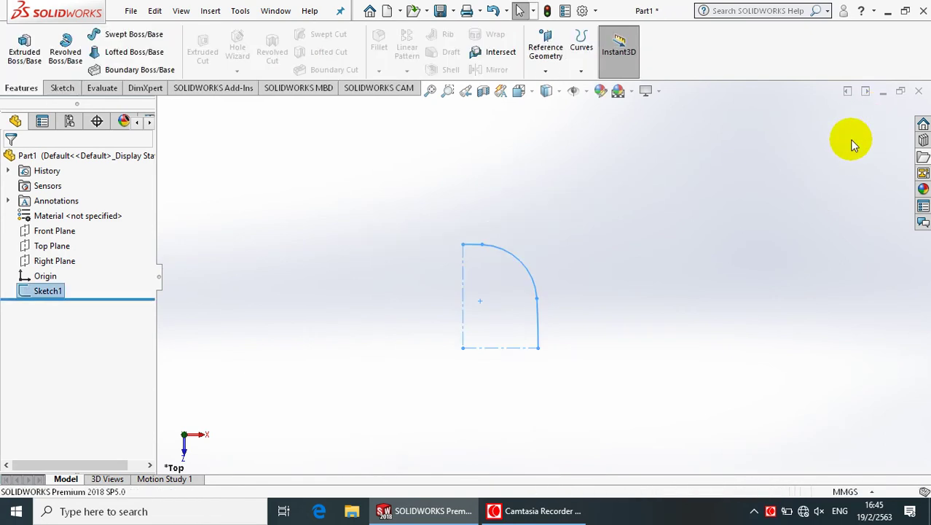
pyautogui.scroll(-1, 604, 313)
pyautogui.scroll(-1, 598, 320)
pyautogui.scroll(-2, 598, 322)
pyautogui.scroll(2, 597, 324)
pyautogui.click(559, 329)
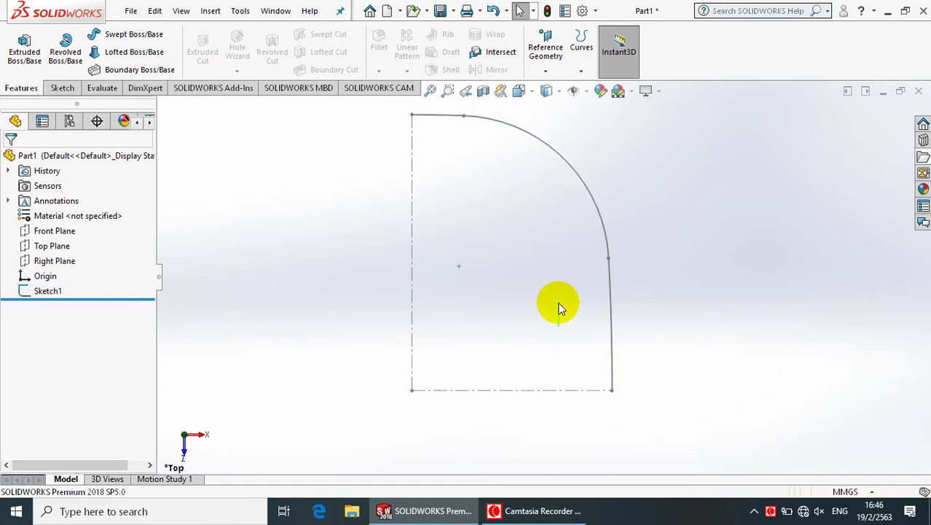
pyautogui.moveTo(559, 302)
pyautogui.mouseDown(button='middle')
pyautogui.moveTo(551, 284)
pyautogui.moveTo(578, 131)
pyautogui.moveTo(702, 343)
pyautogui.moveTo(576, 343)
pyautogui.moveTo(594, 391)
pyautogui.moveTo(628, 399)
pyautogui.mouseUp(button='middle')
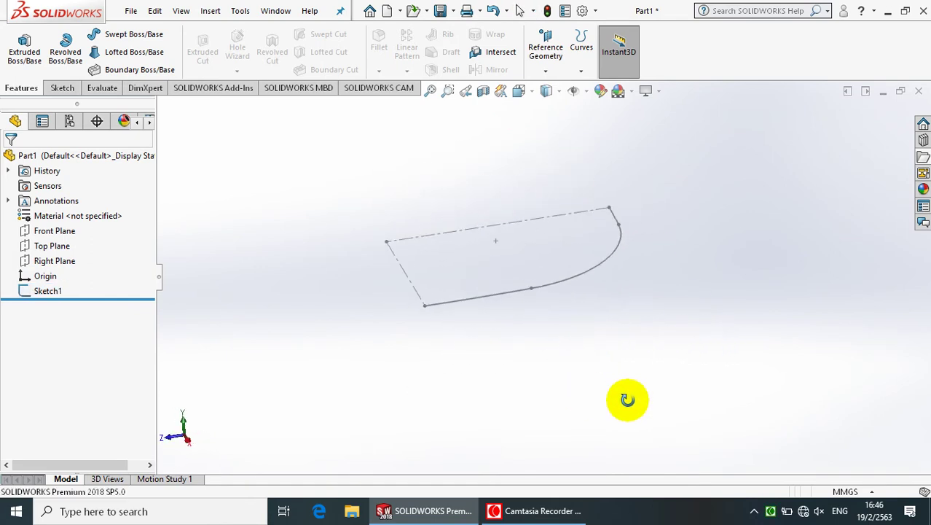
# Start Sketch2 on the Right Plane and view it Normal To
pyautogui.click(45, 266)
pyautogui.click(57, 242)
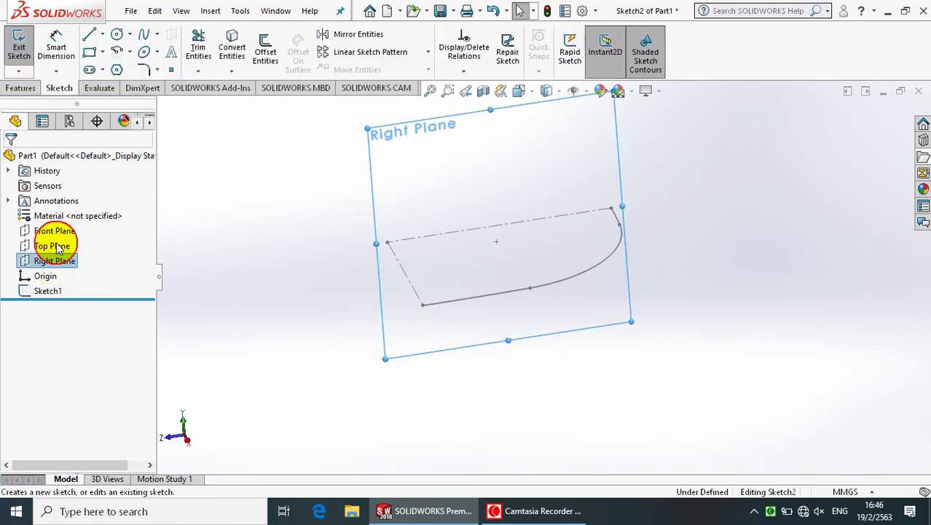
pyautogui.press('space')
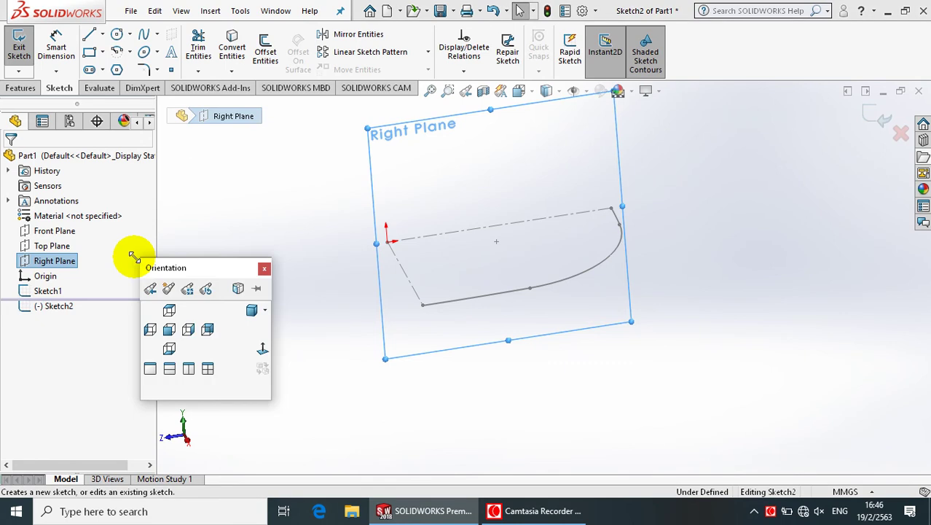
pyautogui.click(262, 349)
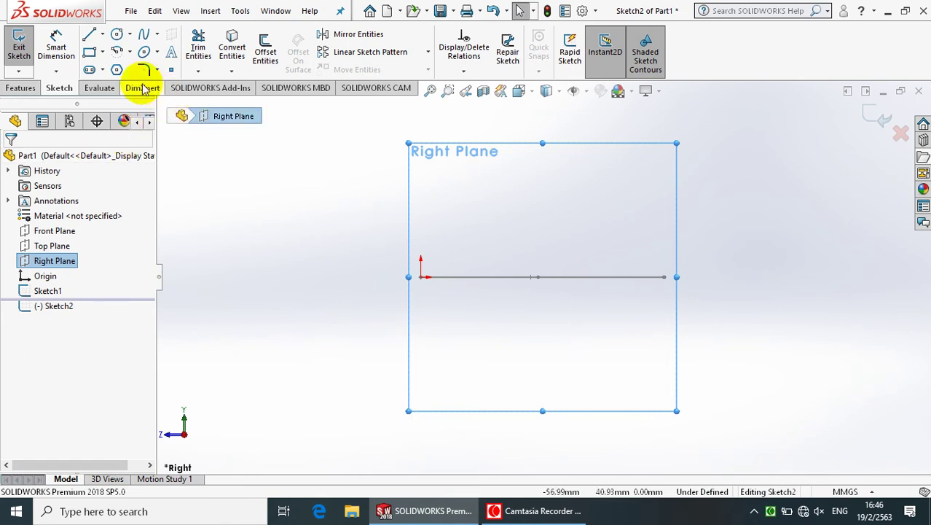
pyautogui.click(117, 52)
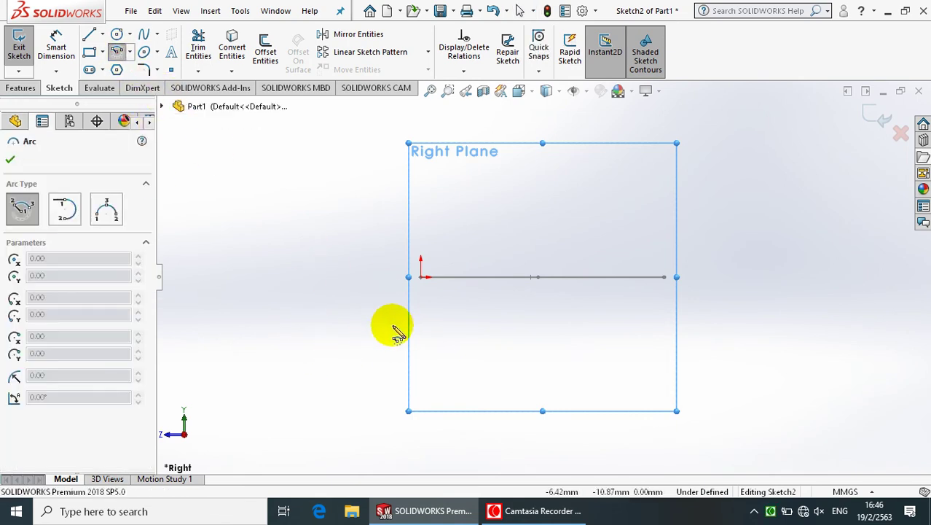
# Draw a centre-point arc centred below the origin, starting straight above it
pyautogui.click(420, 363)
pyautogui.click(421, 163)
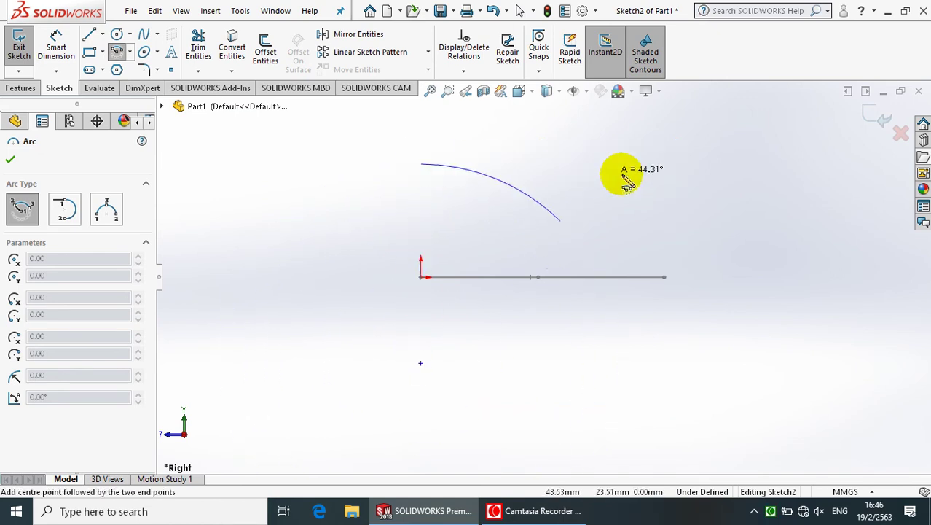
pyautogui.click(655, 195)
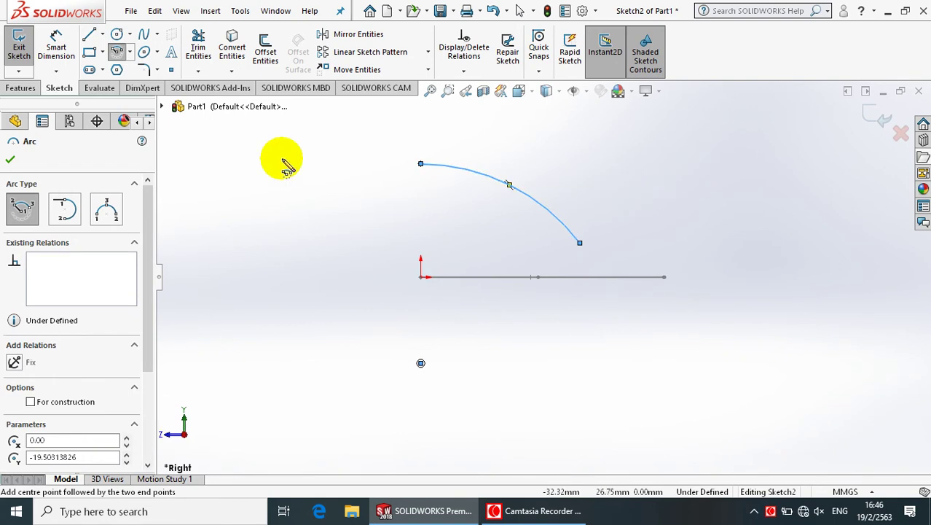
# Dimension the arc's top endpoint 30 mm above the horizontal line
pyautogui.click(57, 38)
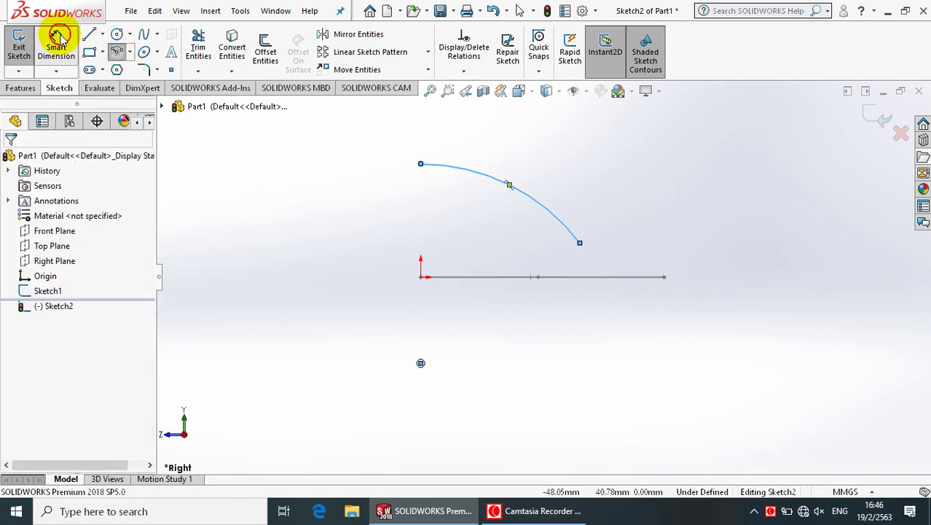
pyautogui.click(420, 163)
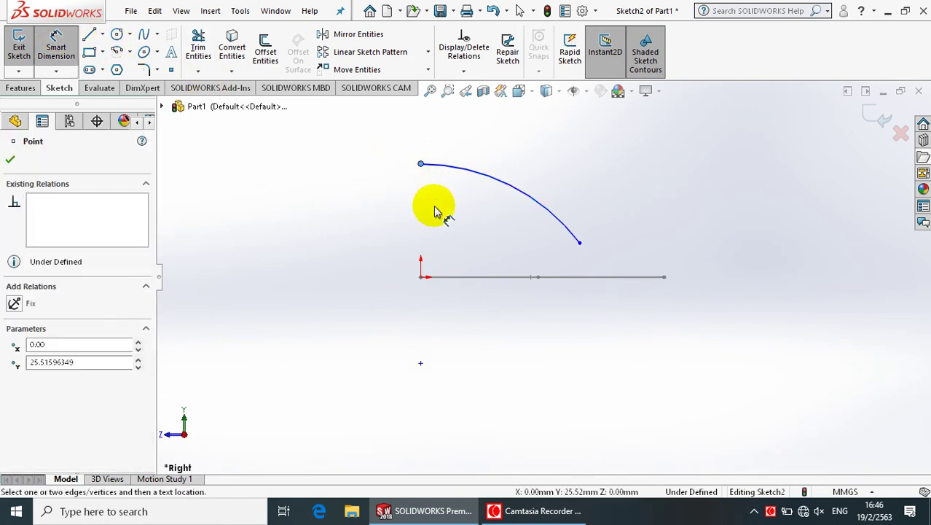
pyautogui.click(469, 276)
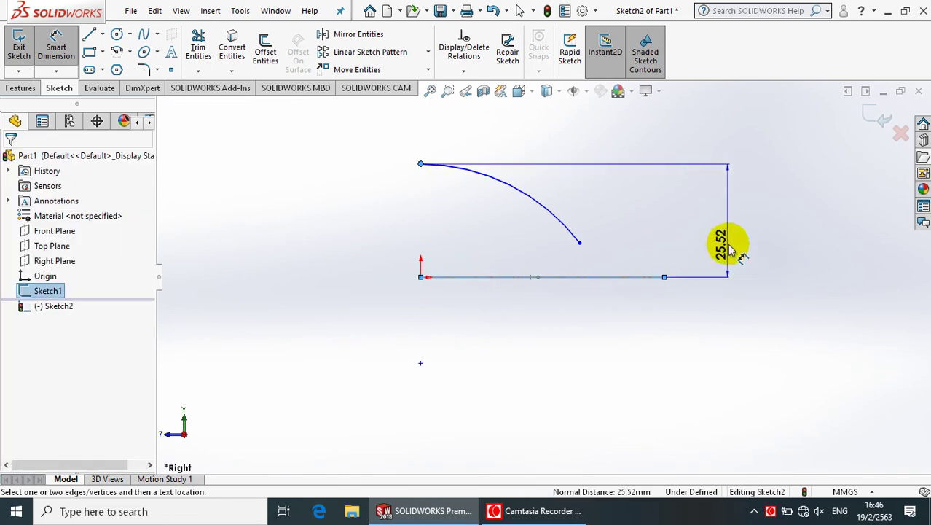
pyautogui.click(754, 251)
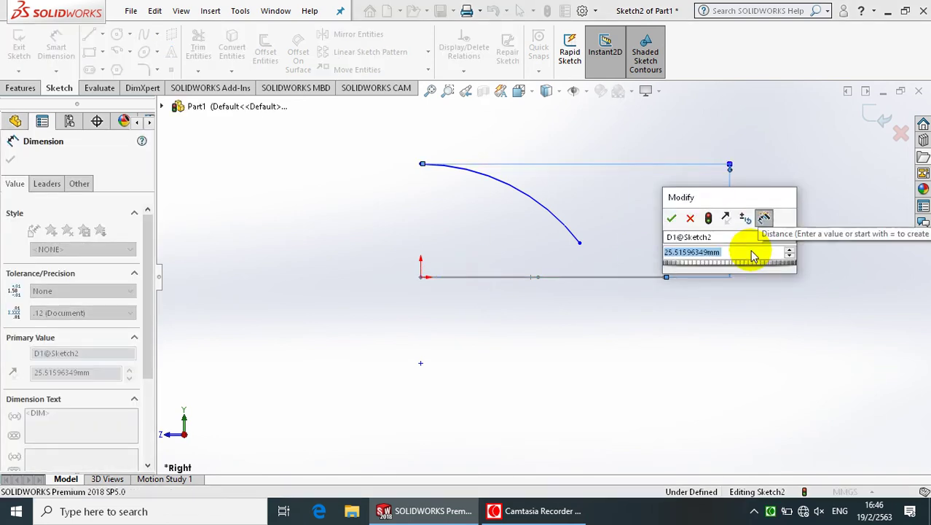
pyautogui.write('30')
pyautogui.press('Return')
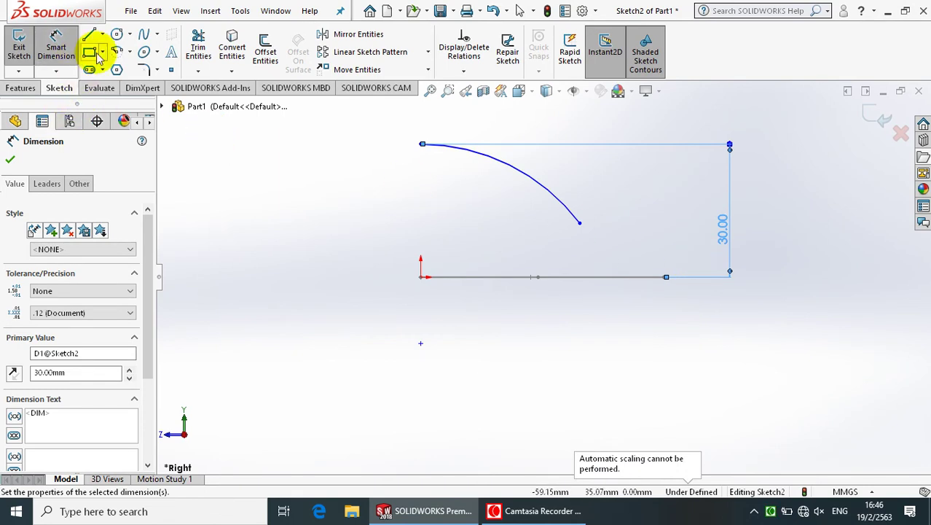
pyautogui.click(463, 71)
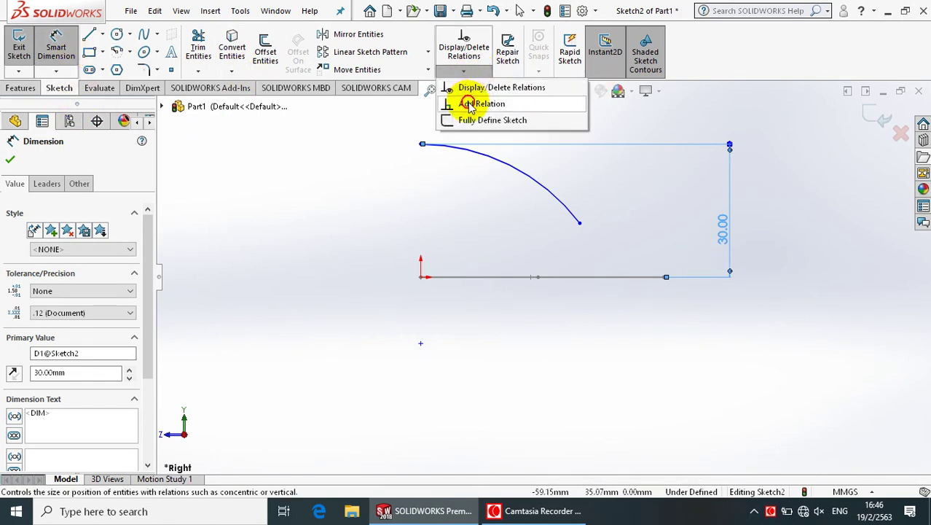
# Delete the conflicting Coincident between the arc endpoint and origin, then clear the selections
pyautogui.click(467, 102)
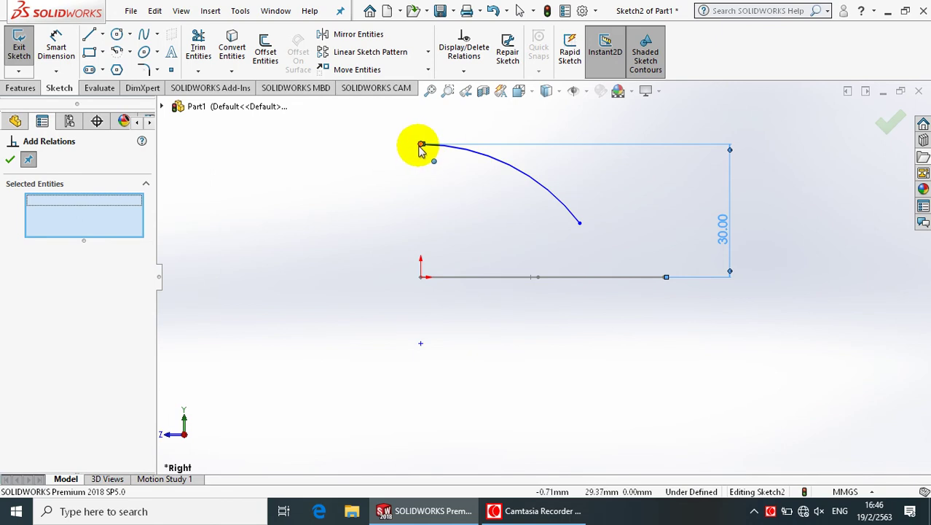
pyautogui.click(421, 145)
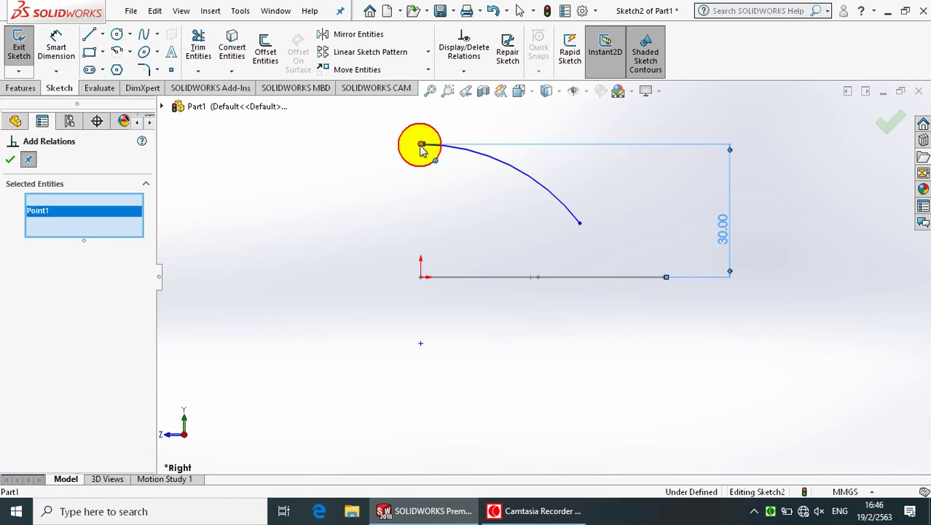
pyautogui.click(422, 278)
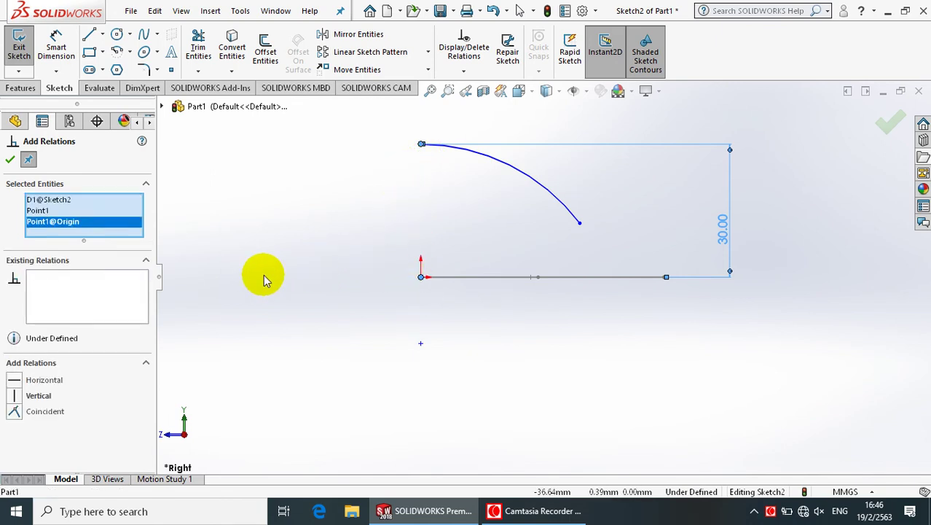
pyautogui.click(14, 413)
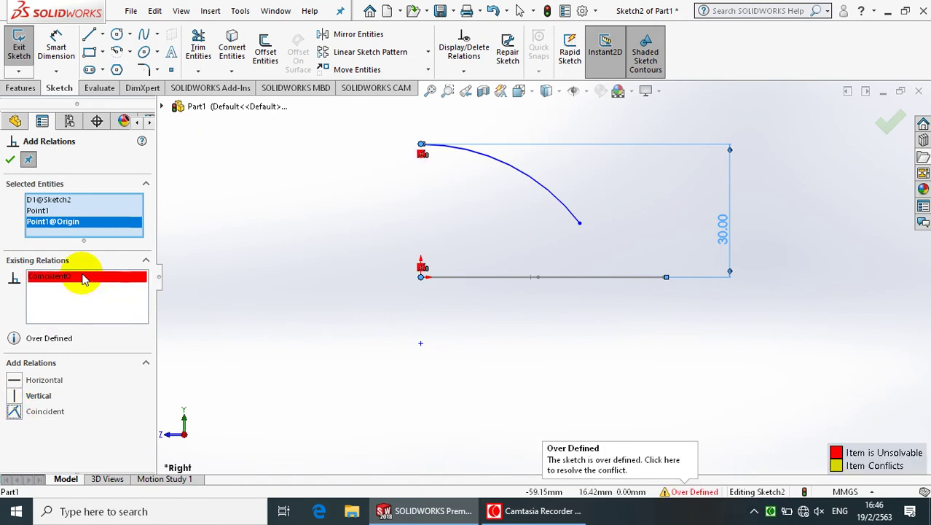
pyautogui.rightClick(81, 275)
pyautogui.click(110, 296)
pyautogui.rightClick(118, 208)
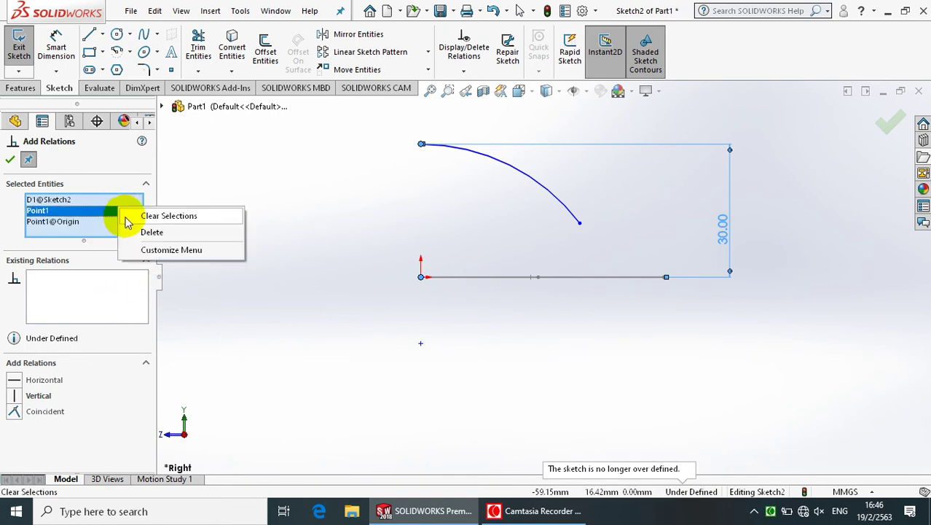
pyautogui.click(125, 217)
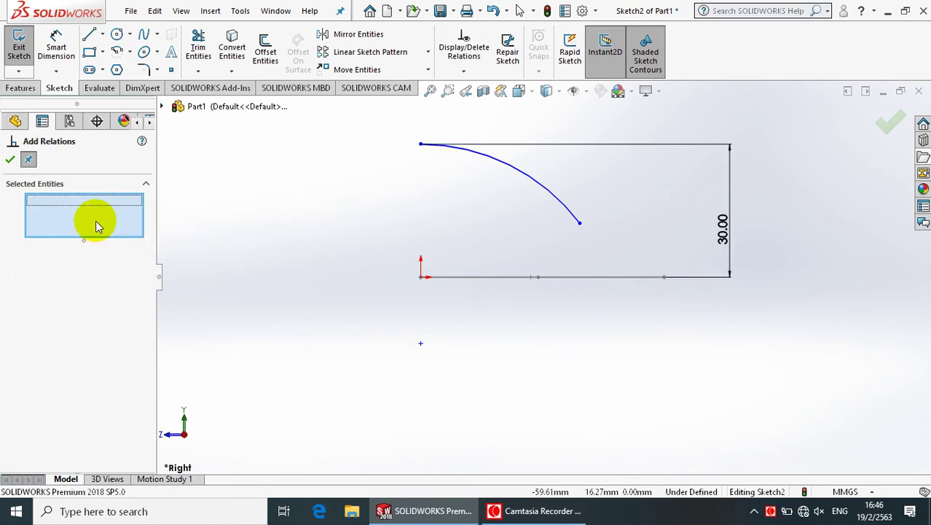
# Add a Vertical relation between the arc's top endpoint, the origin and the arc centre
pyautogui.click(421, 145)
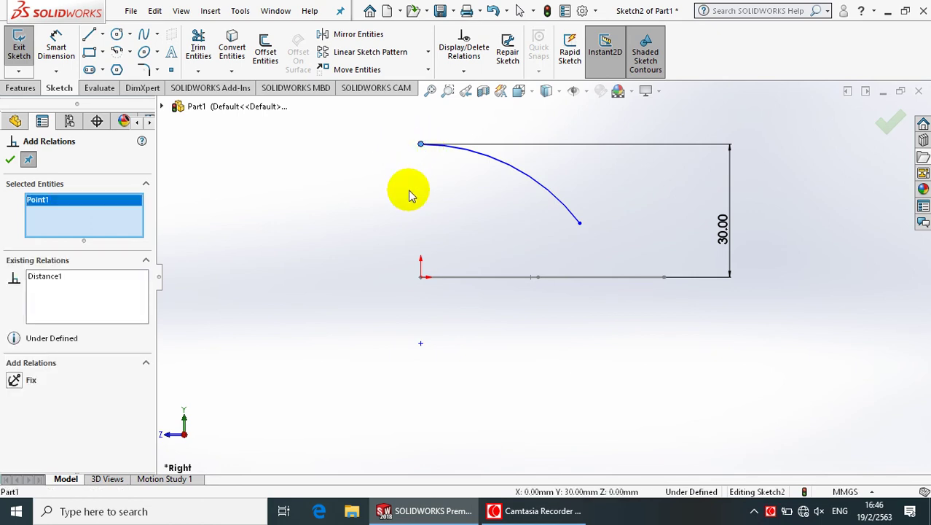
pyautogui.click(421, 278)
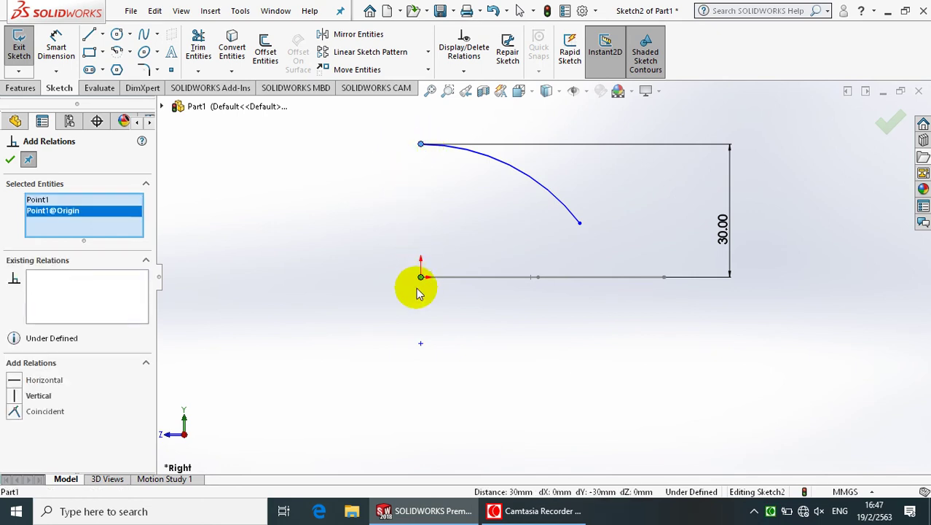
pyautogui.click(421, 344)
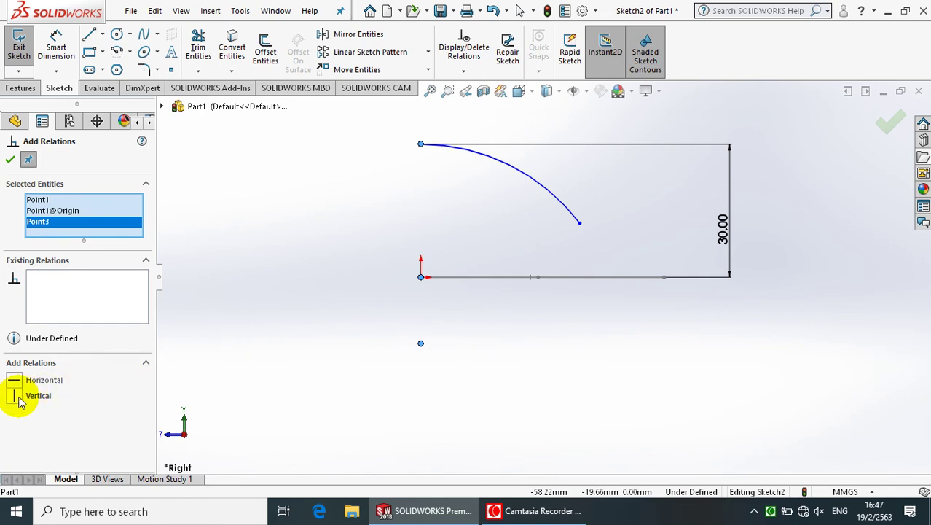
pyautogui.click(12, 161)
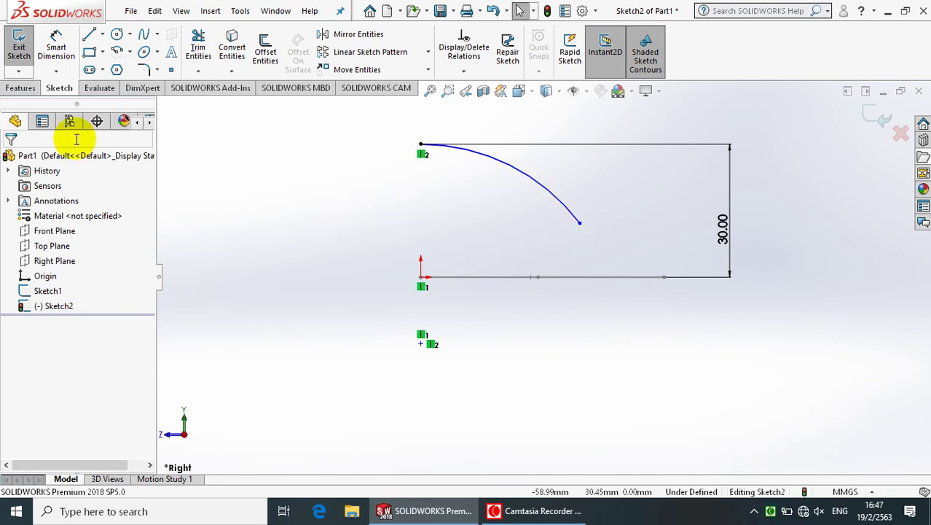
# Dimension the Sketch2 arc radius as 200 mm
pyautogui.click(56, 45)
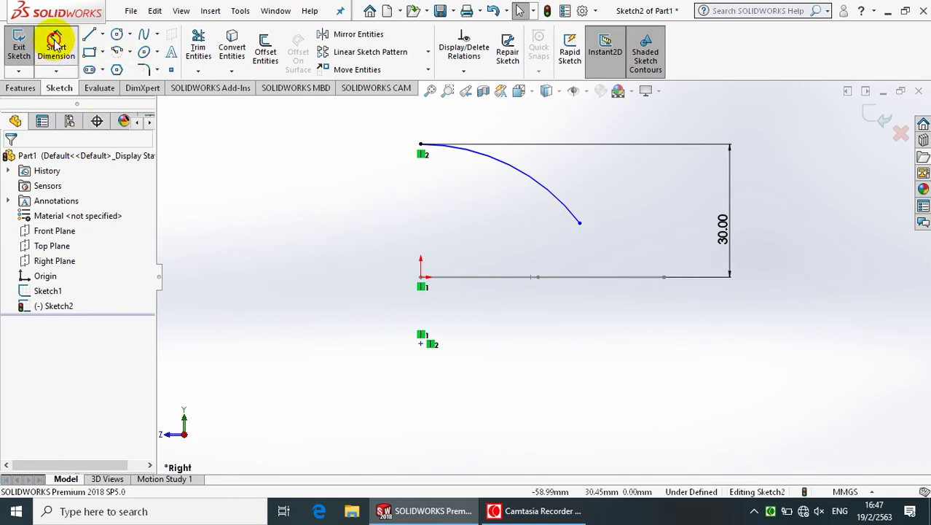
pyautogui.click(522, 174)
pyautogui.click(583, 144)
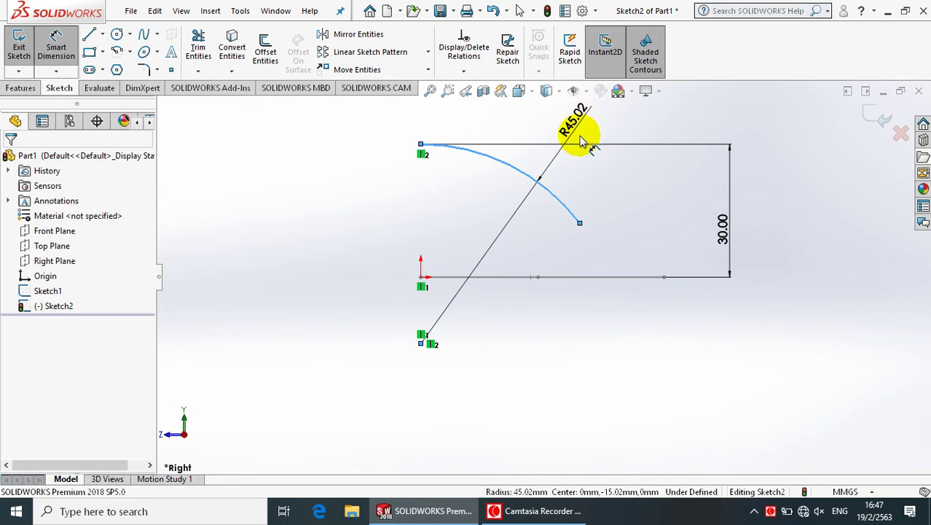
pyautogui.click(583, 144)
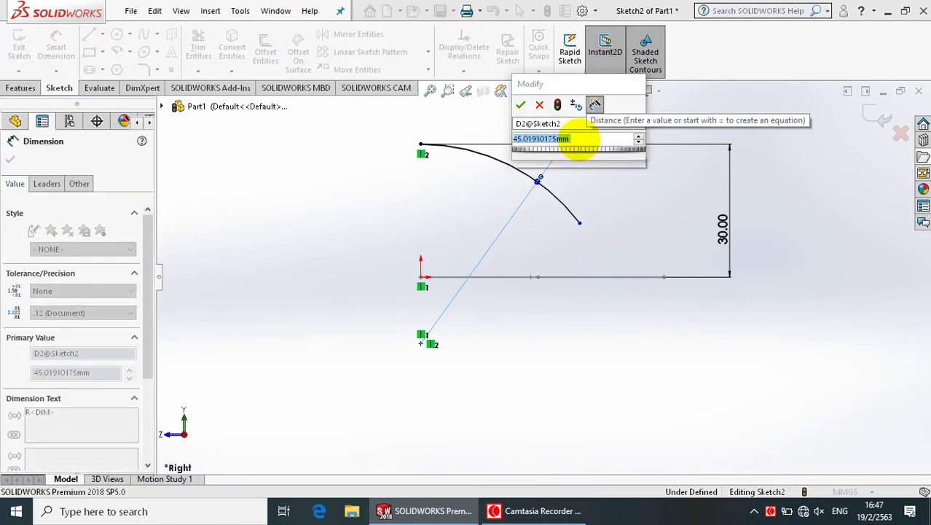
pyautogui.write('200')
pyautogui.press('Return')
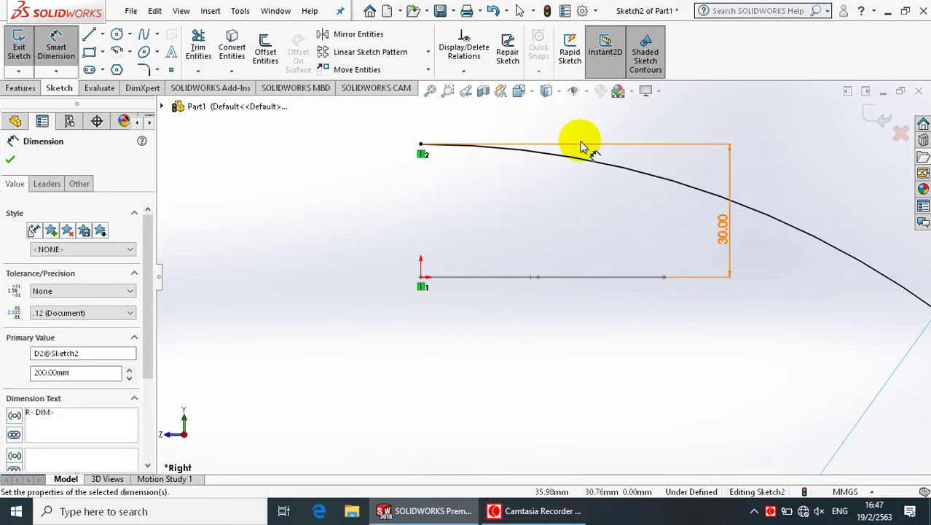
pyautogui.press('Escape')
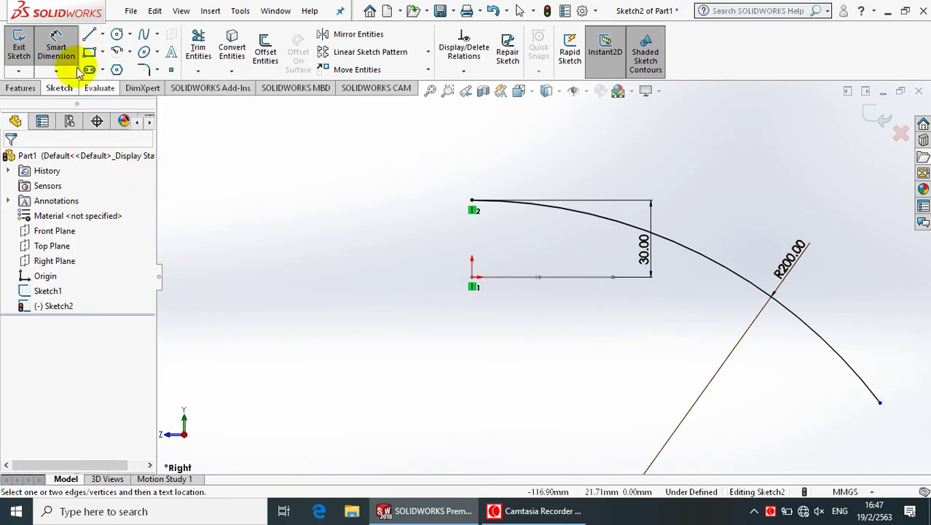
# Shorten the arc so it ends near the 30 mm dimension, then exit the sketch
pyautogui.click(56, 46)
pyautogui.moveTo(881, 403)
pyautogui.mouseDown()
pyautogui.moveTo(675, 262)
pyautogui.moveTo(686, 302)
pyautogui.mouseUp()
pyautogui.click(800, 127)
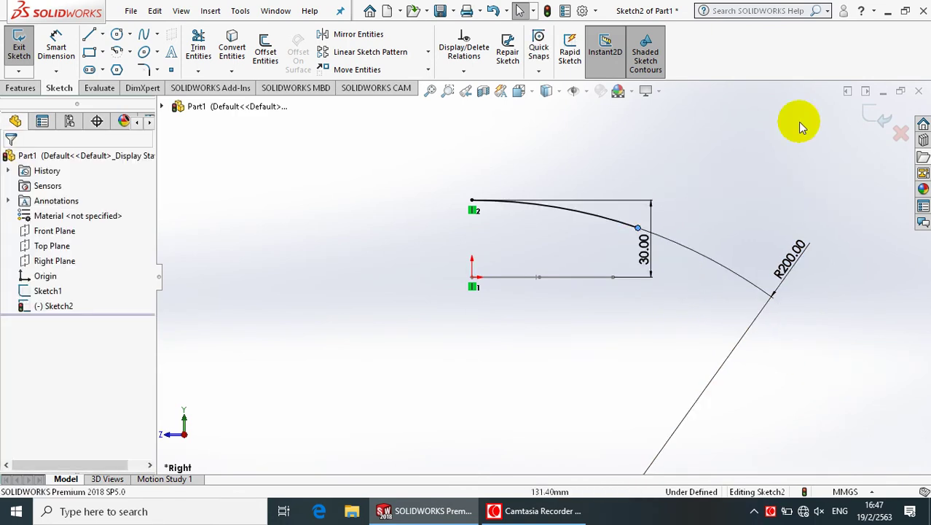
pyautogui.click(871, 115)
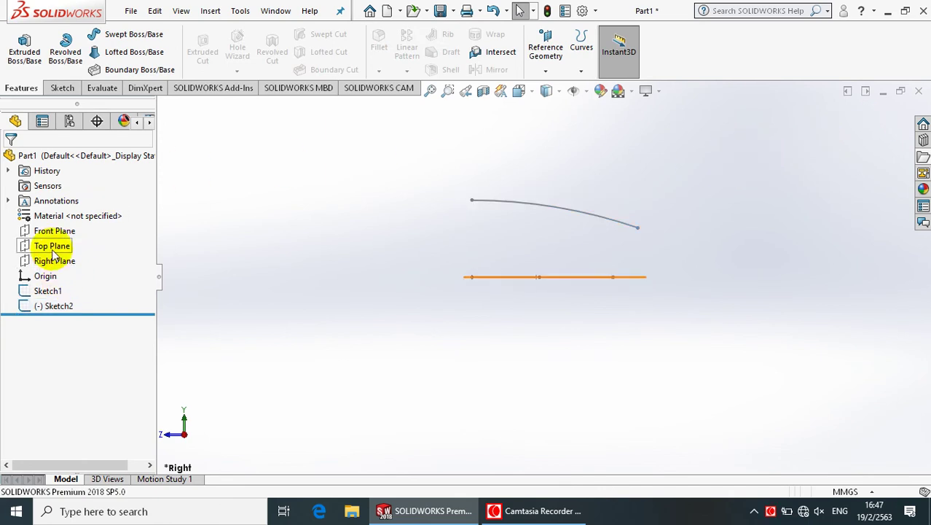
# Tilt the view, then start Sketch3 on the Right Plane viewed Normal To
pyautogui.rightClick(771, 176)
pyautogui.click(821, 231)
pyautogui.moveTo(746, 187); pyautogui.dragTo(744, 205)
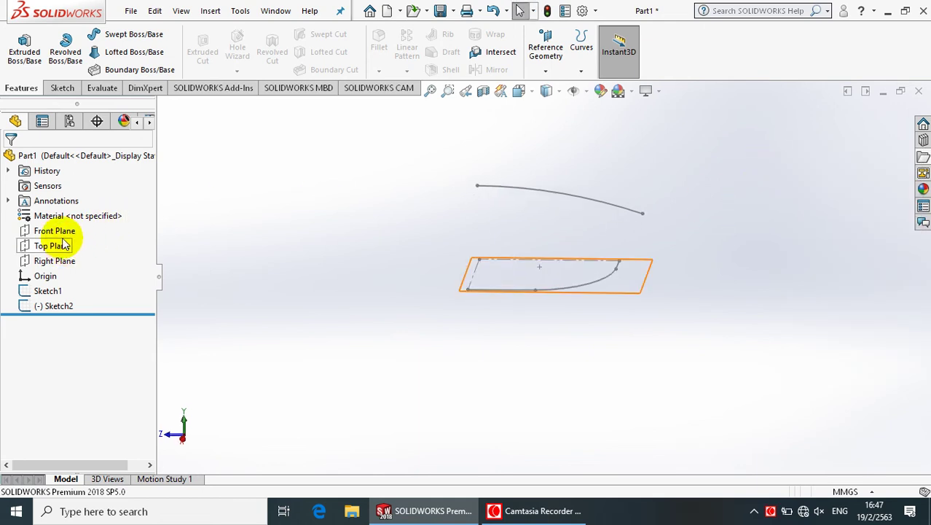
pyautogui.click(54, 261)
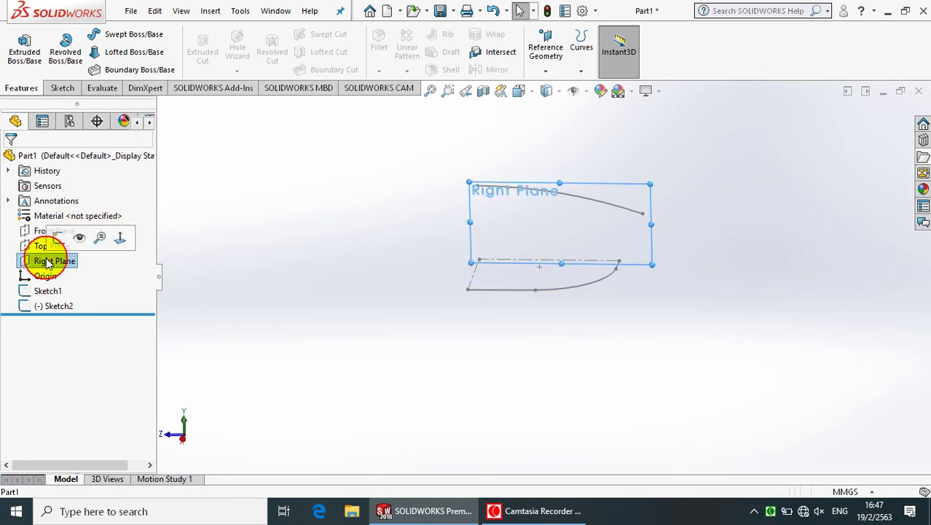
pyautogui.click(60, 237)
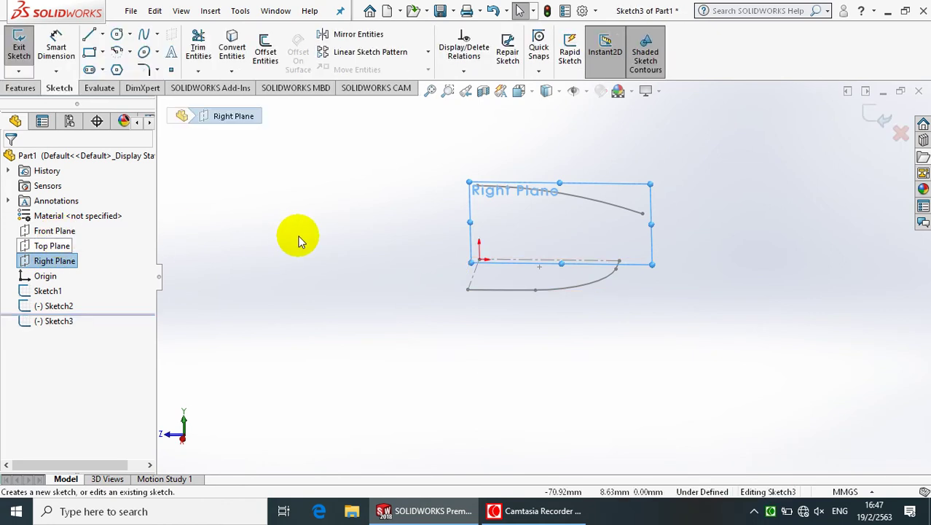
pyautogui.press('space')
pyautogui.click(426, 327)
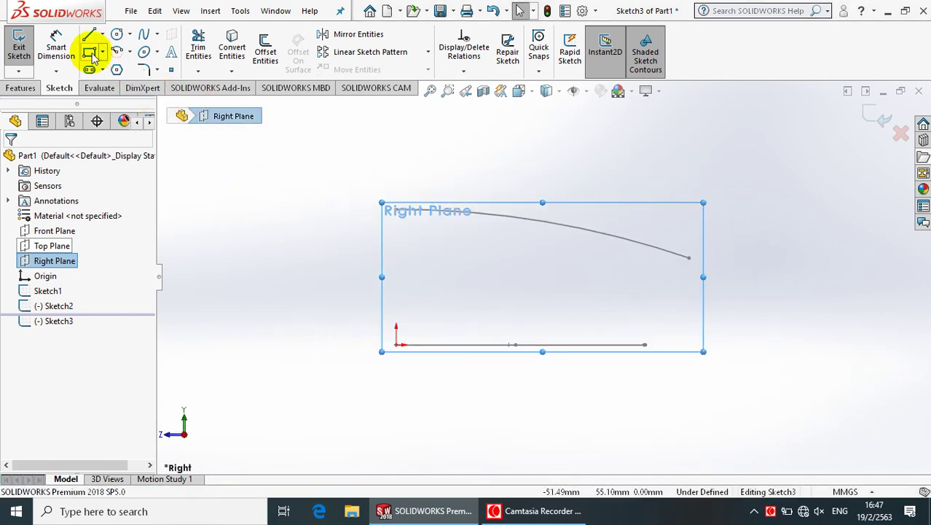
# Draw a centre-point arc rising from the baseline's far end, centred left of the origin
pyautogui.click(117, 52)
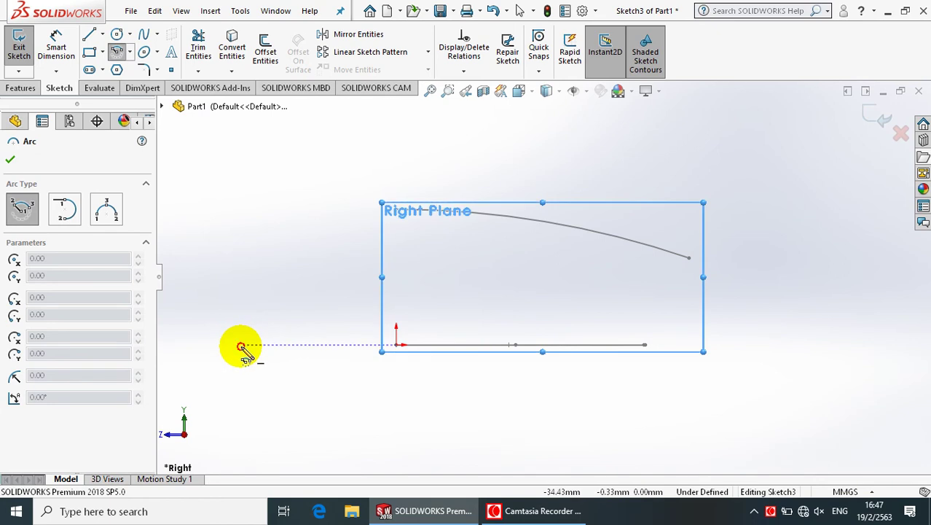
pyautogui.click(241, 344)
pyautogui.click(702, 344)
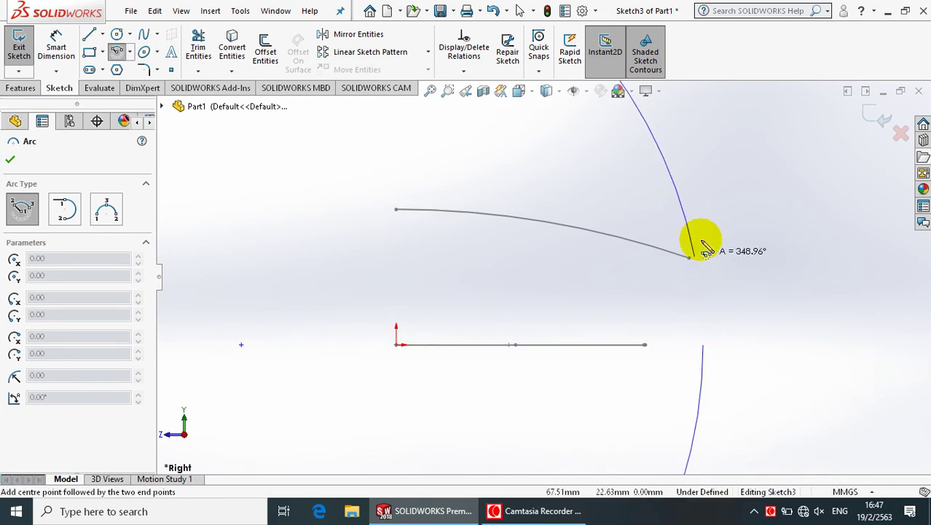
pyautogui.click(661, 216)
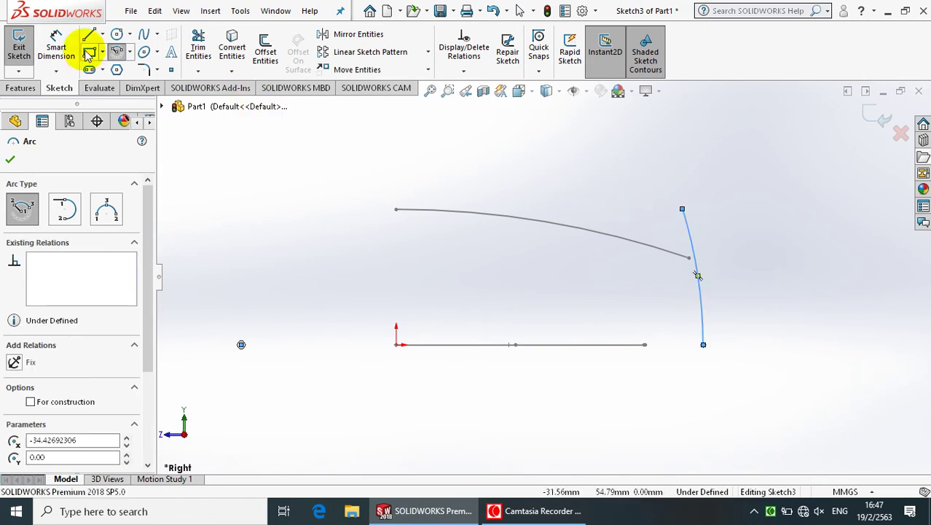
pyautogui.click(54, 43)
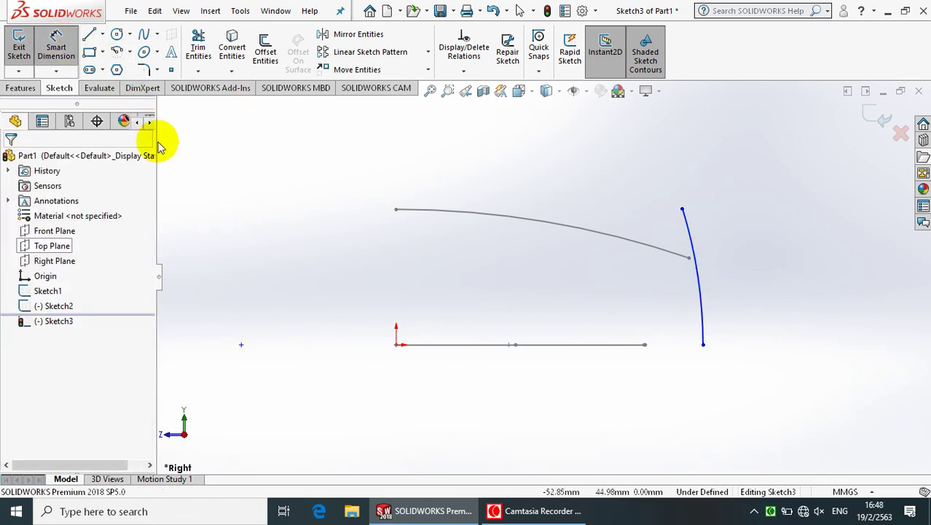
# Make the arc's lower end, the origin and the arc centre horizontal
pyautogui.click(462, 72)
pyautogui.click(468, 100)
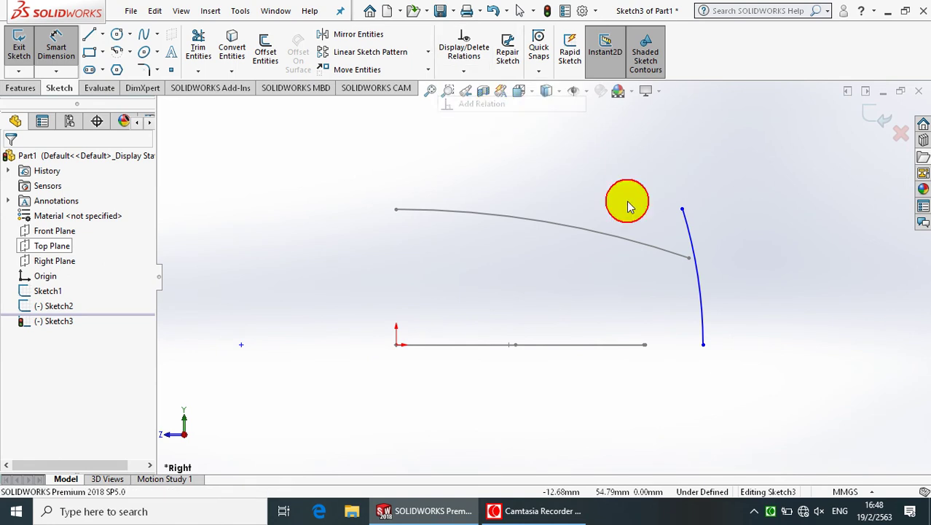
pyautogui.click(701, 345)
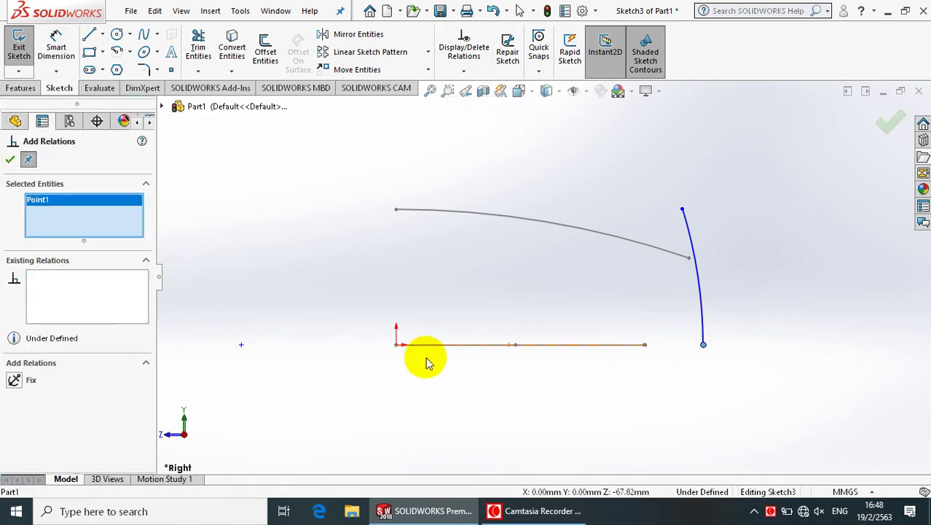
pyautogui.click(397, 346)
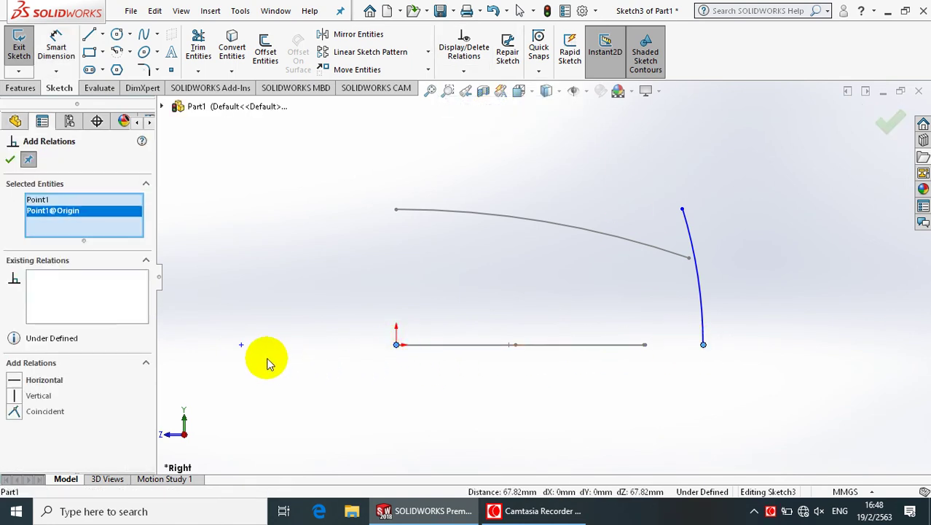
pyautogui.click(242, 345)
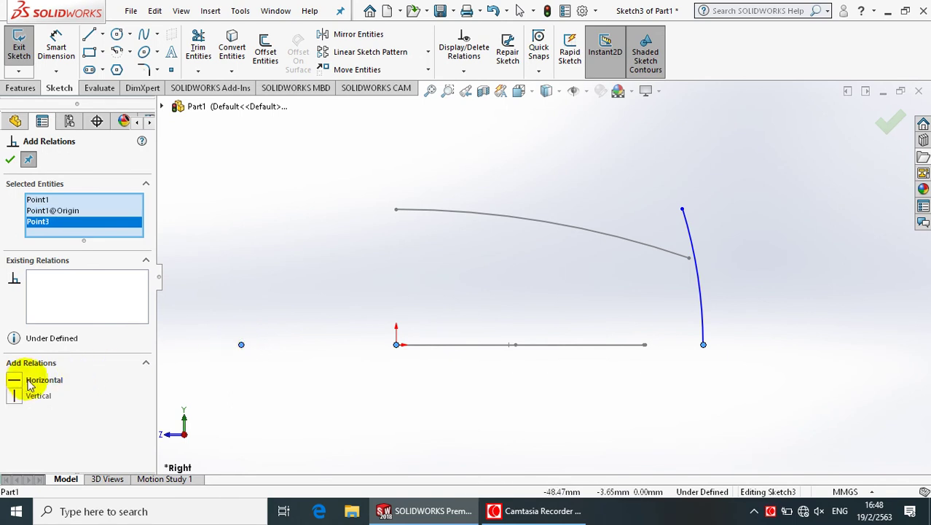
pyautogui.click(10, 161)
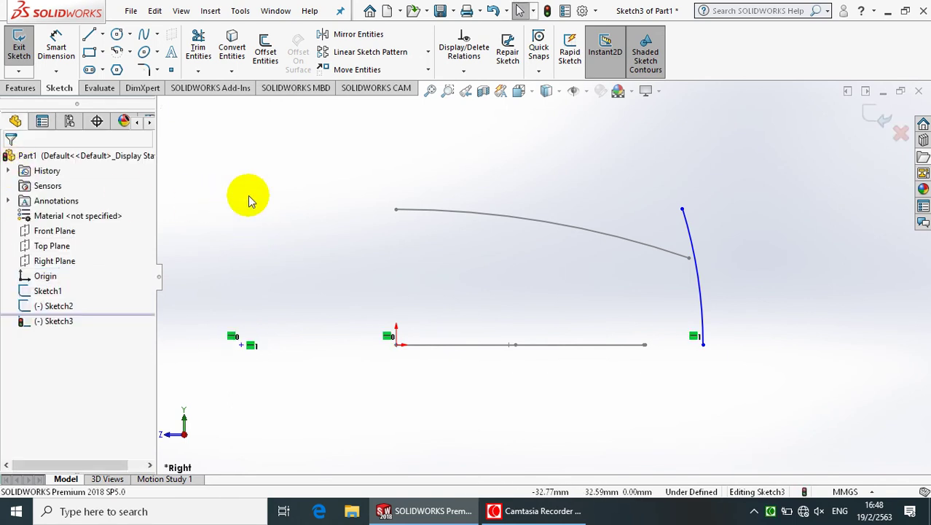
# Dimension the arc's lower end 55 mm from the origin
pyautogui.click(56, 40)
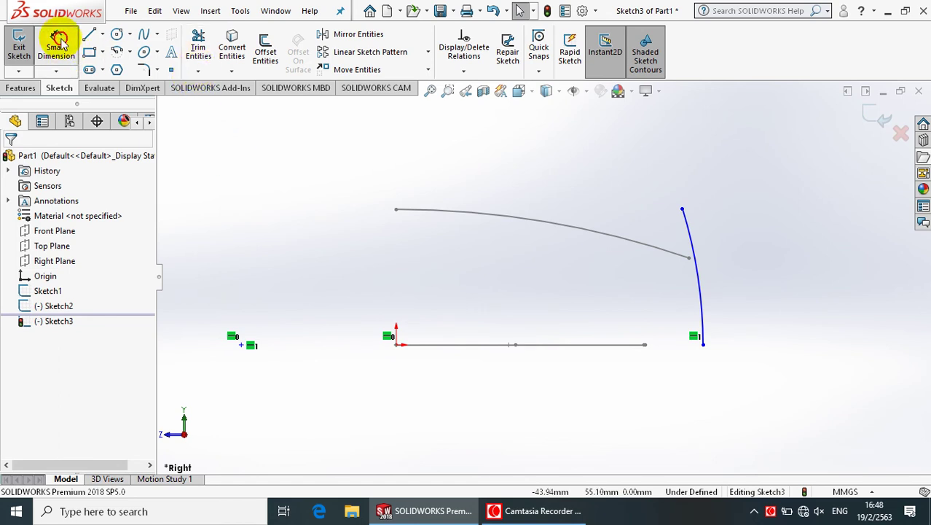
pyautogui.click(704, 346)
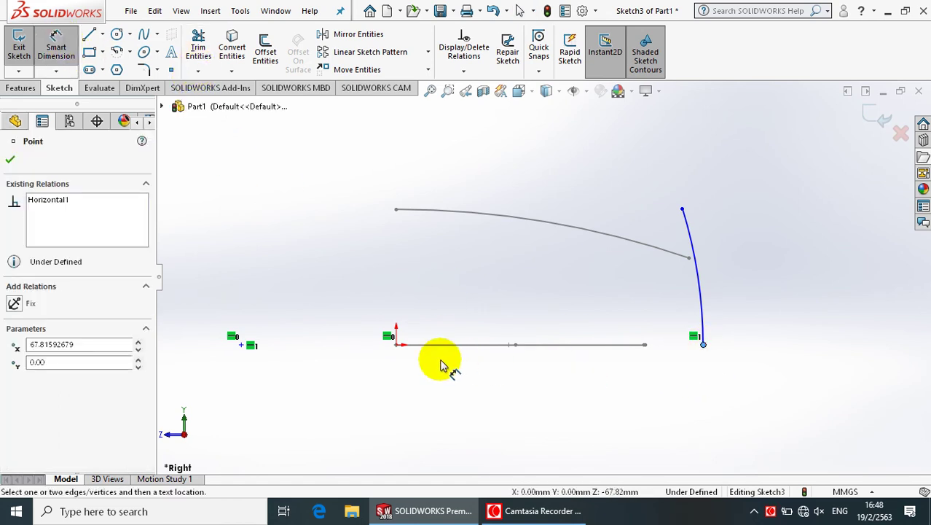
pyautogui.click(397, 346)
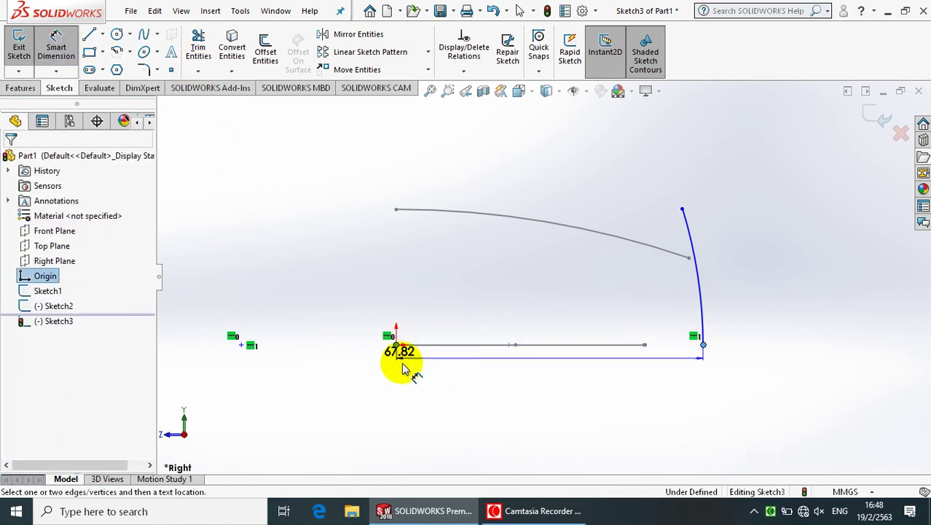
pyautogui.click(487, 405)
pyautogui.write('55')
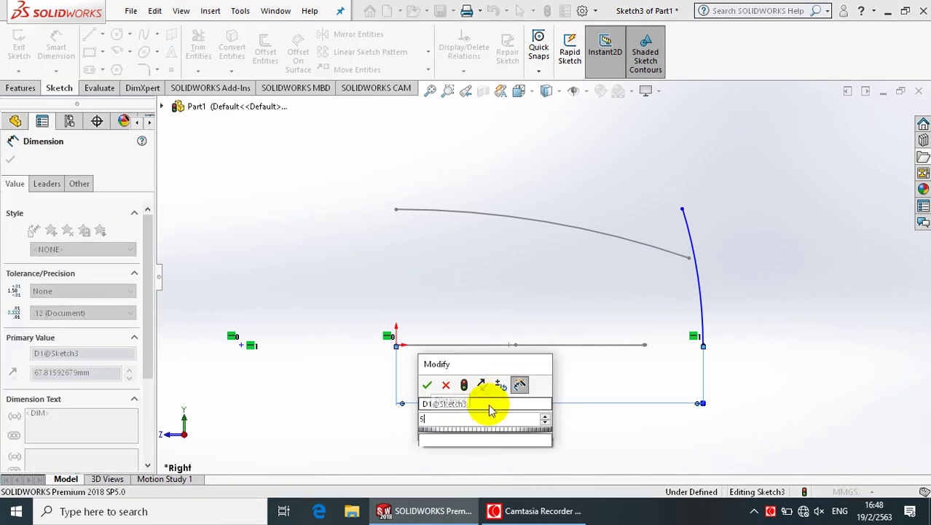
pyautogui.press('Return')
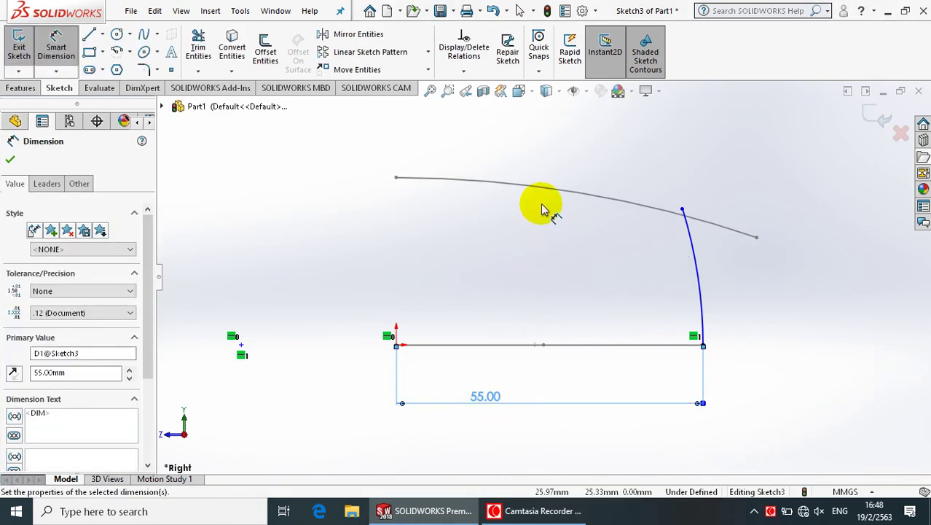
# Give the new arc a 100 mm radius dimension
pyautogui.click(550, 196)
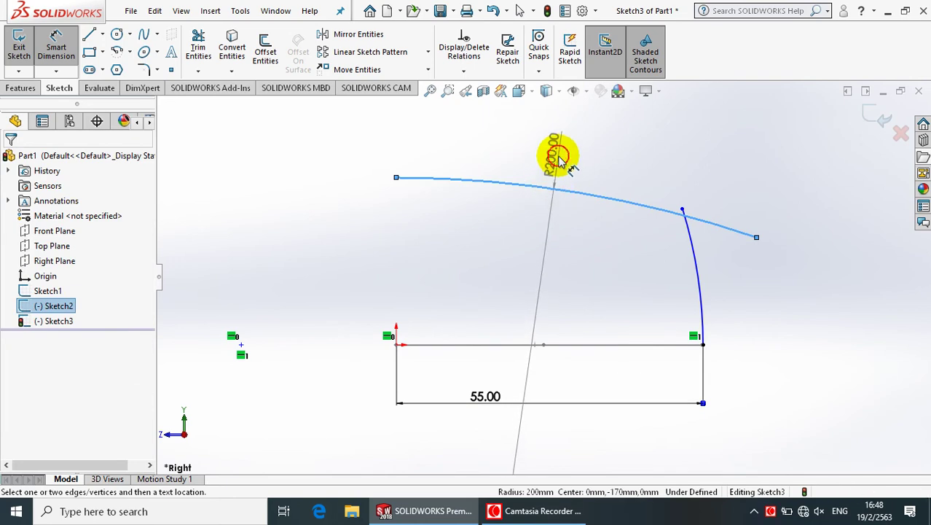
pyautogui.press('Escape')
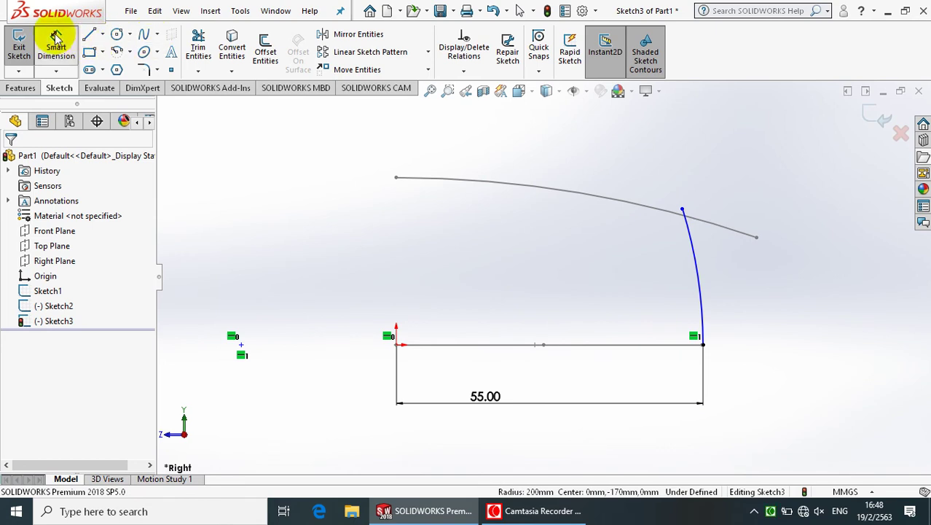
pyautogui.click(698, 275)
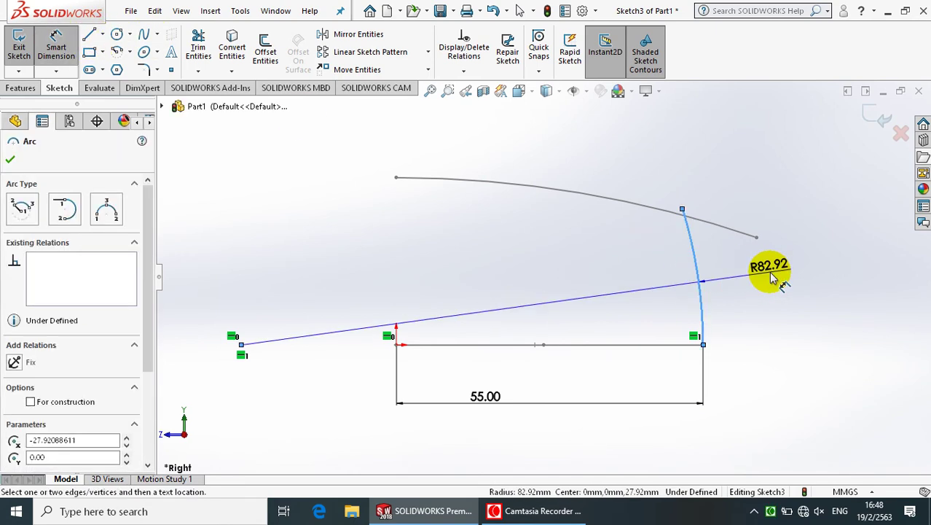
pyautogui.click(776, 290)
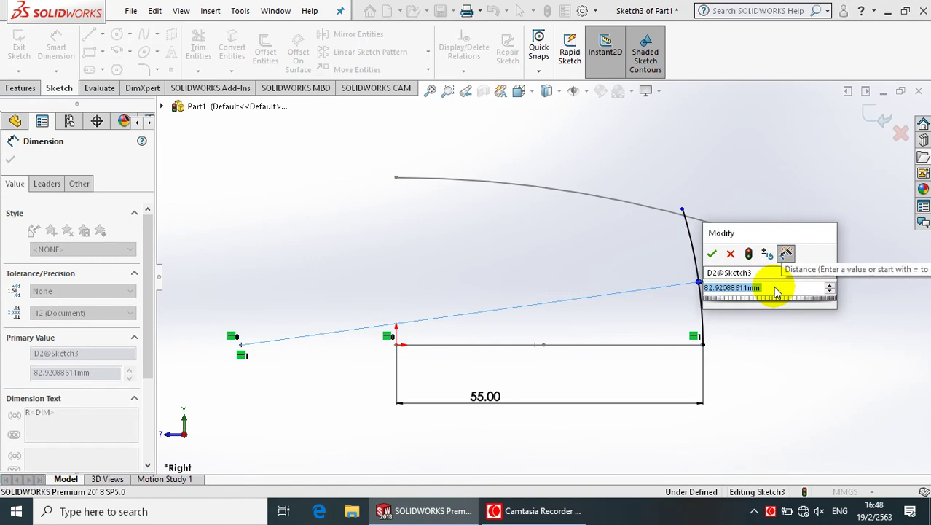
pyautogui.write('100')
pyautogui.press('Return')
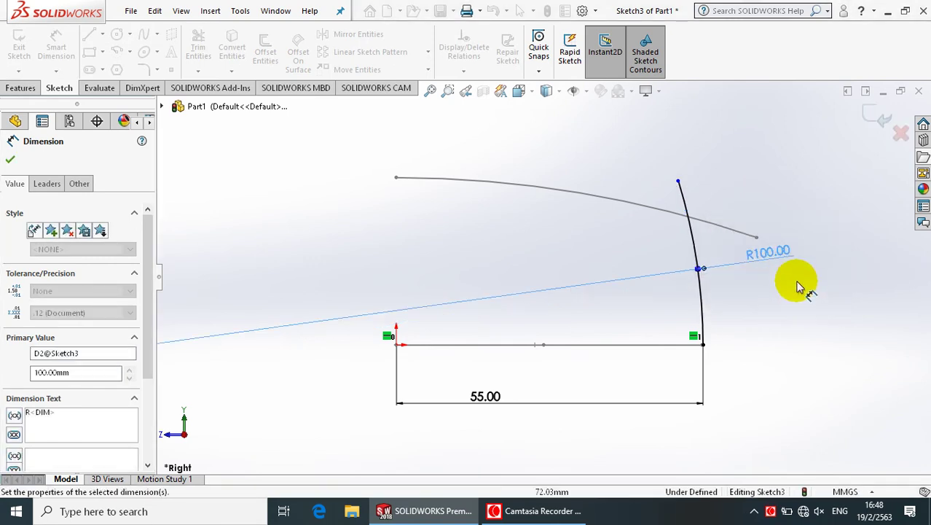
pyautogui.press('Escape')
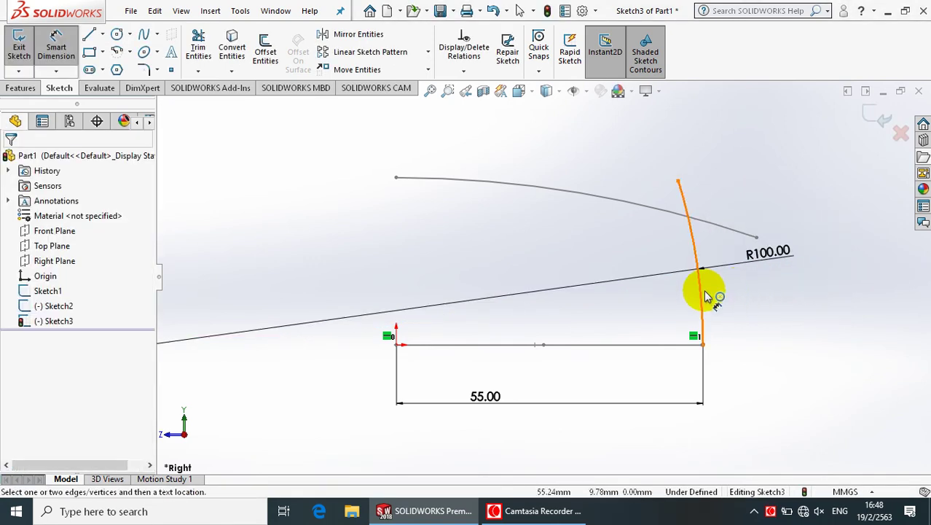
# Exit Sketch3 and orbit to a 3D view of all sketches
pyautogui.click(864, 116)
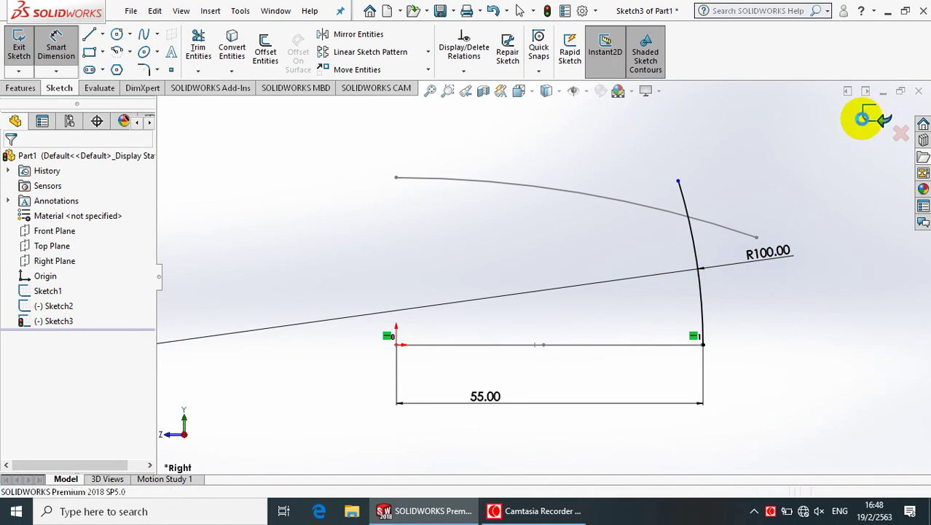
pyautogui.press('z')
pyautogui.moveTo(791, 167); pyautogui.dragTo(733, 199, button='right')
pyautogui.click(560, 246)
pyautogui.moveTo(570, 240)
pyautogui.mouseDown(button='middle')
pyautogui.moveTo(731, 341)
pyautogui.moveTo(758, 331)
pyautogui.mouseUp(button='middle')
pyautogui.press('z')
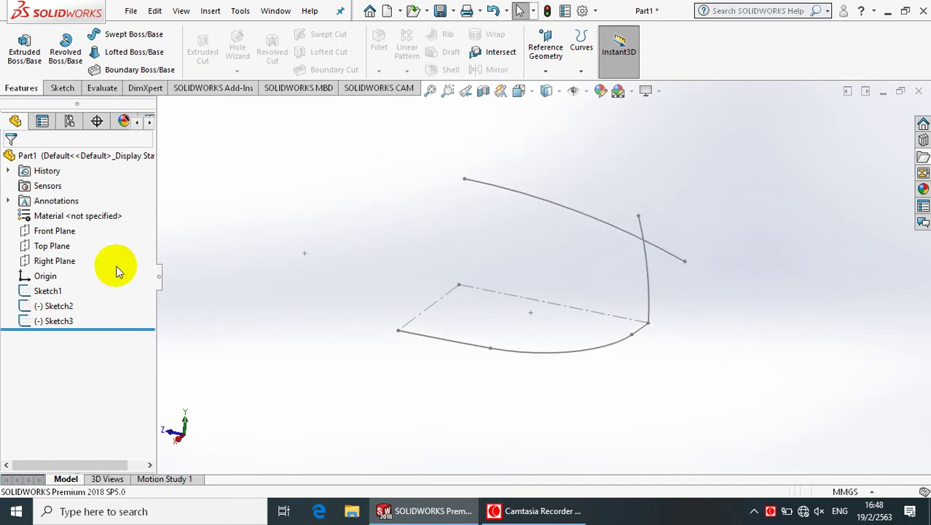
# Start Sketch4 on the Front Plane, viewed Normal To
pyautogui.click(69, 239)
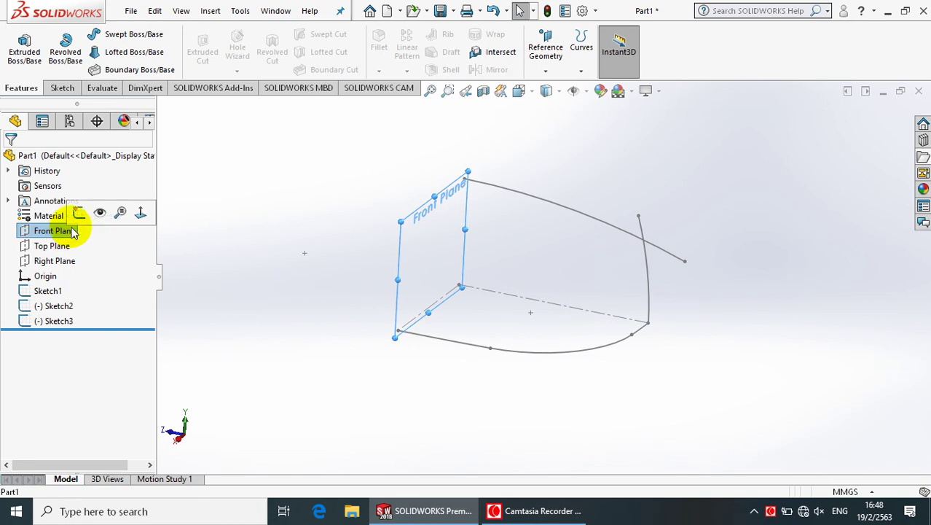
pyautogui.click(78, 215)
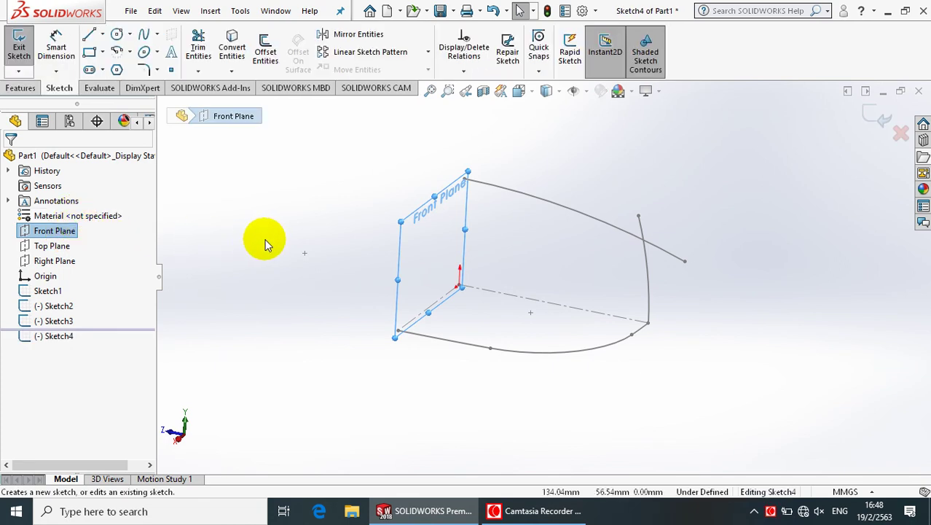
pyautogui.press('space')
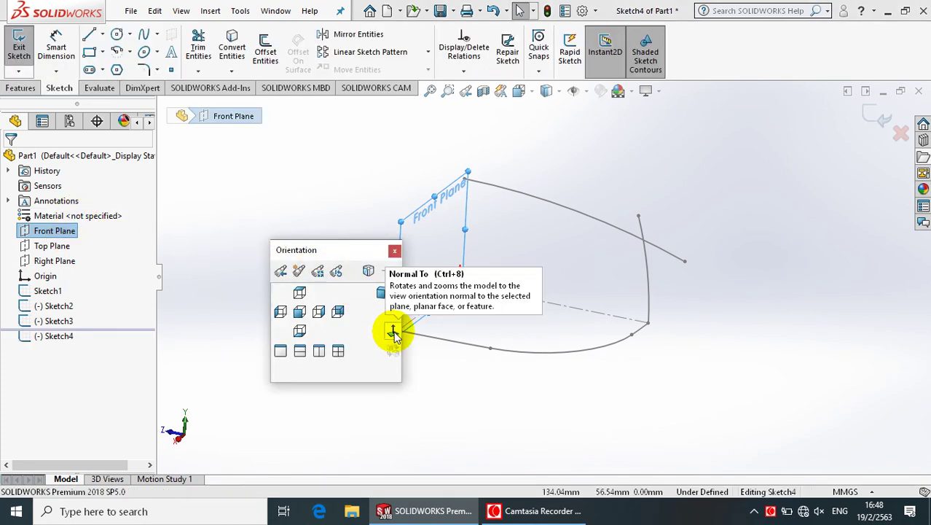
pyautogui.click(394, 334)
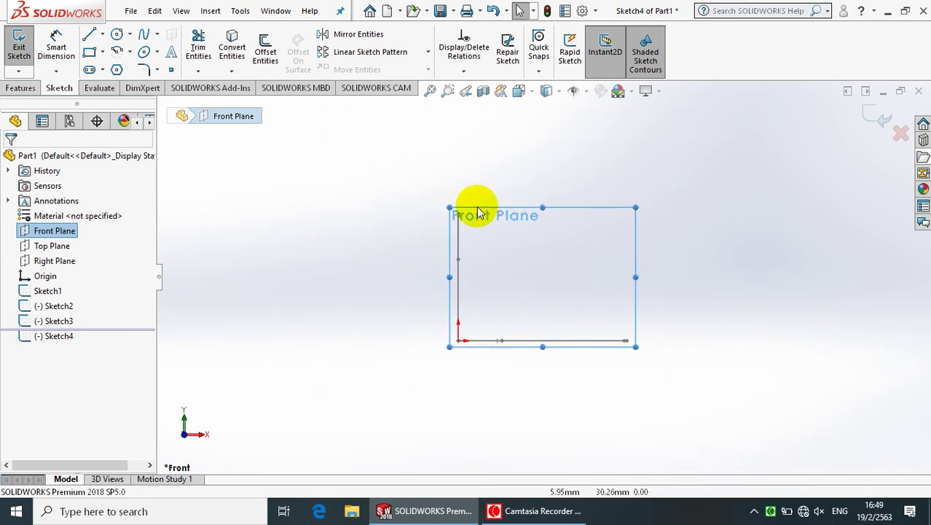
# Draw a centre-point arc with its centre below the origin and start above it
pyautogui.click(118, 52)
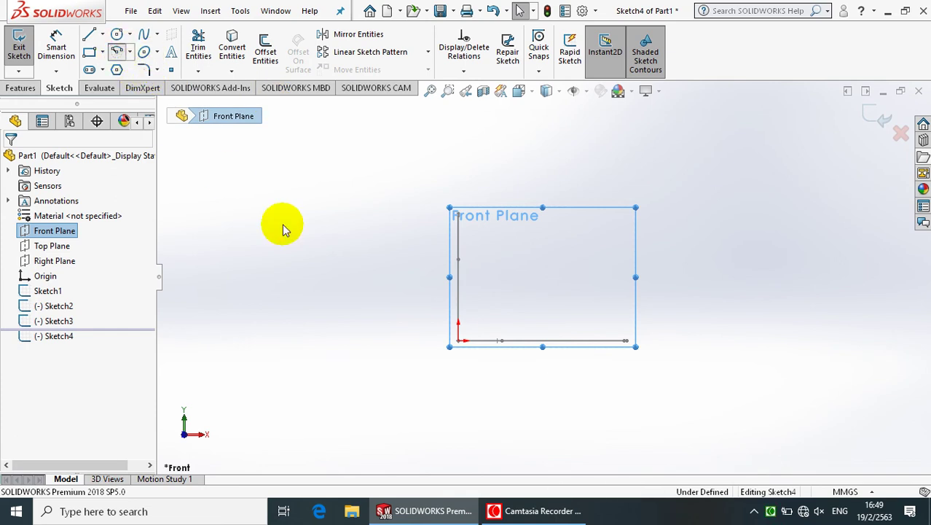
pyautogui.click(458, 421)
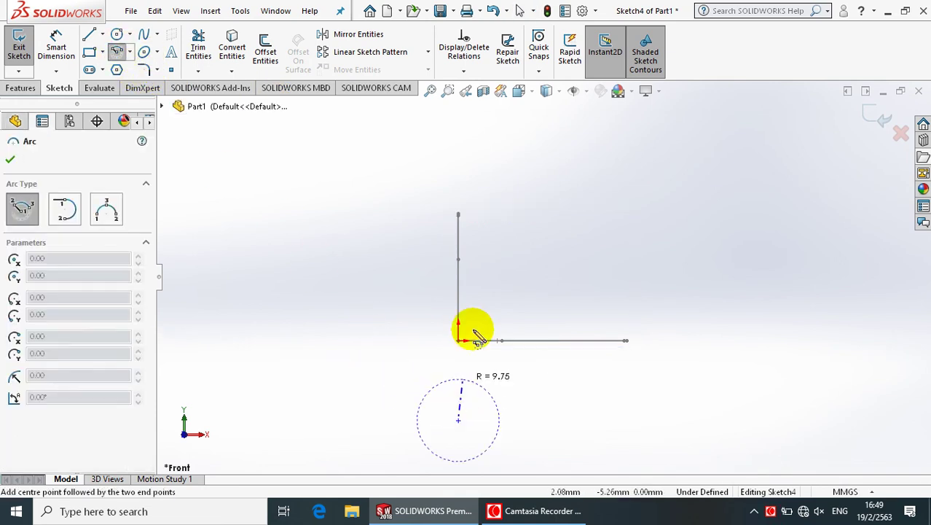
pyautogui.click(457, 182)
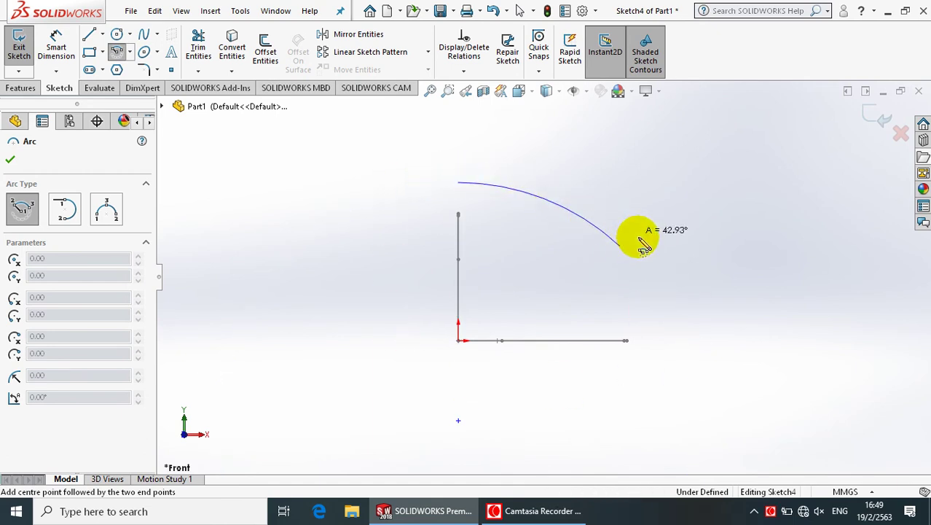
pyautogui.click(657, 291)
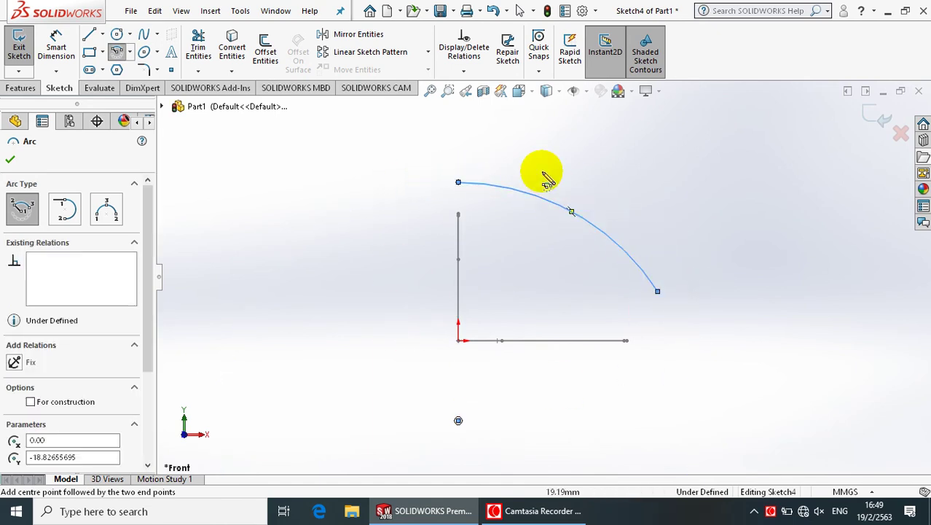
pyautogui.click(56, 45)
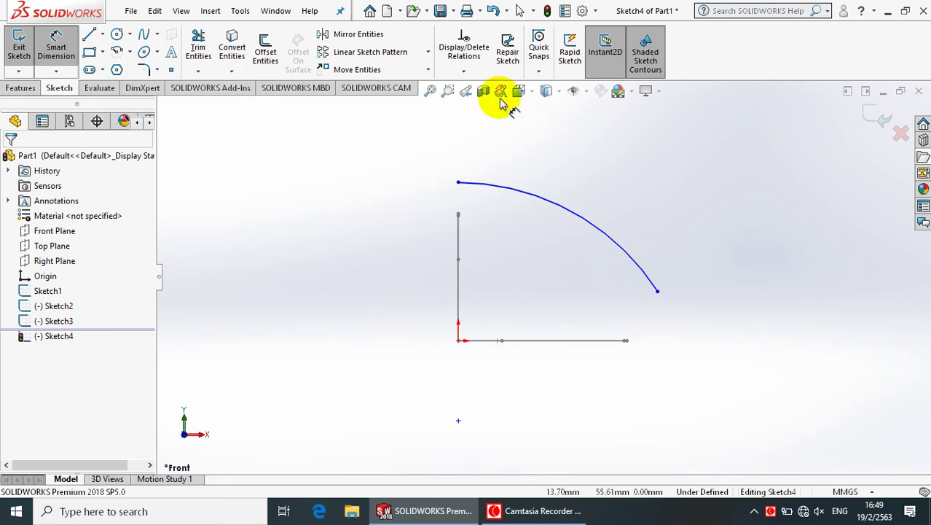
# Add a Vertical relation between the arc centre, its top endpoint and the origin
pyautogui.click(463, 70)
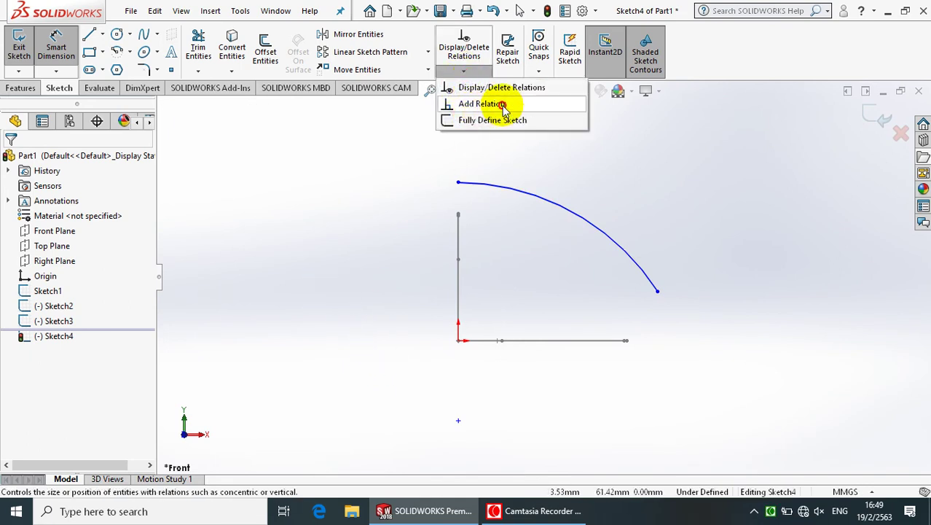
pyautogui.click(482, 104)
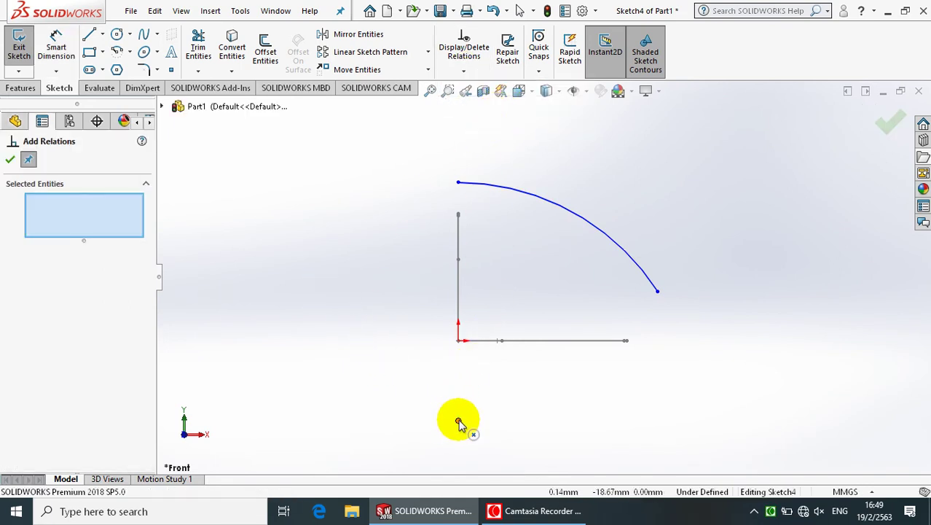
pyautogui.click(458, 420)
pyautogui.click(457, 182)
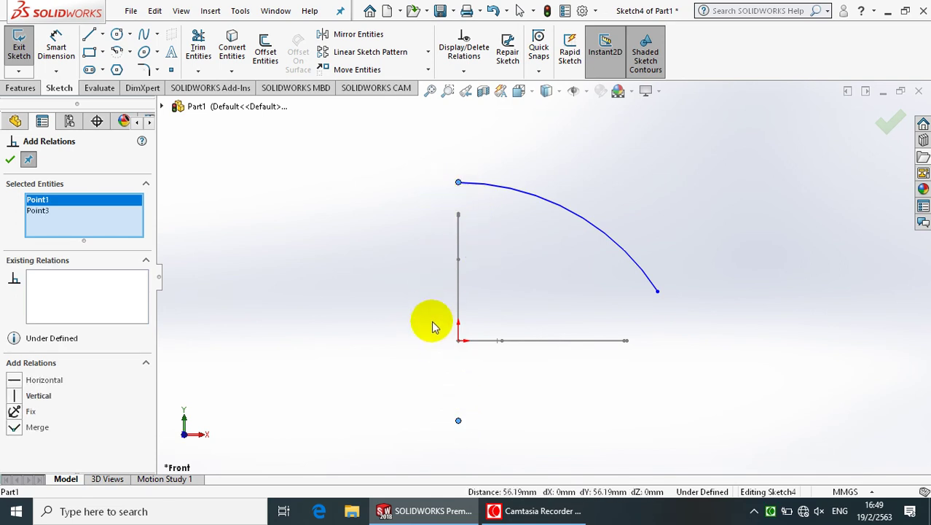
pyautogui.click(458, 340)
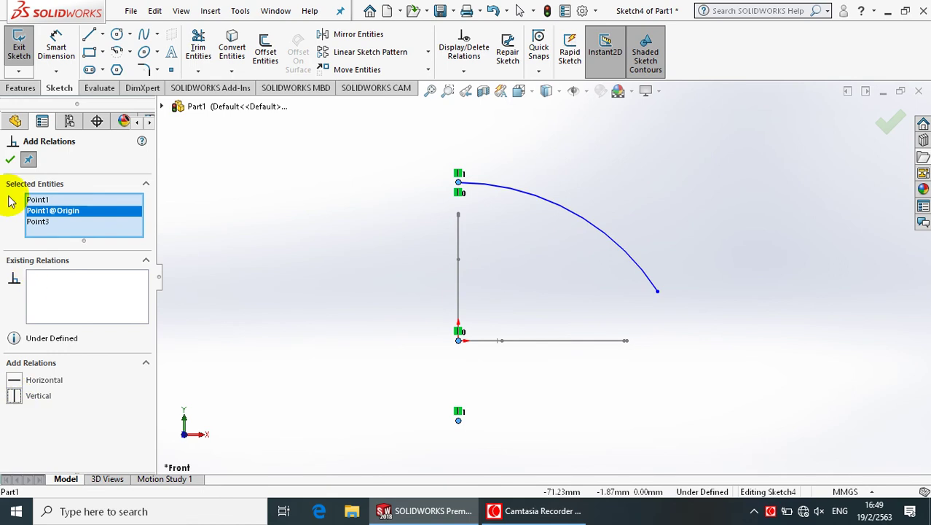
pyautogui.click(11, 160)
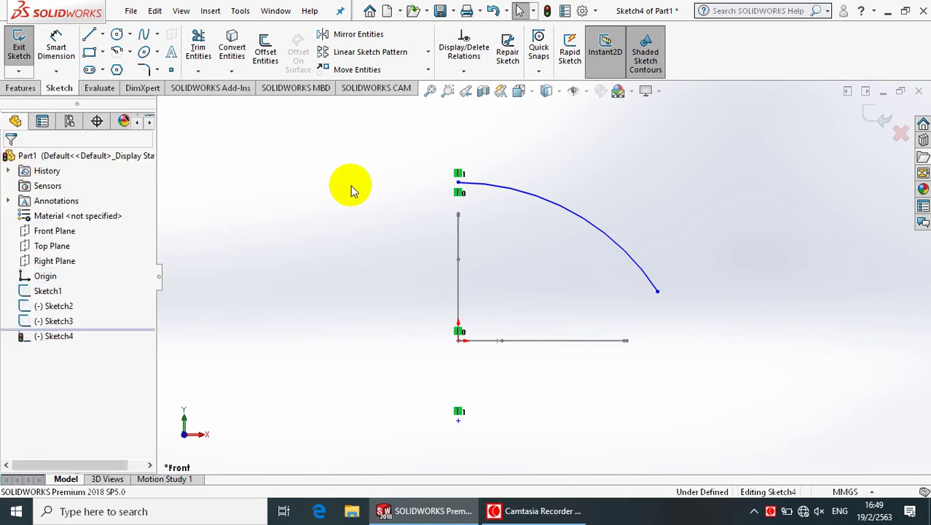
# Dimension the arc's top end 30 mm above the horizontal line
pyautogui.click(56, 45)
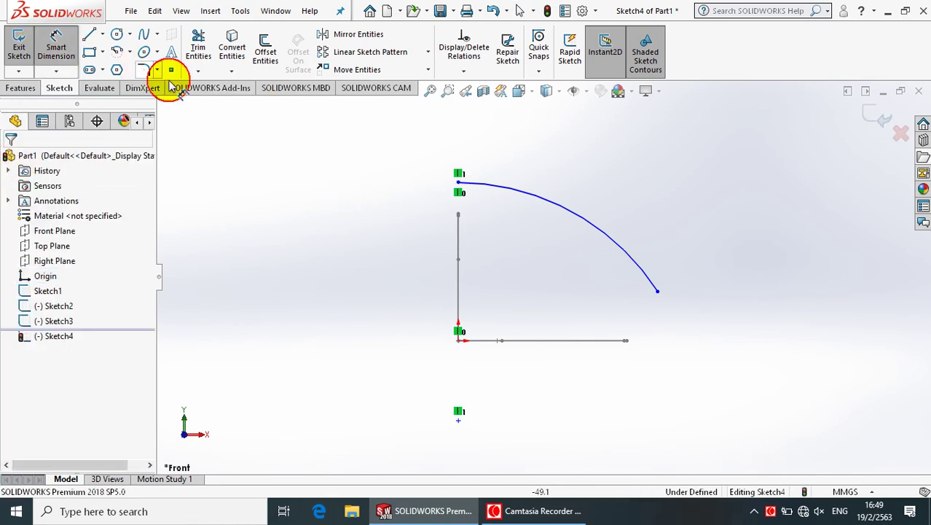
pyautogui.click(460, 186)
pyautogui.click(486, 340)
pyautogui.click(398, 275)
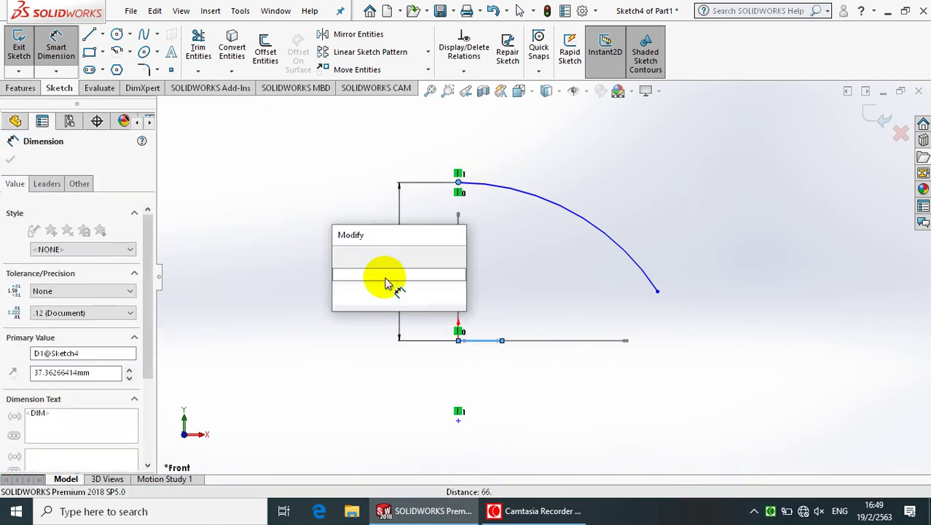
pyautogui.write('30')
pyautogui.press('Return')
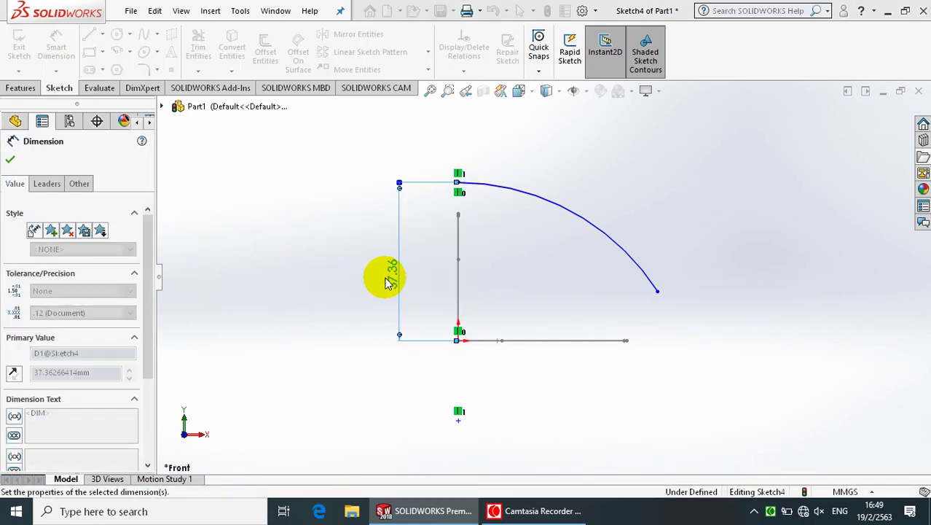
# Give the arc a 150 mm radius
pyautogui.click(586, 256)
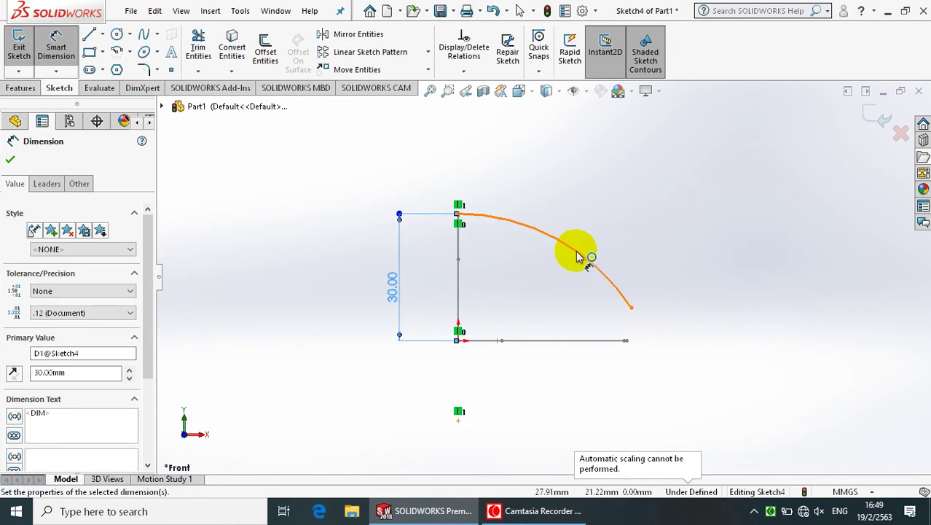
pyautogui.moveTo(625, 209); pyautogui.dragTo(624, 186, button='right')
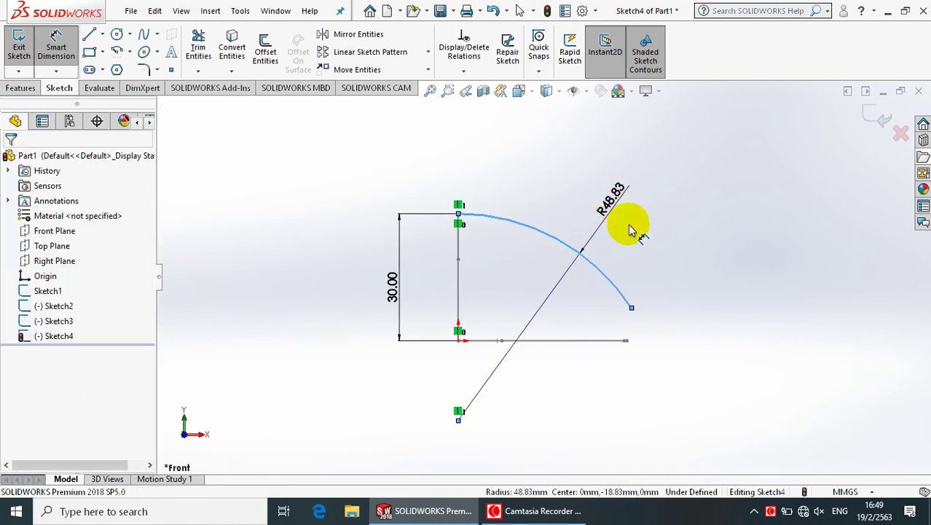
pyautogui.click(620, 213)
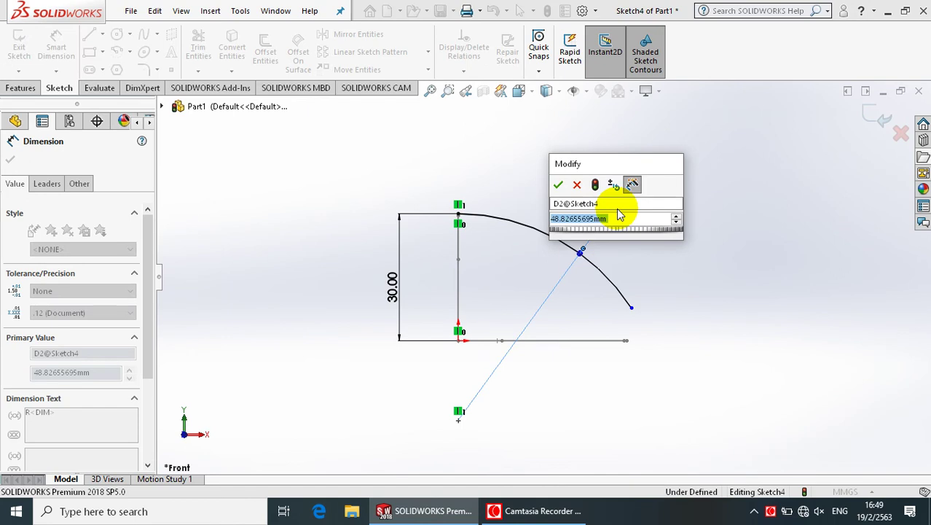
pyautogui.write('150')
pyautogui.press('Escape')
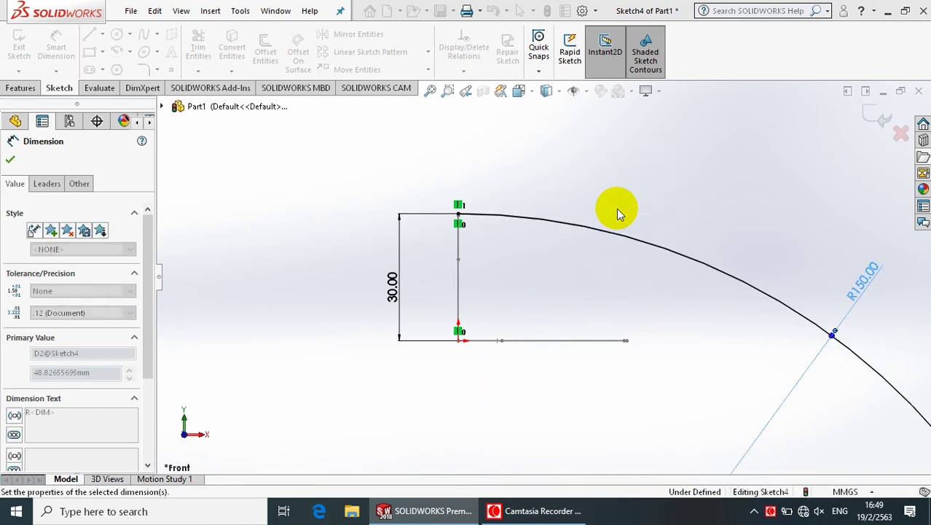
pyautogui.press('Escape')
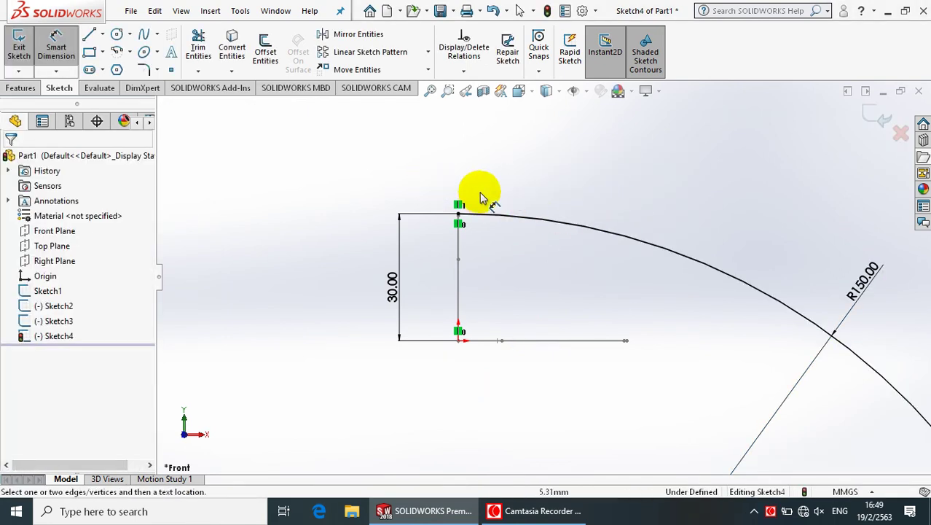
# Shorten the arc by pulling its far end back, then exit the sketch
pyautogui.press('f')
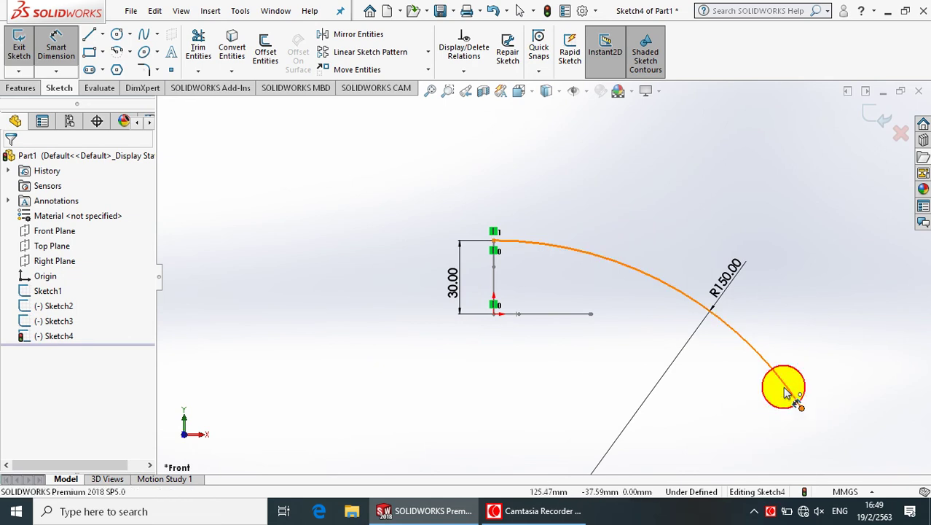
pyautogui.click(785, 390)
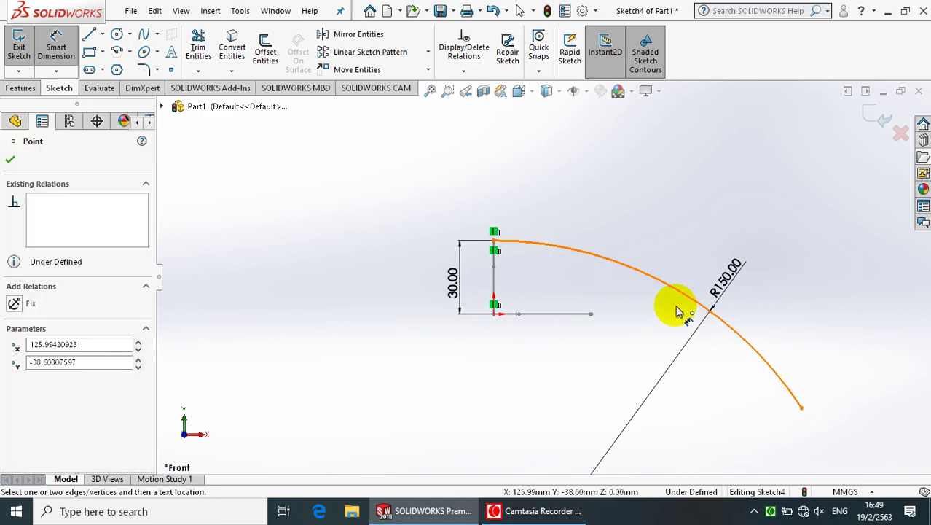
pyautogui.click(17, 162)
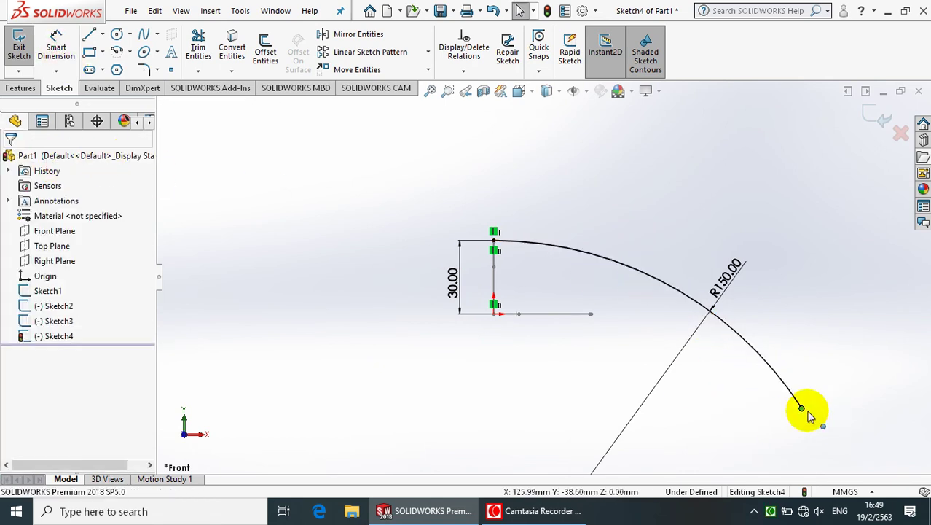
pyautogui.moveTo(800, 403)
pyautogui.mouseDown()
pyautogui.moveTo(615, 269)
pyautogui.moveTo(632, 281)
pyautogui.mouseUp()
pyautogui.click(638, 198)
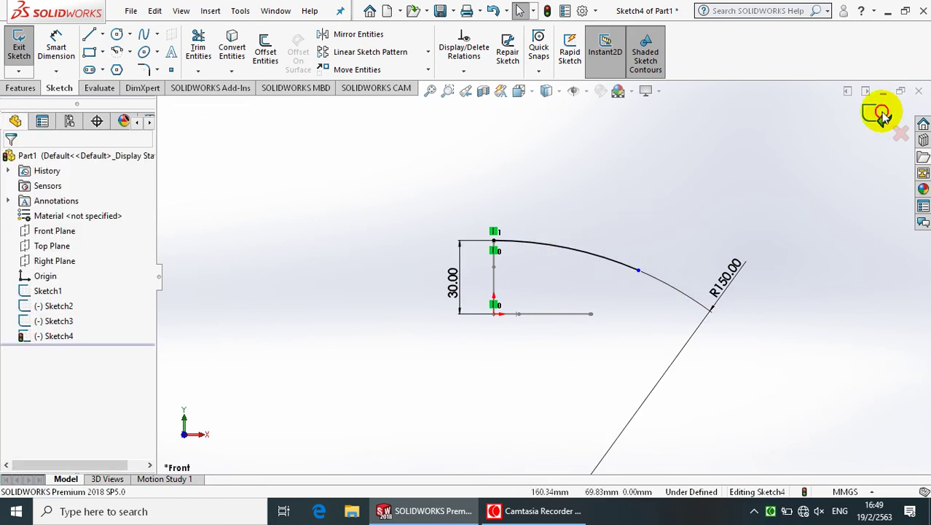
pyautogui.click(882, 115)
# Sweep Sketch4 along Sketch2 as a surface
pyautogui.moveTo(693, 185)
pyautogui.mouseDown(button='middle')
pyautogui.moveTo(655, 252)
pyautogui.moveTo(672, 277)
pyautogui.moveTo(617, 260)
pyautogui.mouseUp(button='middle')
pyautogui.scroll(-2, 590, 258)
pyautogui.scroll(-2, 570, 258)
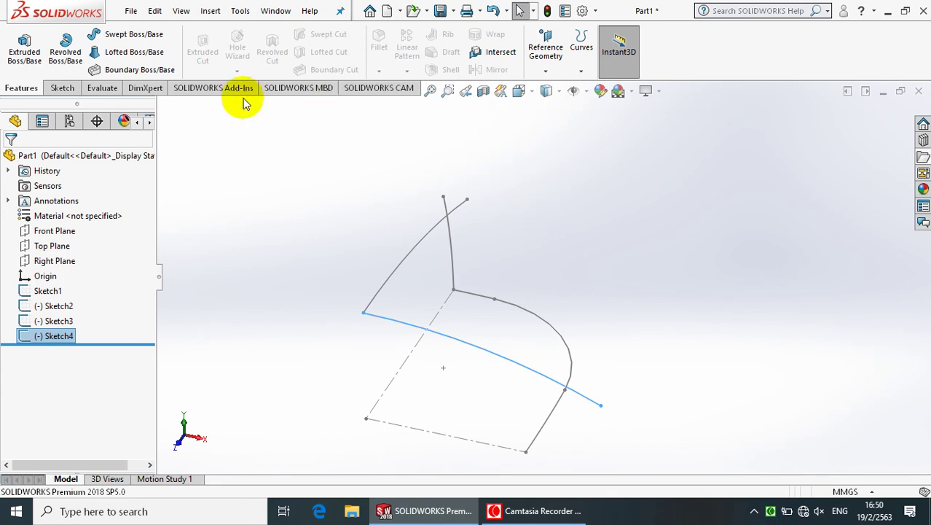
pyautogui.click(212, 13)
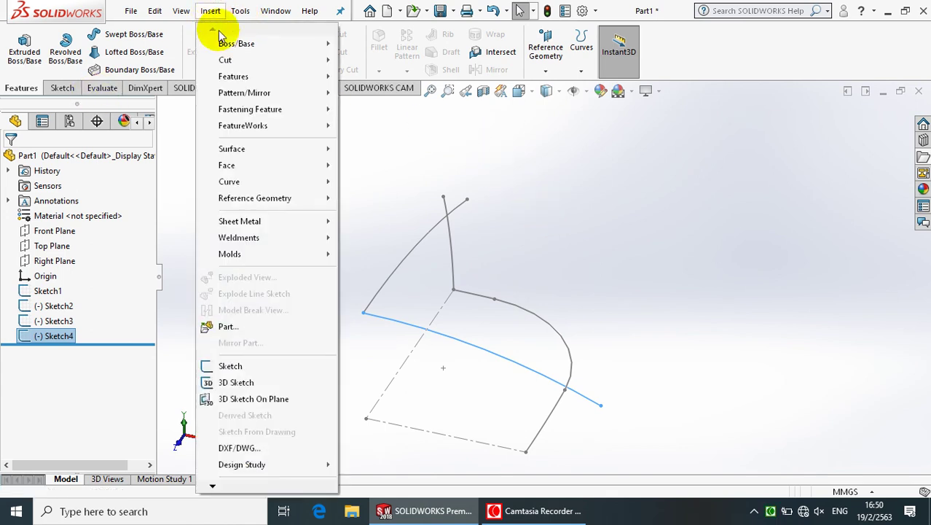
pyautogui.click(251, 150)
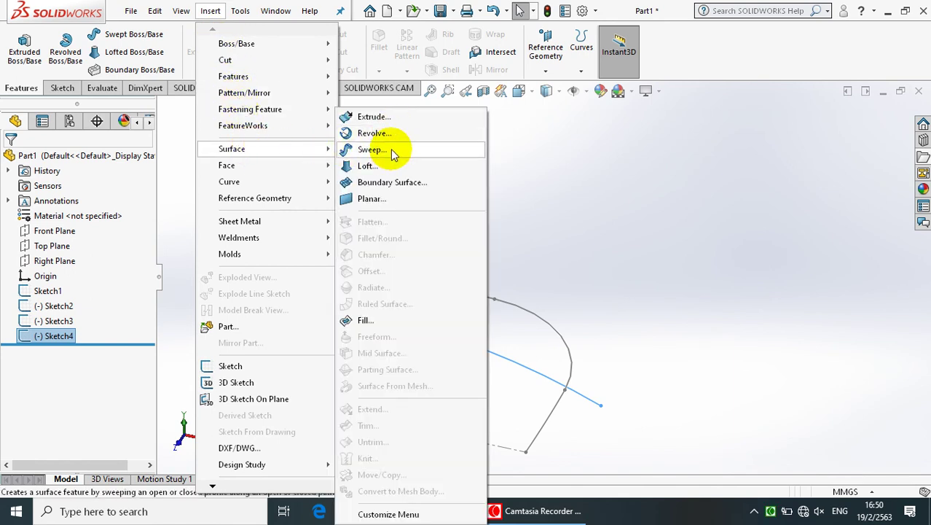
pyautogui.click(391, 149)
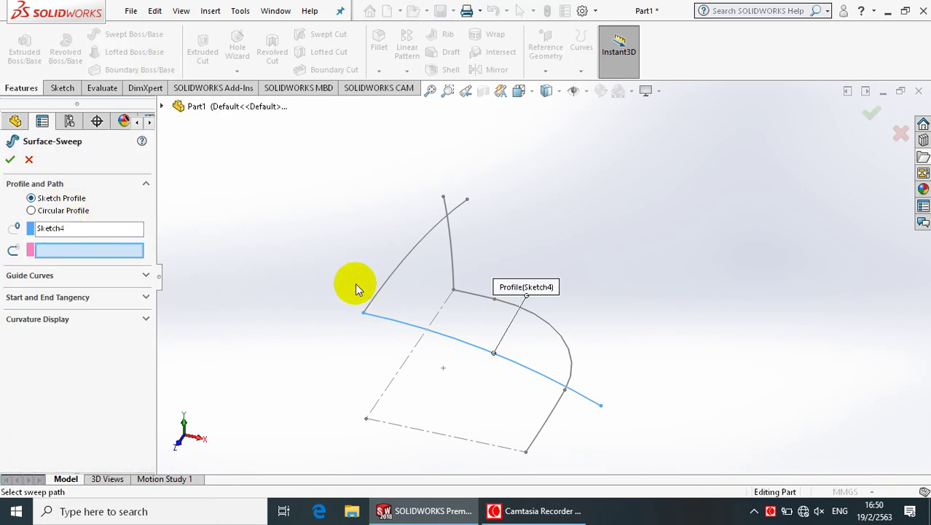
pyautogui.click(56, 250)
pyautogui.click(384, 279)
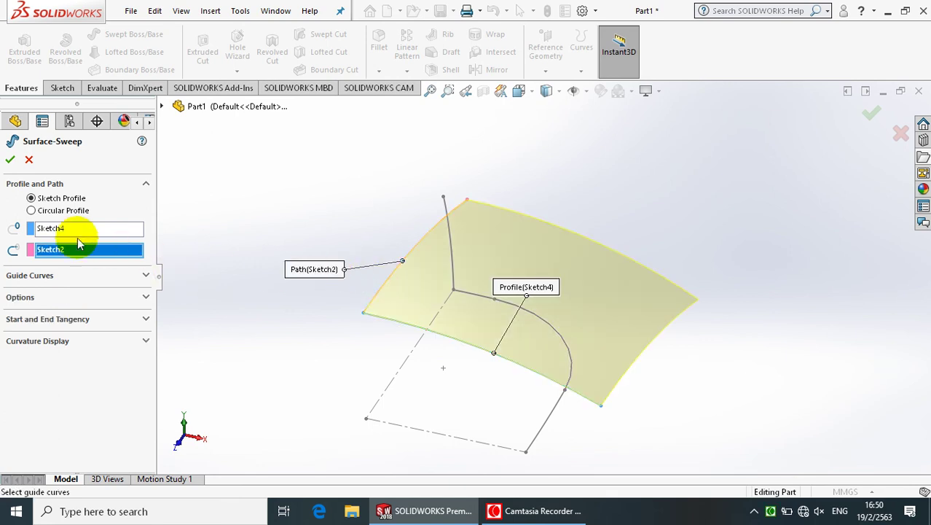
pyautogui.click(10, 159)
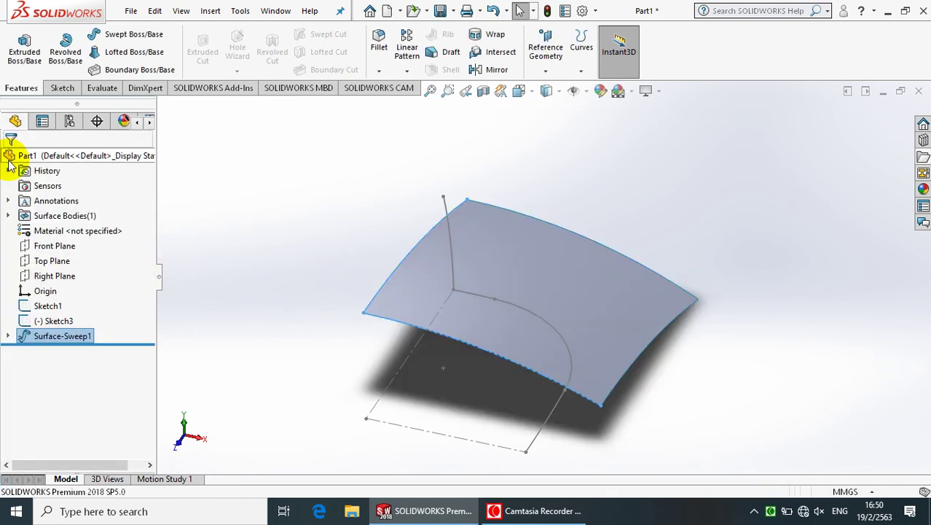
# Create a second surface sweep with Sketch3 as profile and Sketch1 as path
pyautogui.click(211, 10)
pyautogui.moveTo(233, 148)
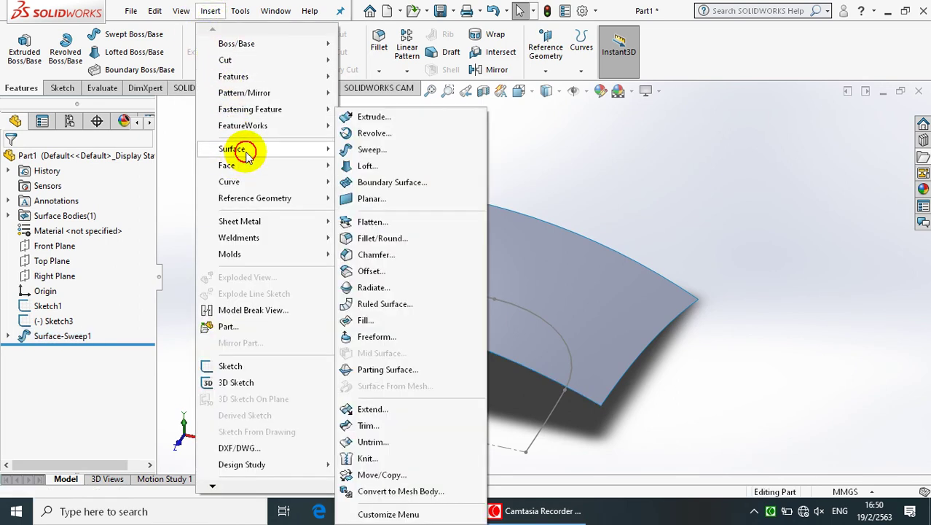
pyautogui.click(384, 149)
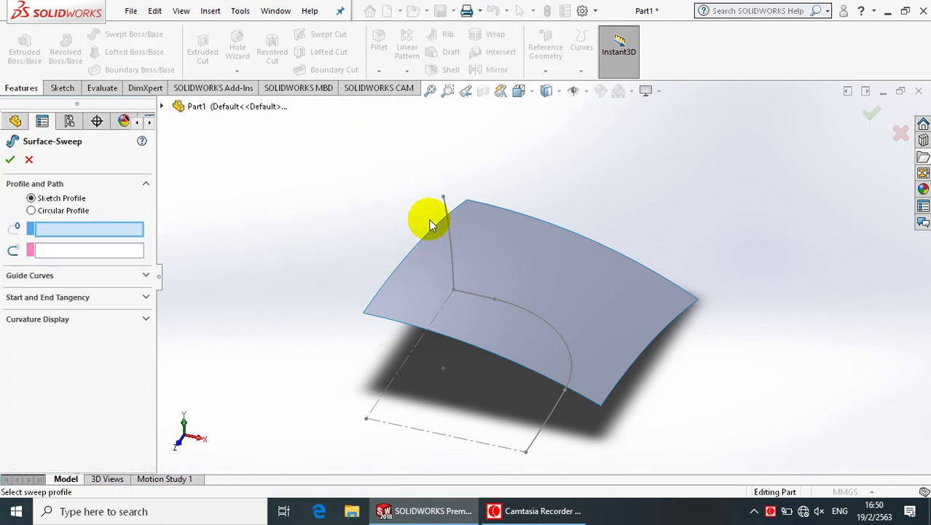
pyautogui.click(446, 205)
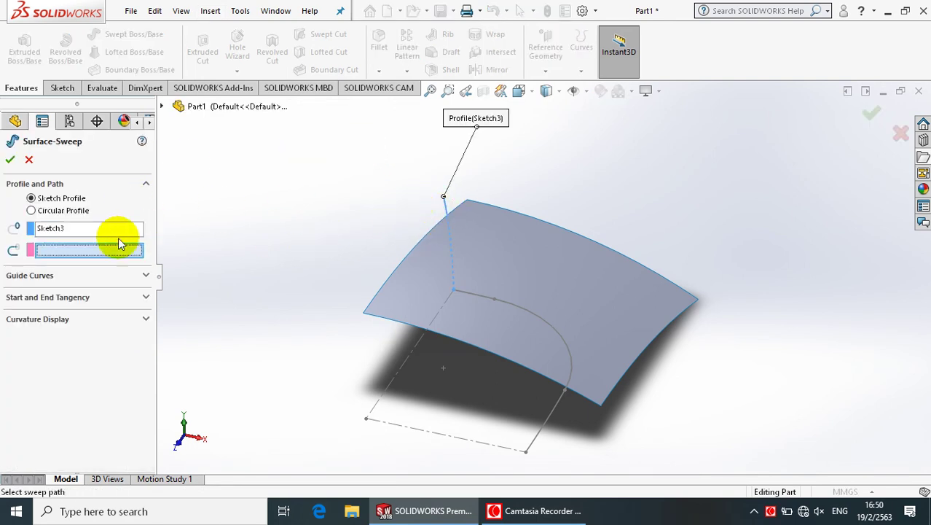
pyautogui.click(520, 312)
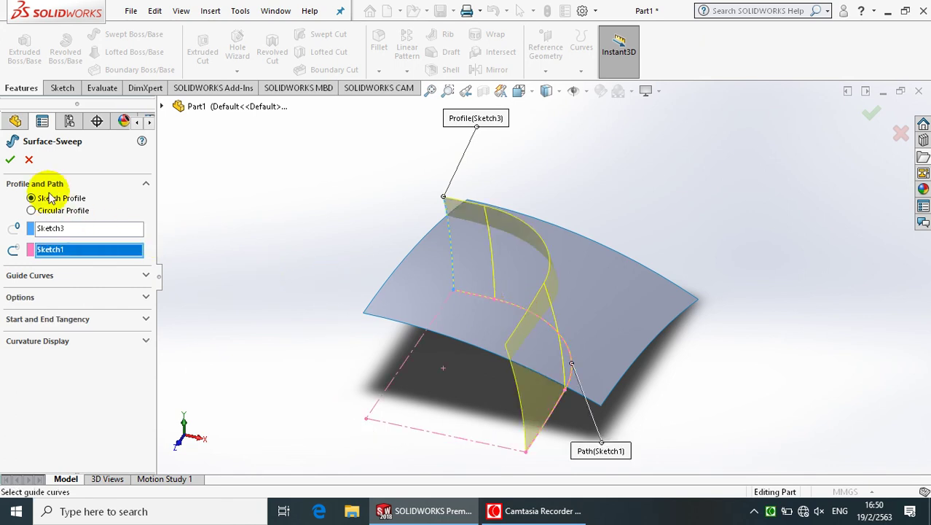
pyautogui.click(10, 159)
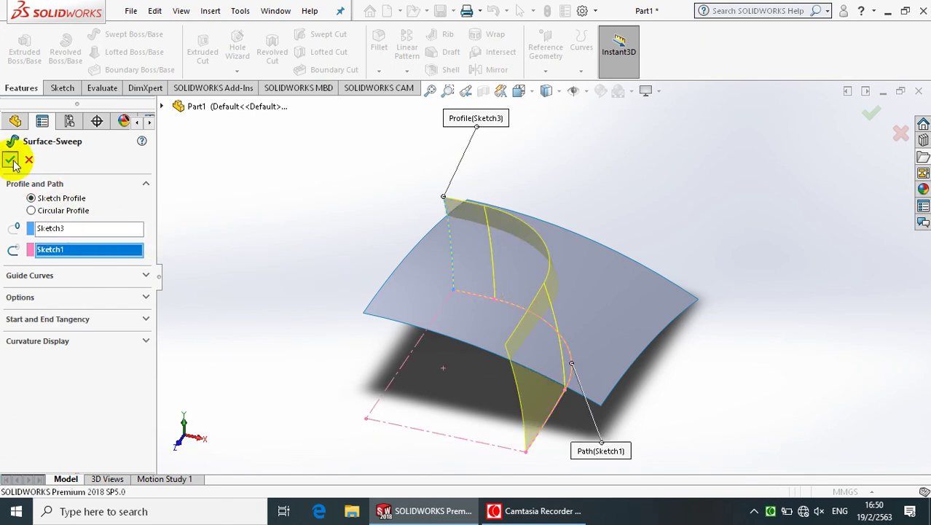
pyautogui.click(265, 209)
# Trim Sweep1 with Surface-Sweep2 as the tool, creating Surface-Trim1
pyautogui.rightClick(269, 202)
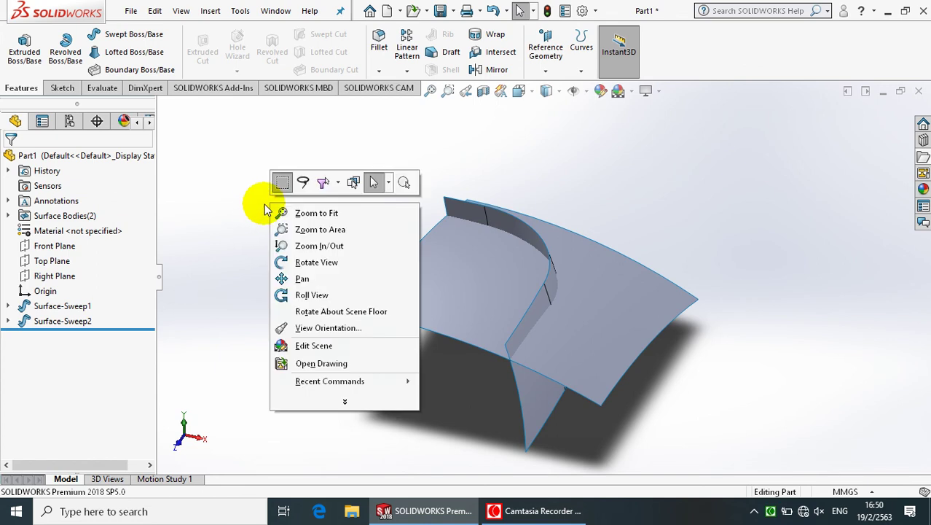
pyautogui.click(252, 216)
pyautogui.moveTo(250, 221)
pyautogui.mouseDown(button='middle')
pyautogui.moveTo(310, 171)
pyautogui.moveTo(281, 179)
pyautogui.moveTo(312, 161)
pyautogui.moveTo(271, 166)
pyautogui.mouseUp(button='middle')
pyautogui.click(212, 12)
pyautogui.moveTo(232, 149)
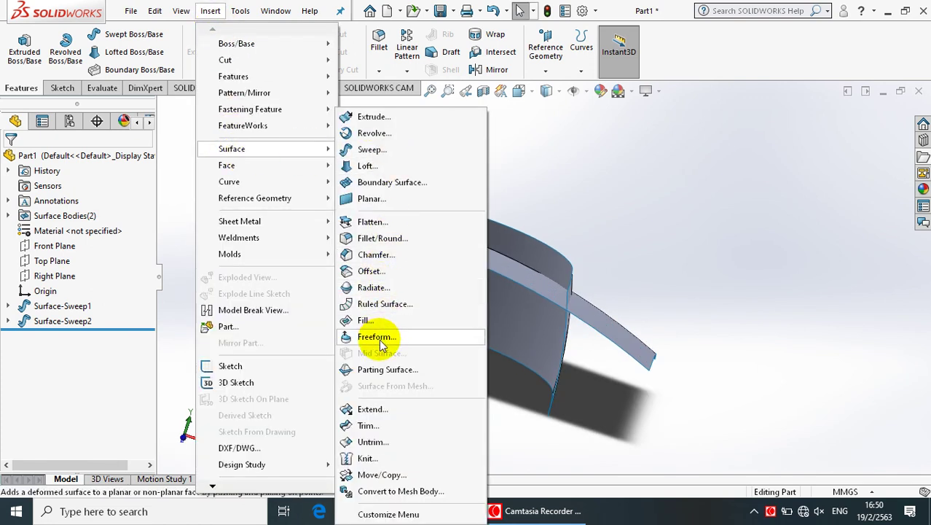
pyautogui.click(381, 425)
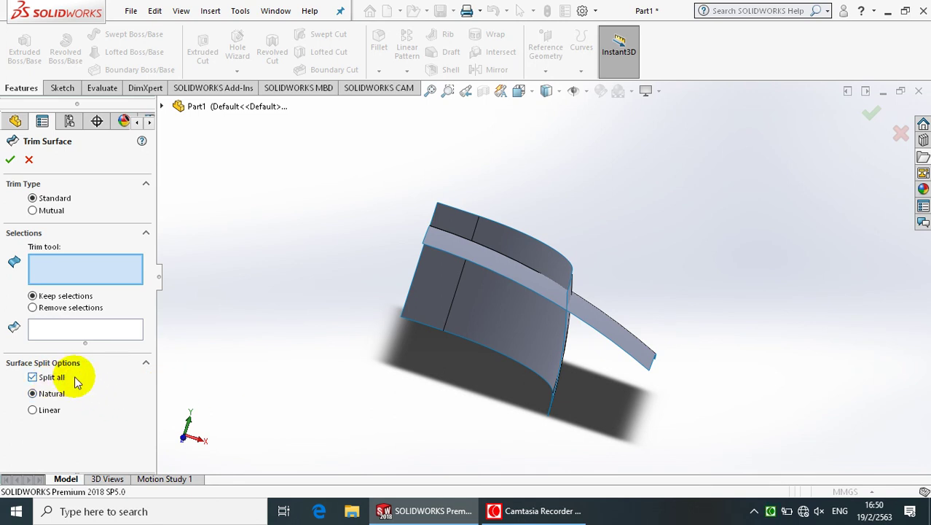
pyautogui.click(466, 311)
pyautogui.click(455, 249)
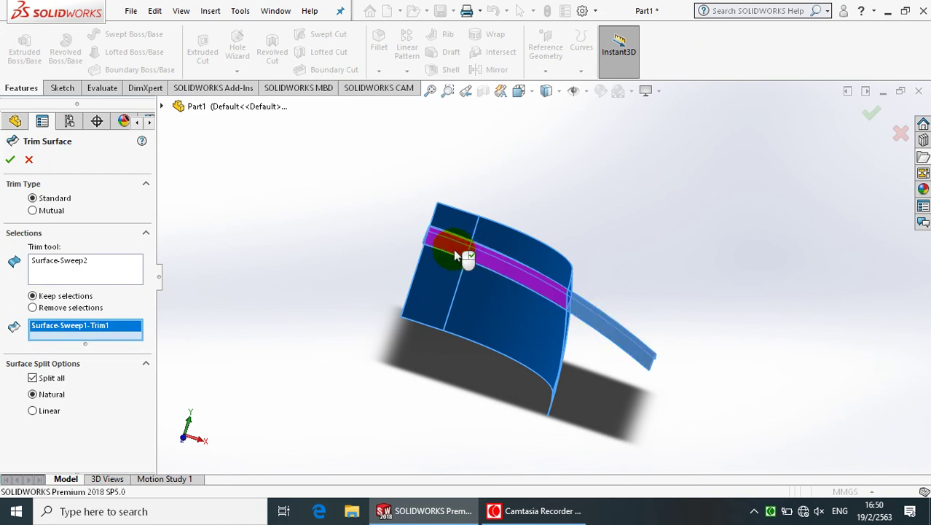
pyautogui.click(11, 160)
# Trim the side wall with Surface-Trim1 as the tool, keeping the Sweep2 piece
pyautogui.moveTo(240, 203); pyautogui.dragTo(198, 241, button='middle')
pyautogui.scroll(-2, 187, 239)
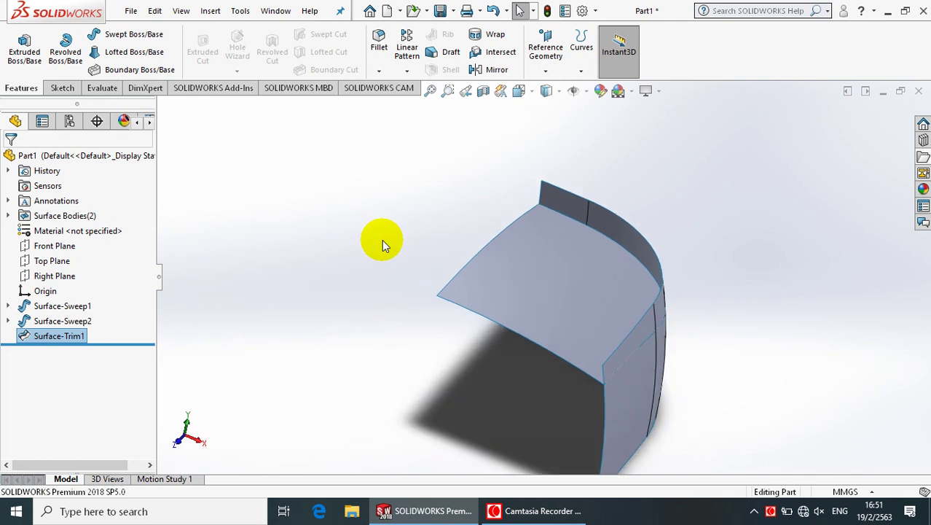
pyautogui.click(213, 12)
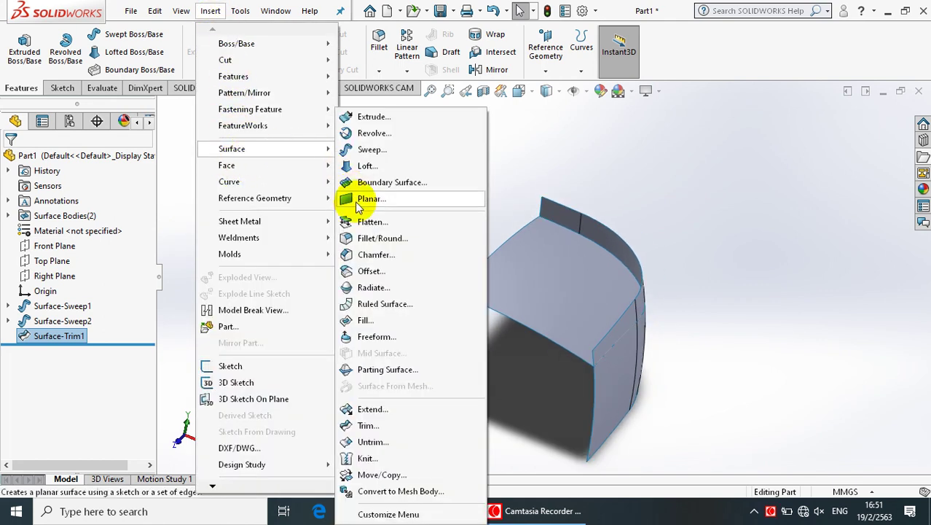
pyautogui.moveTo(232, 149)
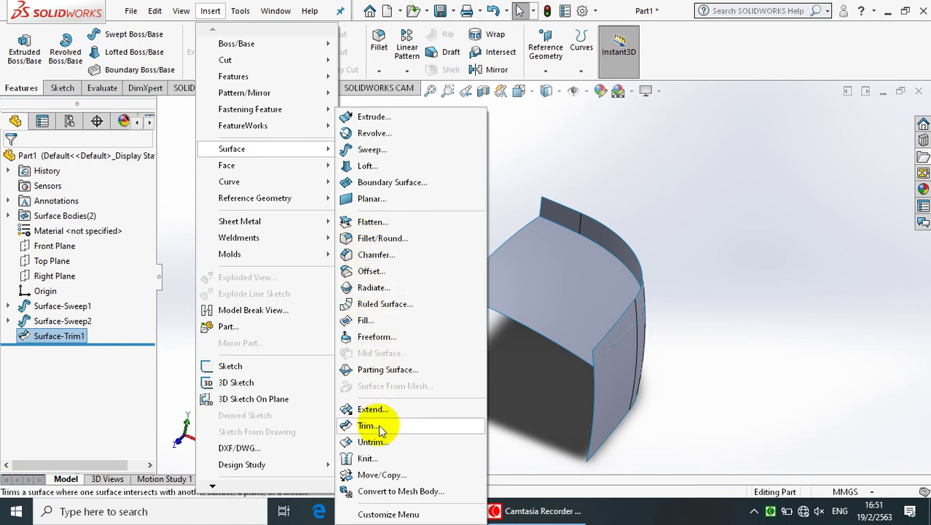
pyautogui.click(378, 425)
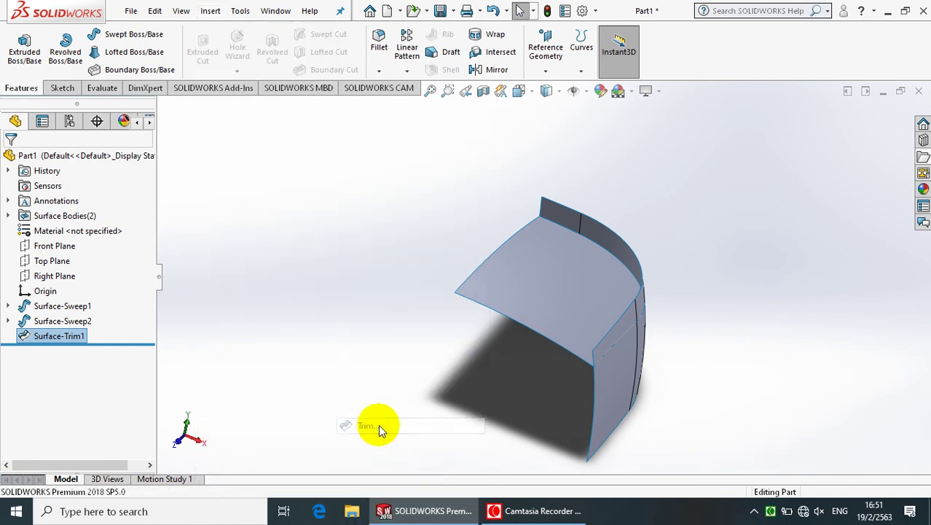
pyautogui.rightClick(69, 264)
pyautogui.click(88, 273)
pyautogui.click(510, 280)
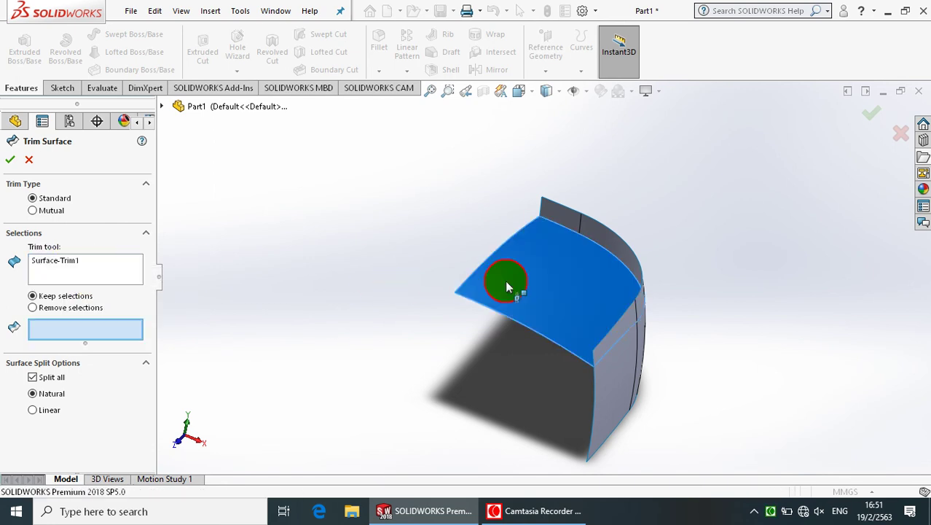
pyautogui.click(616, 382)
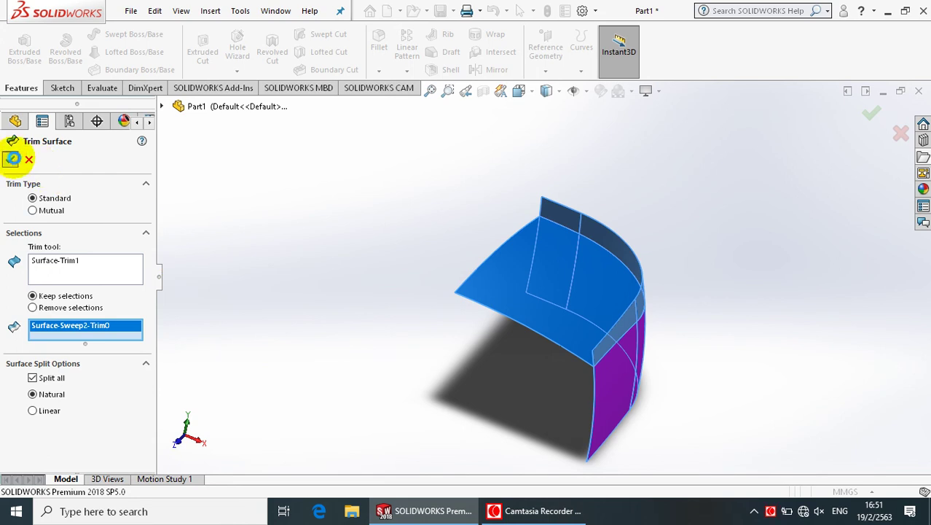
pyautogui.click(8, 158)
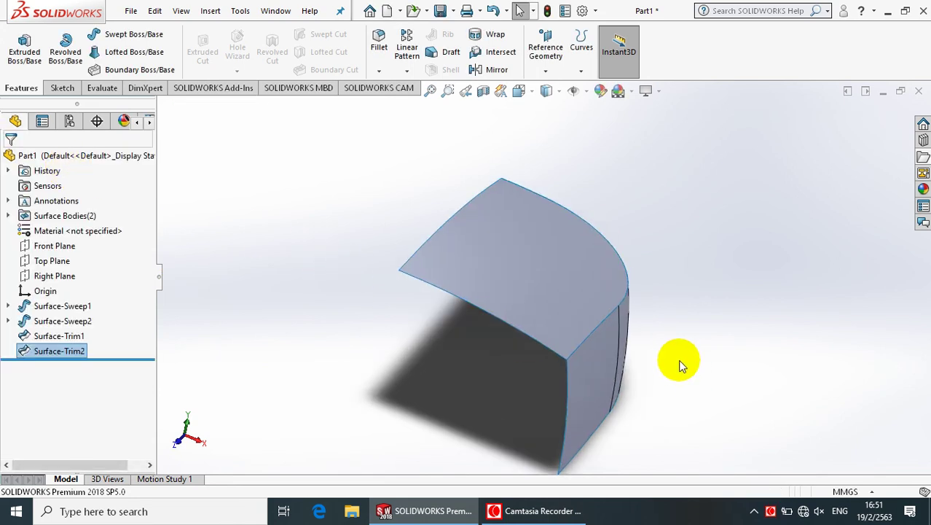
# Knit Surface-Trim1 and Surface-Trim2 into one surface
pyautogui.moveTo(651, 356); pyautogui.dragTo(573, 429, button='middle')
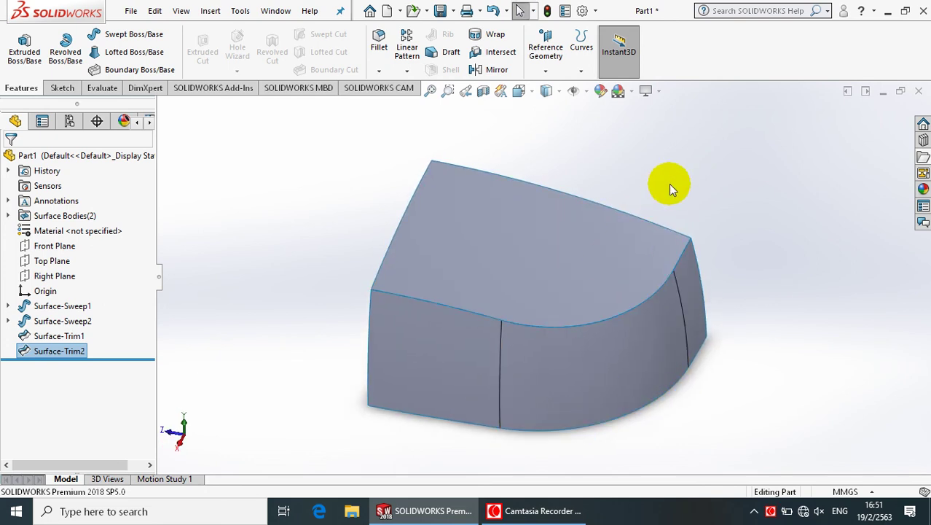
pyautogui.click(214, 12)
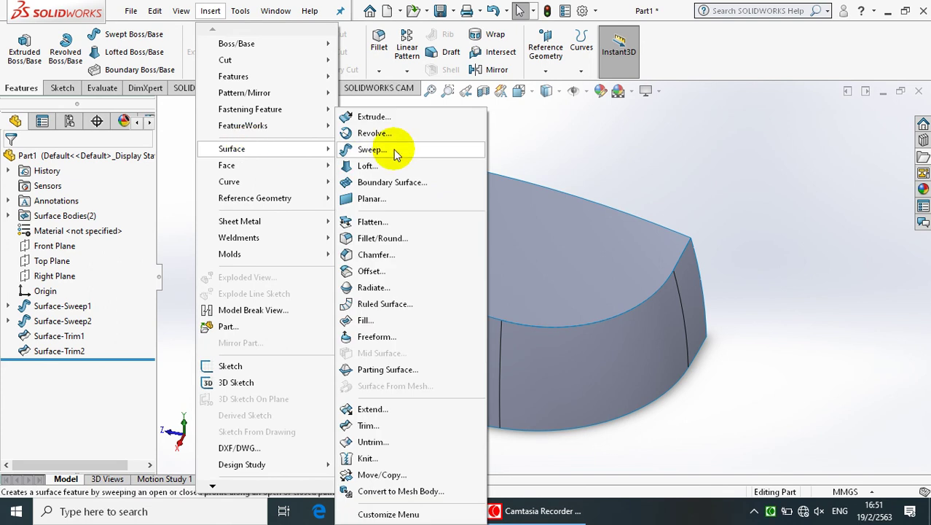
pyautogui.click(367, 457)
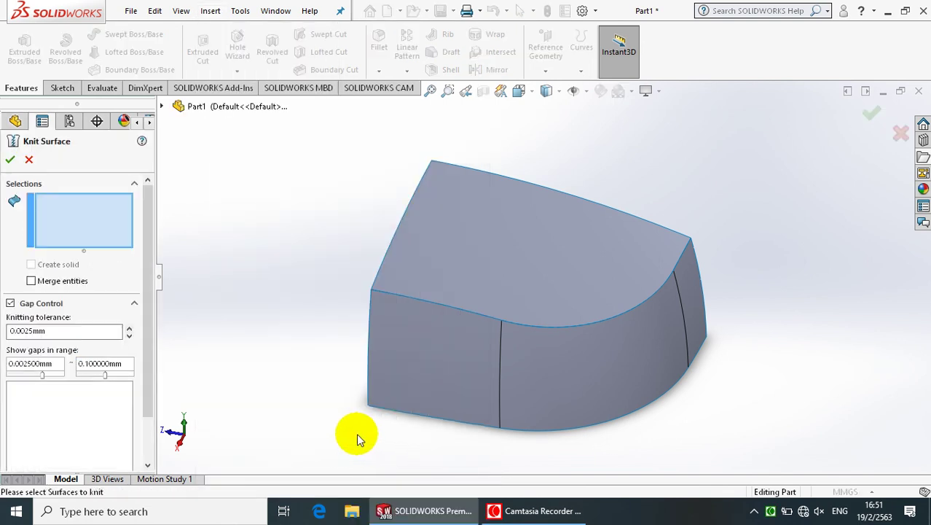
pyautogui.click(507, 290)
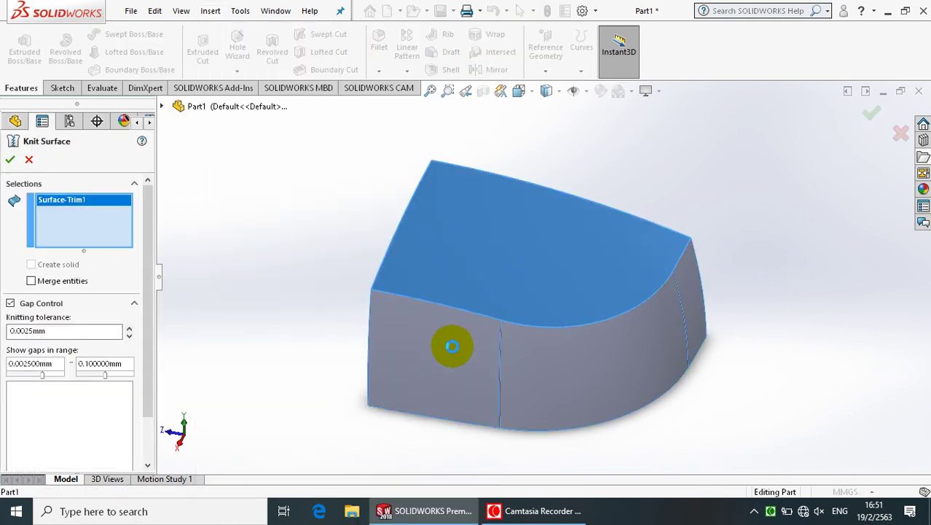
pyautogui.click(453, 350)
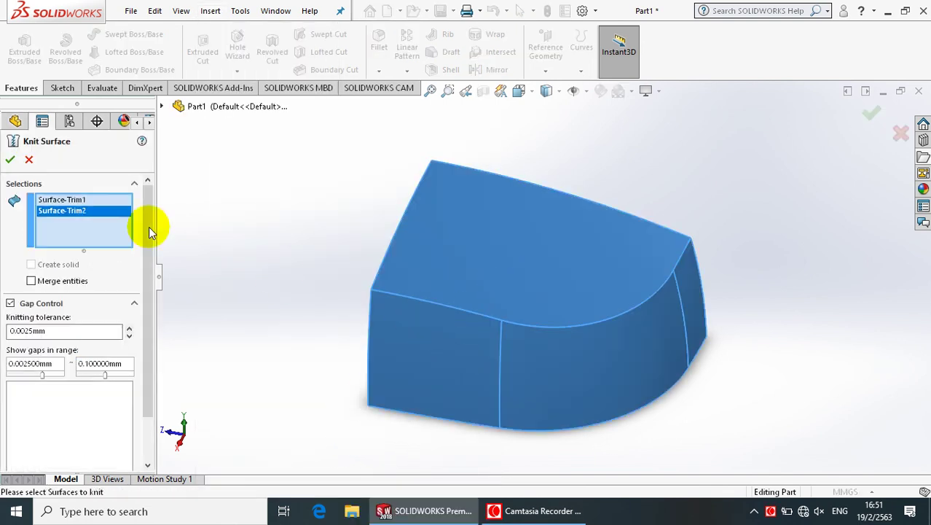
pyautogui.click(9, 162)
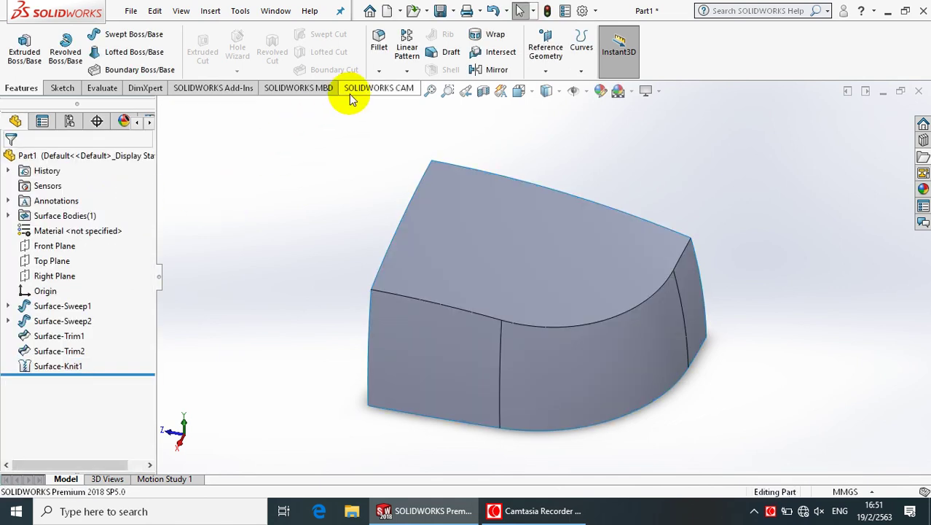
# Start a variable-size fillet on the three top edges of the knitted surface
pyautogui.click(378, 71)
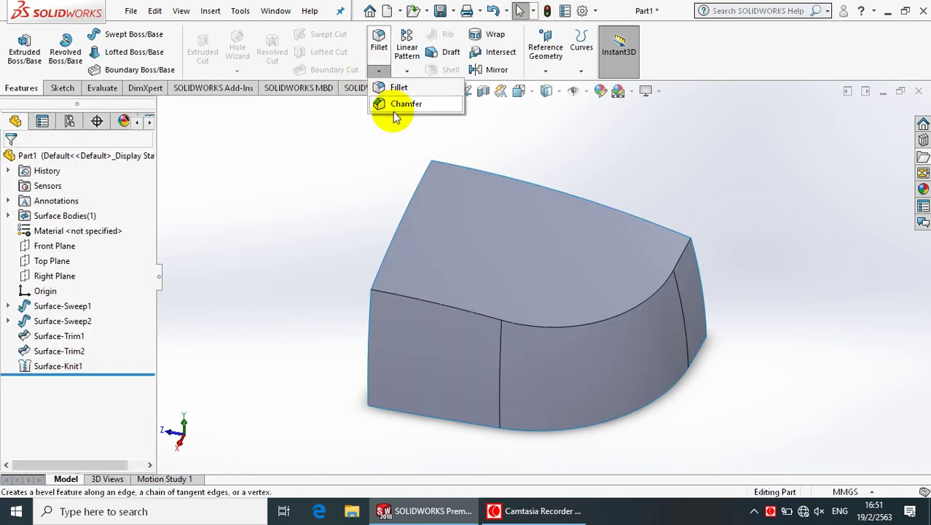
pyautogui.click(398, 88)
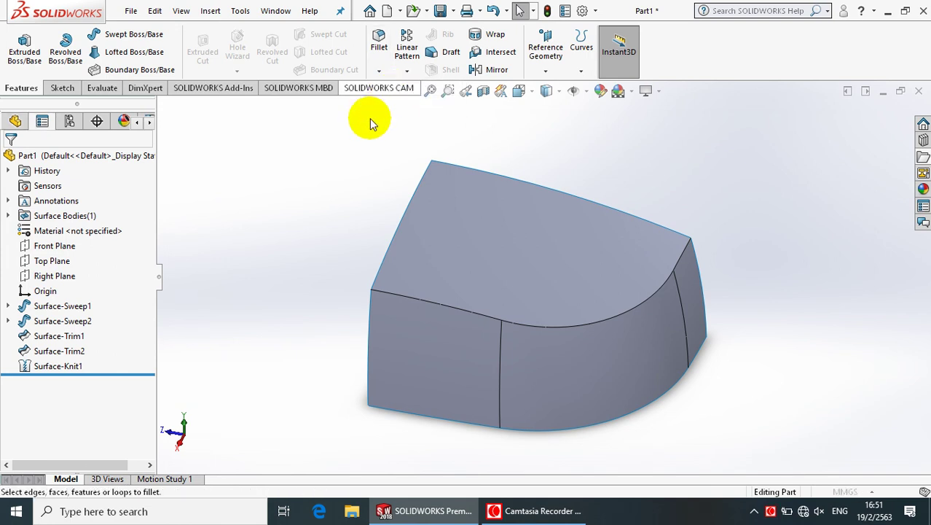
pyautogui.click(57, 222)
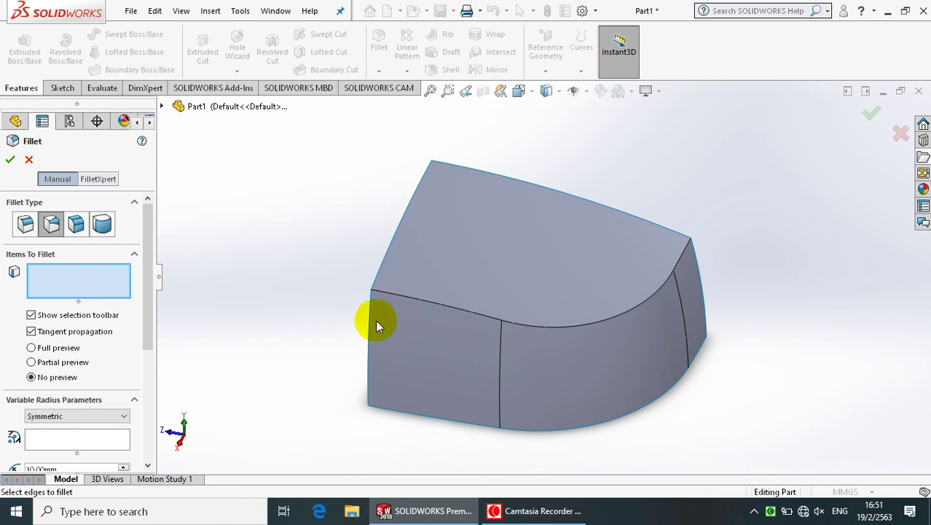
pyautogui.click(424, 304)
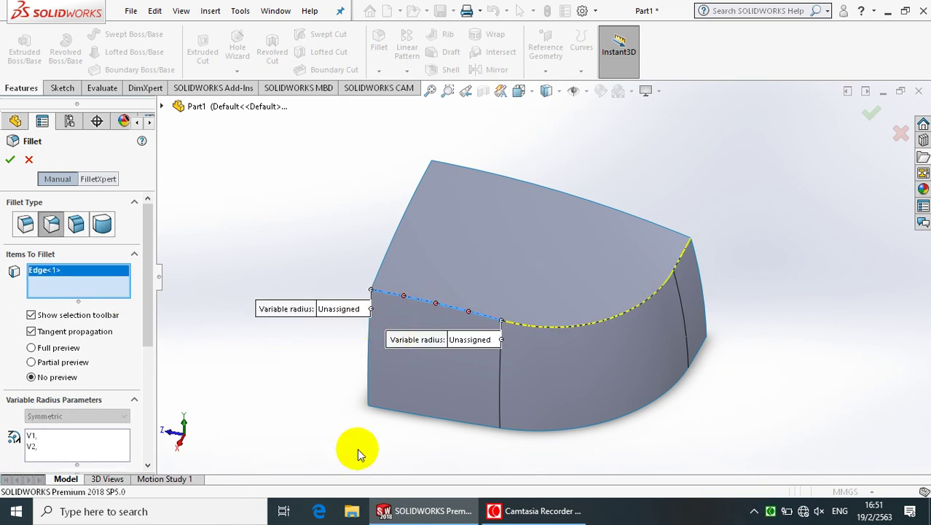
pyautogui.click(561, 330)
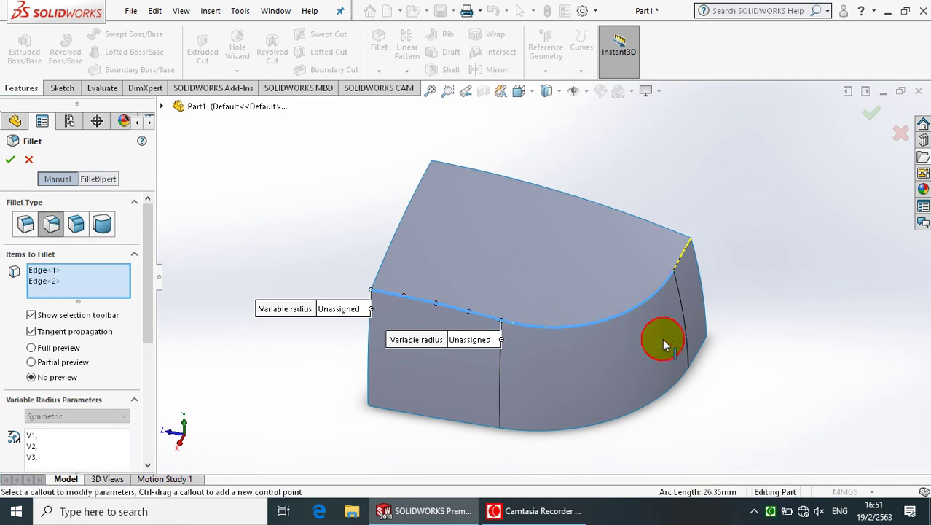
pyautogui.click(684, 256)
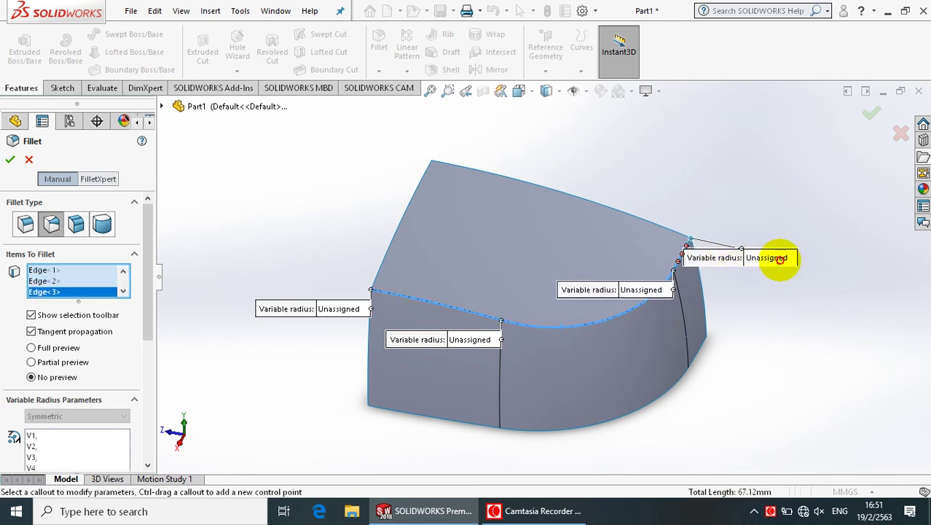
# Set the fillet radii to 20, 20, 15 and 15 mm from right to left and confirm
pyautogui.click(772, 258)
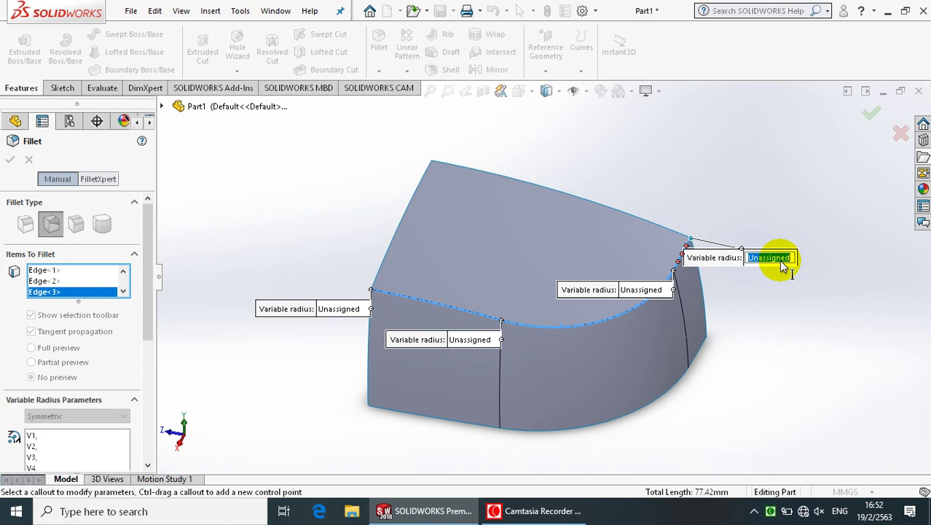
pyautogui.write('20')
pyautogui.press('Return')
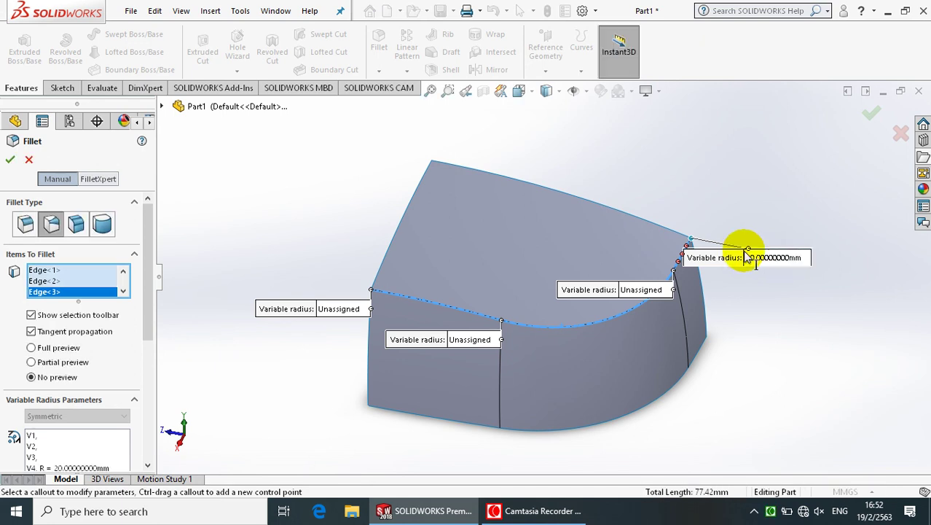
pyautogui.click(638, 291)
pyautogui.press('Return')
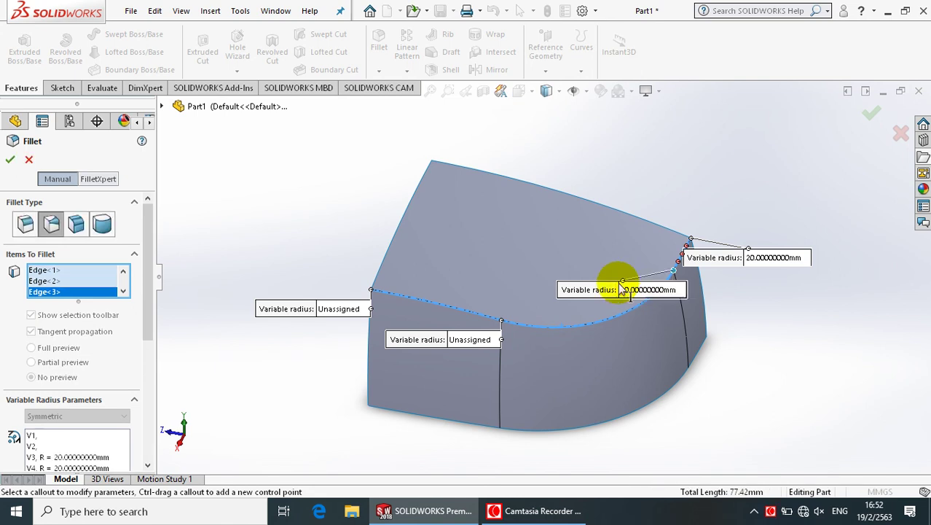
pyautogui.click(470, 344)
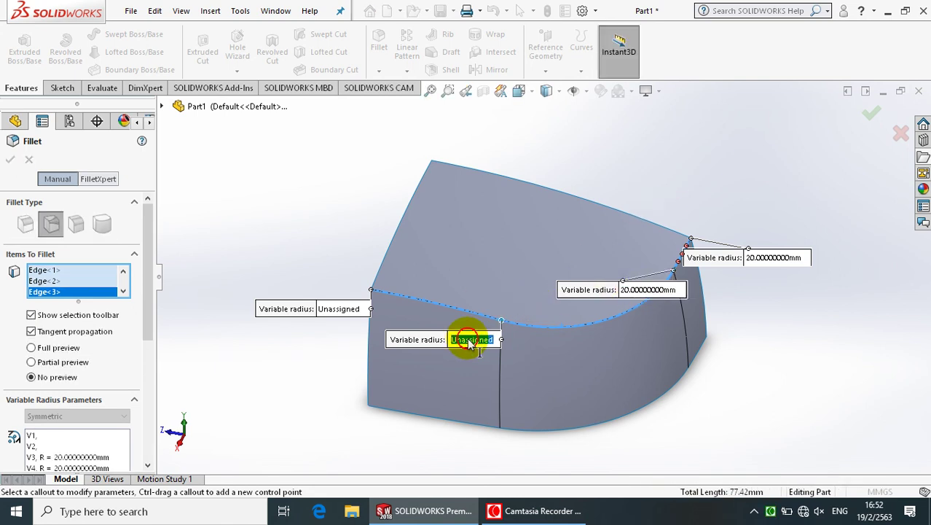
pyautogui.write('15')
pyautogui.press('Return')
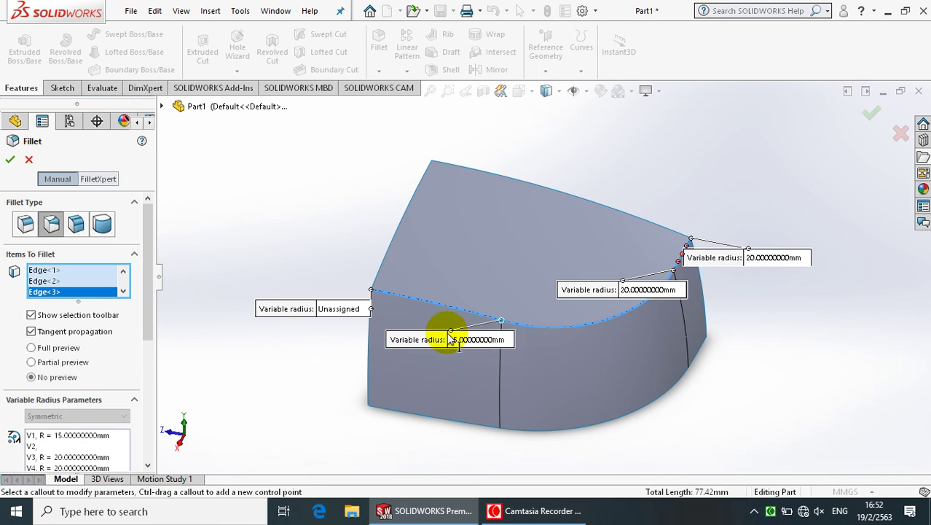
pyautogui.click(348, 312)
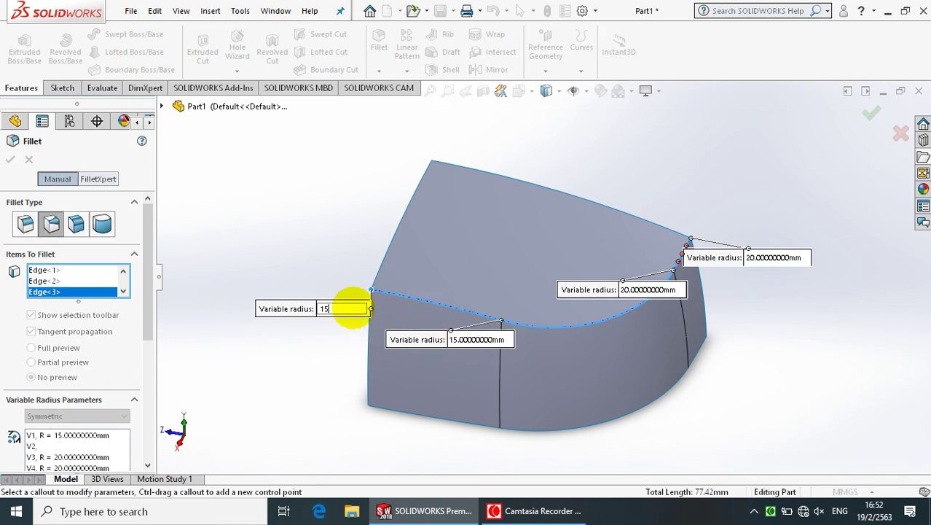
pyautogui.press('Return')
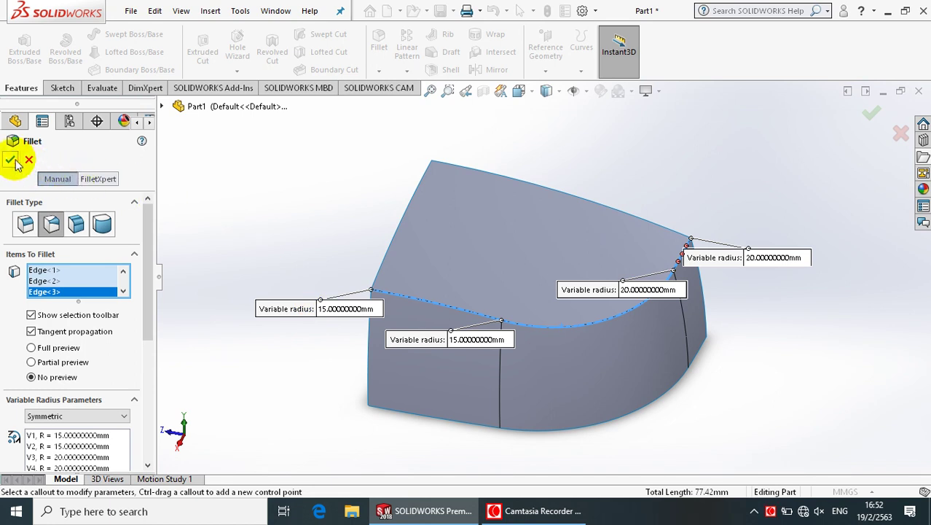
pyautogui.click(13, 159)
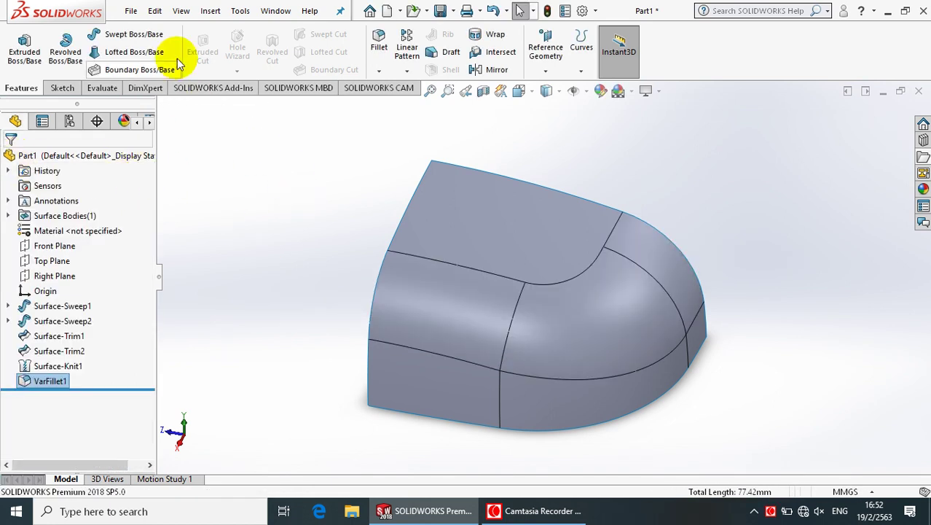
# Mirror the VarFillet1 surface body, not the feature, across the Front Plane as Mirror1
pyautogui.click(495, 70)
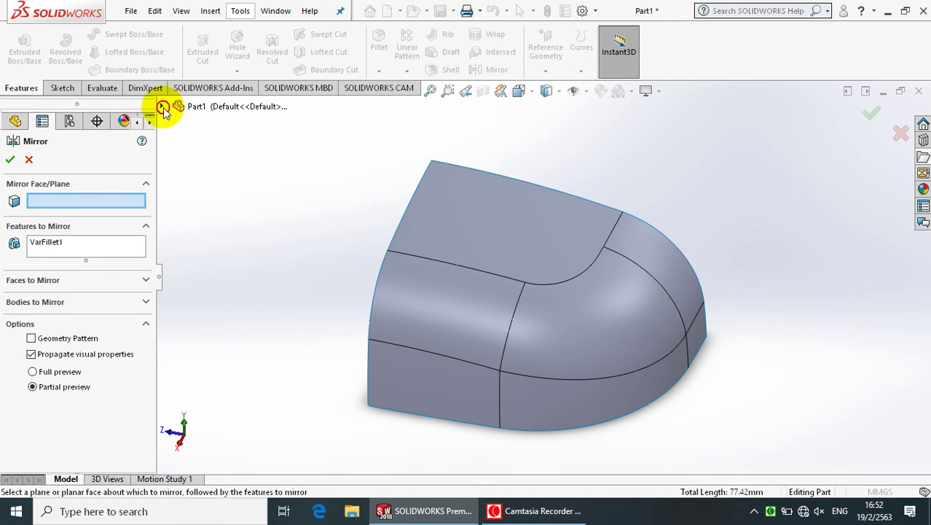
pyautogui.click(161, 107)
pyautogui.click(229, 203)
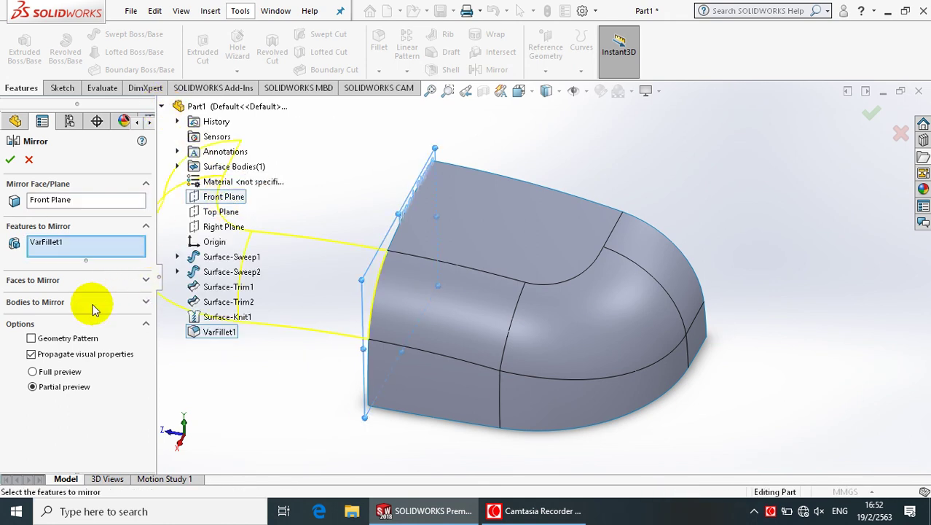
pyautogui.rightClick(82, 248)
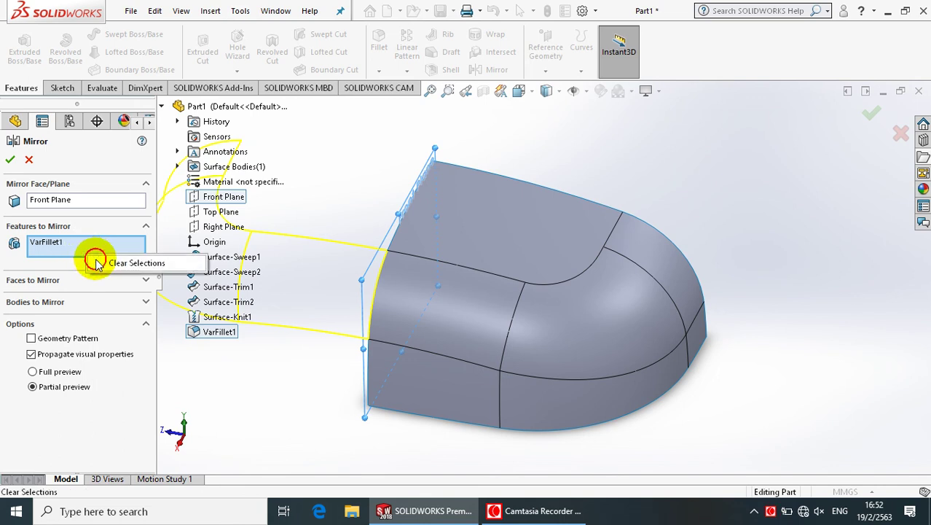
pyautogui.click(94, 260)
pyautogui.click(66, 302)
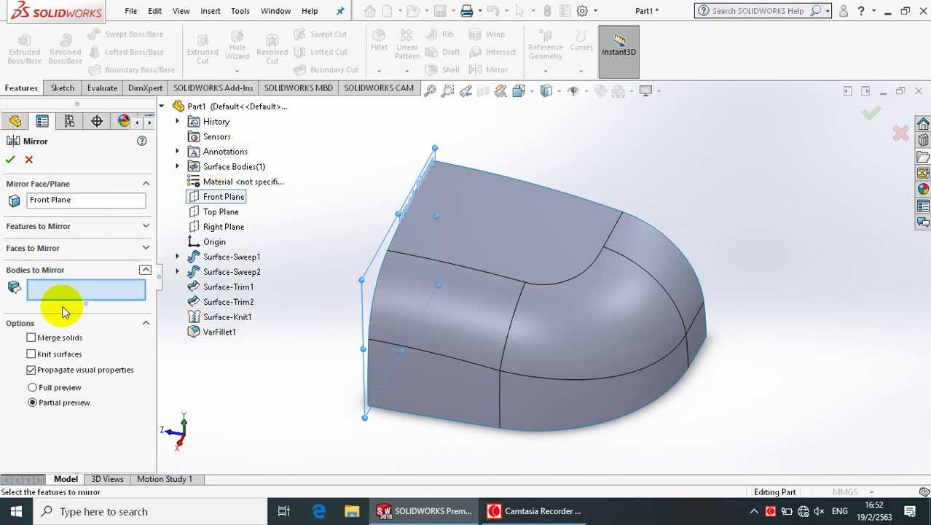
pyautogui.click(483, 334)
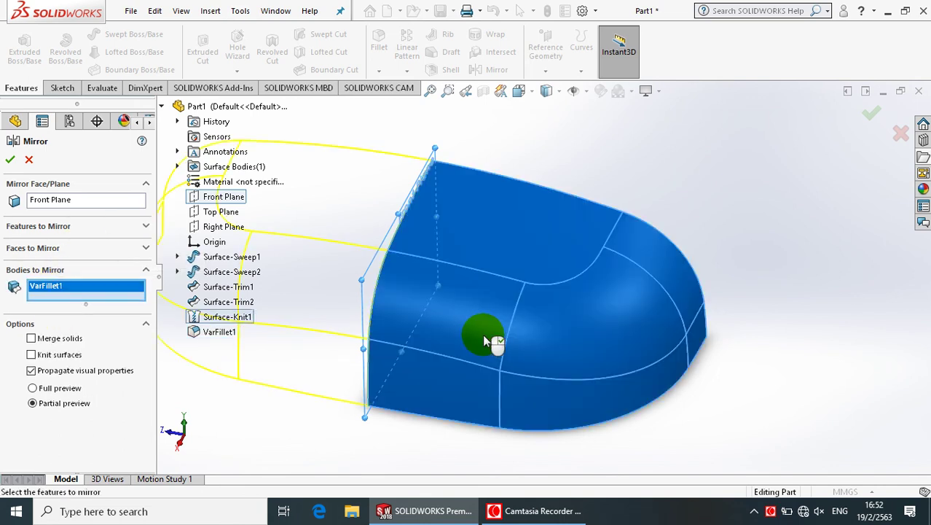
pyautogui.click(11, 159)
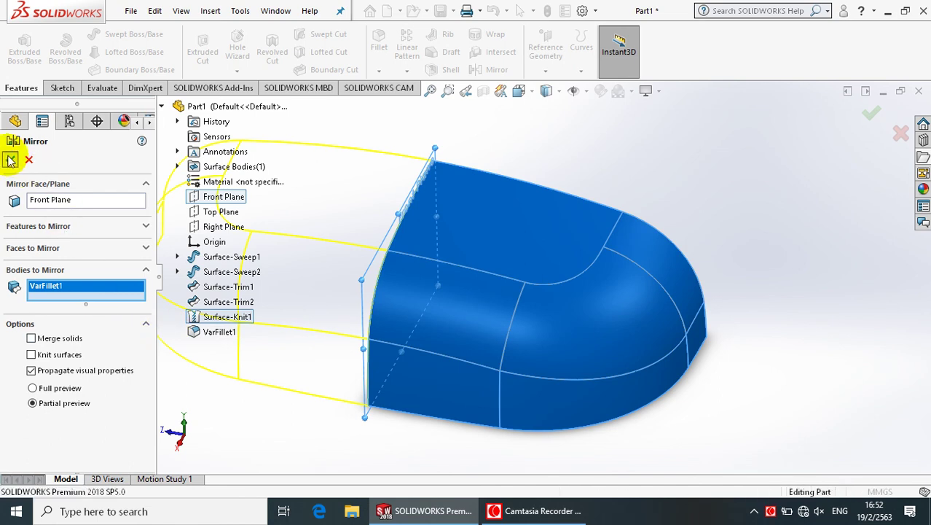
pyautogui.press('z')
pyautogui.click(620, 182)
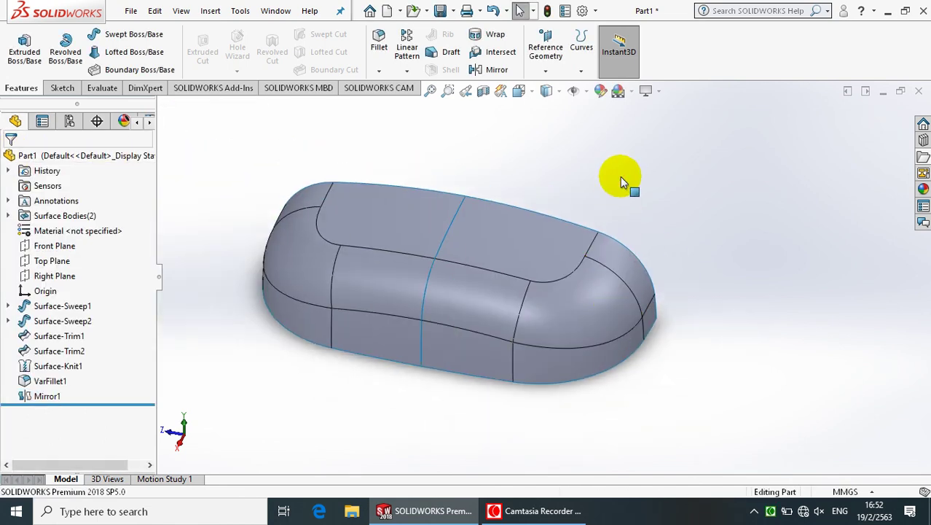
# Mirror the VarFillet1 and Mirror1 surface bodies across the Right Plane as Mirror2
pyautogui.click(516, 73)
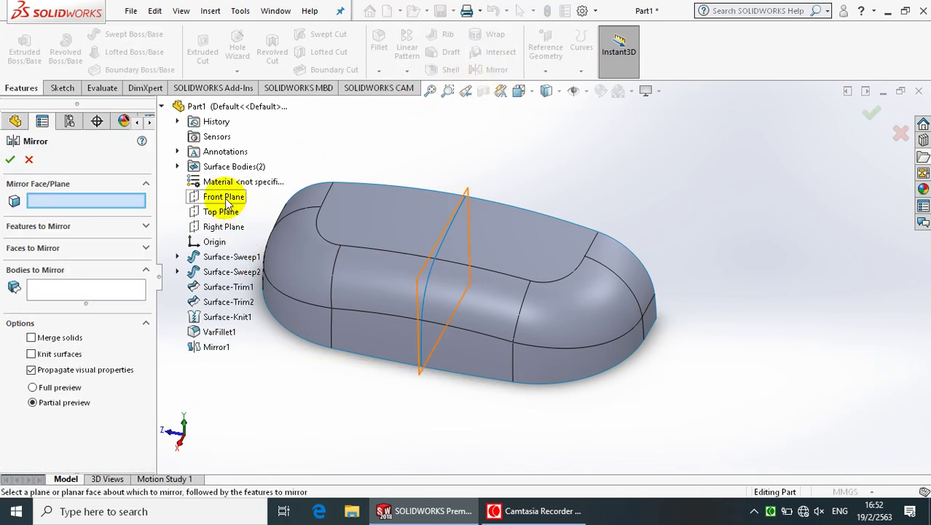
pyautogui.click(220, 230)
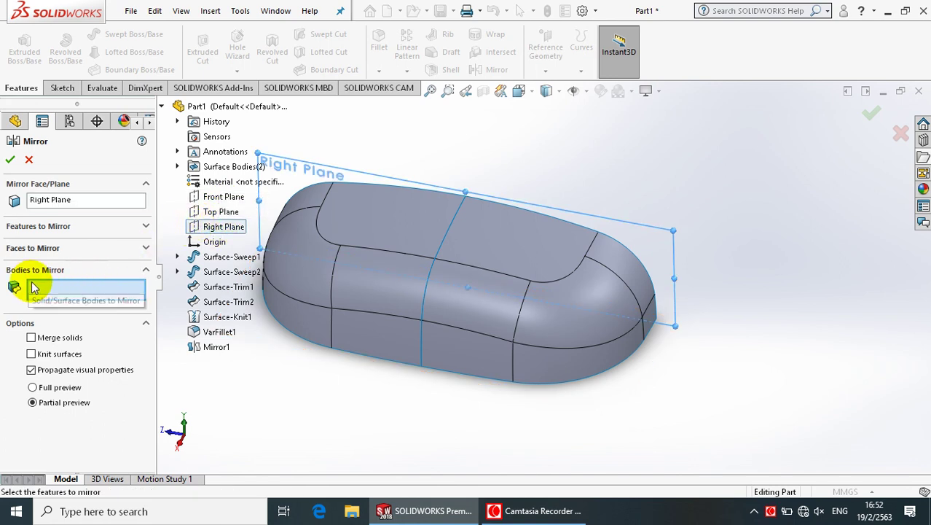
pyautogui.click(368, 249)
pyautogui.click(483, 244)
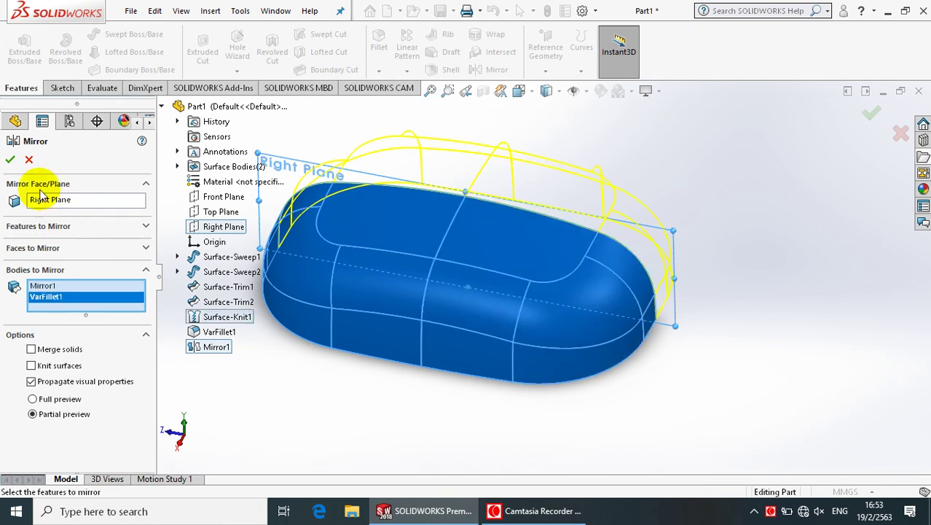
pyautogui.click(11, 159)
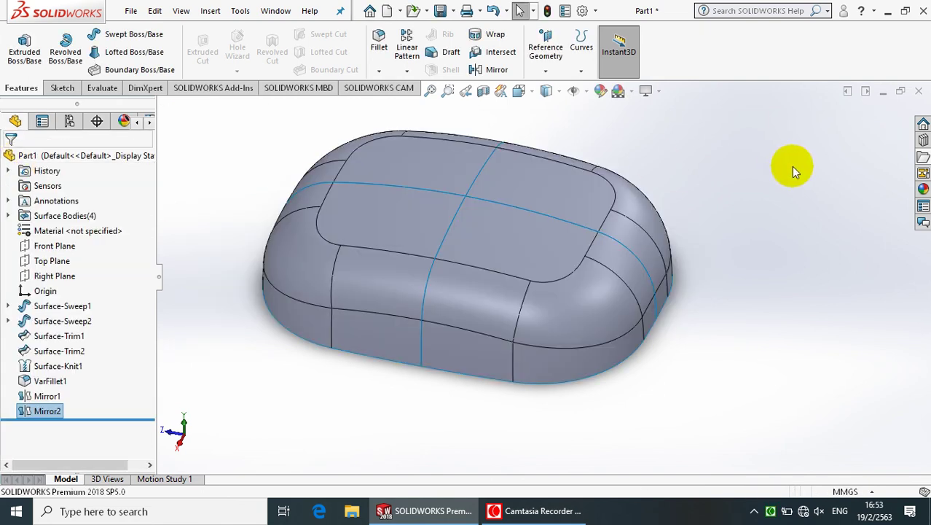
pyautogui.click(791, 166)
pyautogui.click(217, 11)
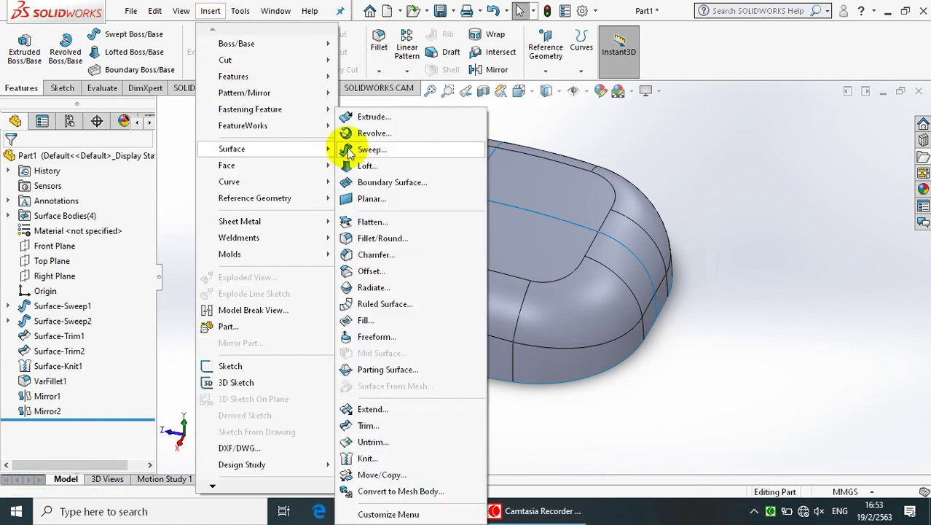
pyautogui.moveTo(232, 148)
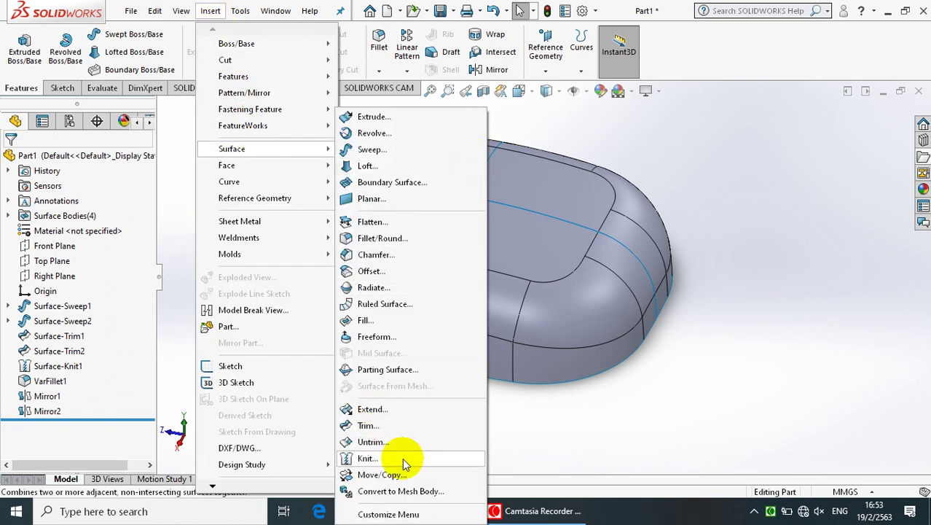
# Knit the three mirrored surfaces and VarFillet1 into one surface body
pyautogui.click(366, 457)
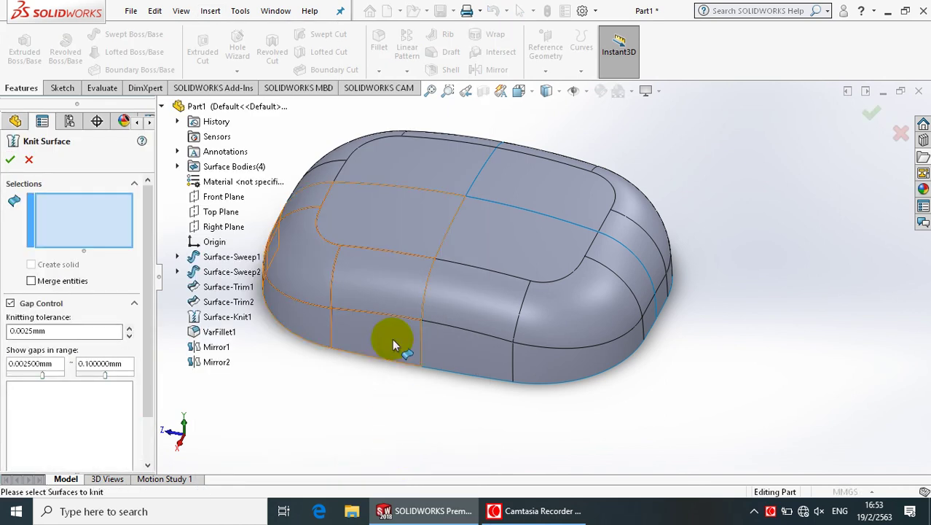
pyautogui.click(393, 236)
pyautogui.click(430, 166)
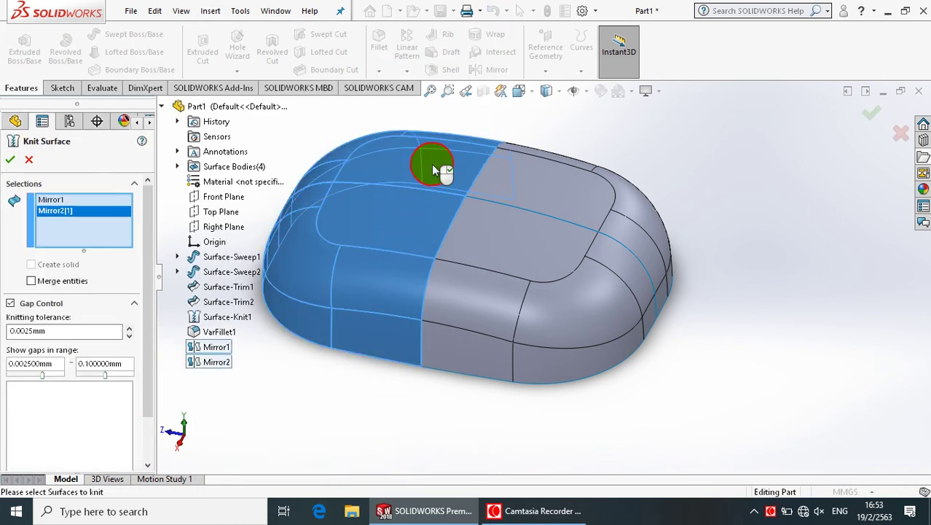
pyautogui.click(503, 191)
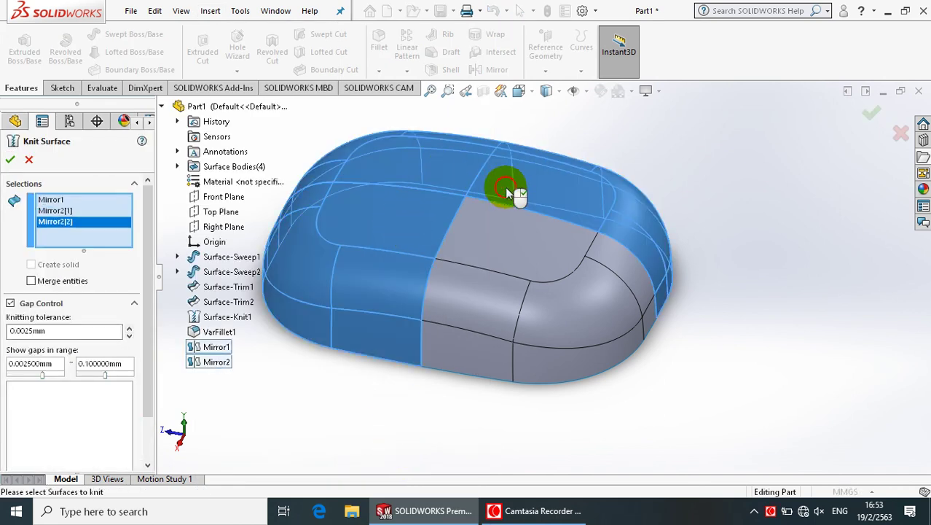
pyautogui.click(483, 228)
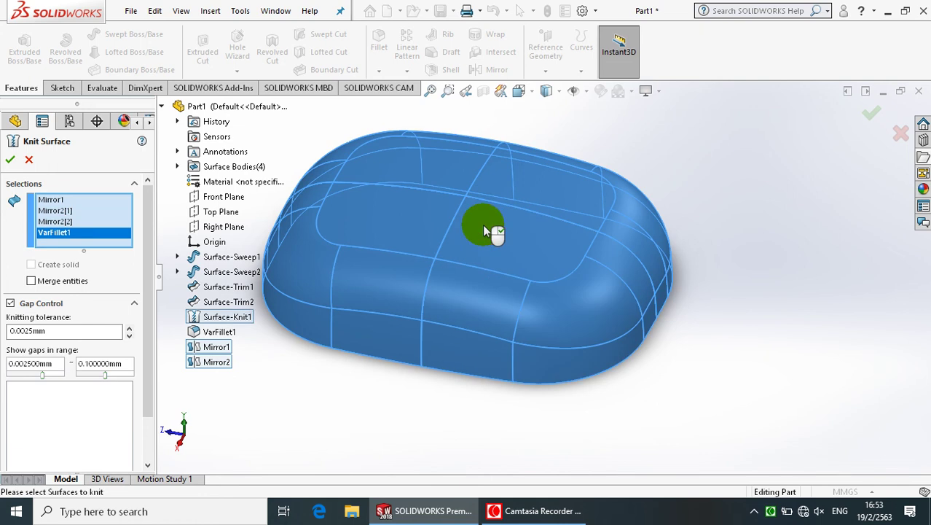
pyautogui.click(9, 161)
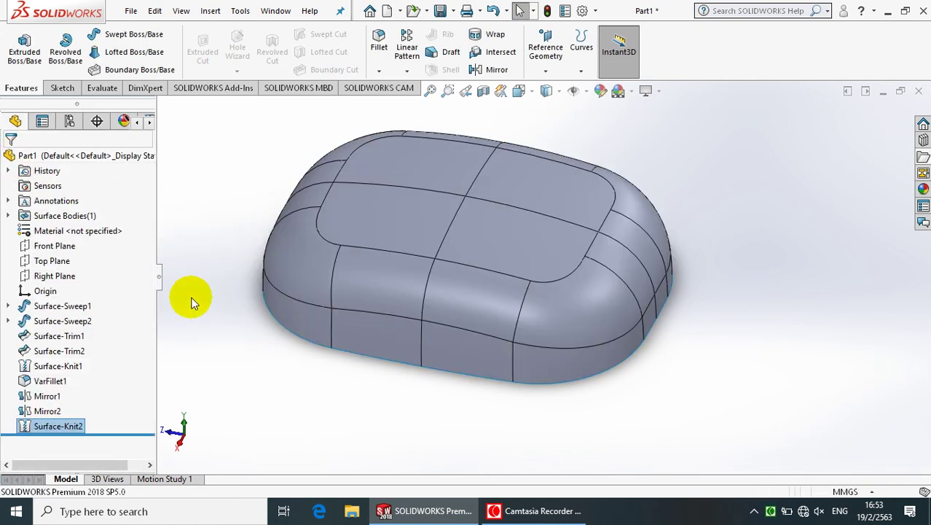
# Orbit and zoom the view to inspect the underside of the knitted shell
pyautogui.scroll(-3, 238, 347)
pyautogui.scroll(-2, 370, 194)
pyautogui.moveTo(370, 194)
pyautogui.mouseDown(button='middle')
pyautogui.moveTo(297, 202)
pyautogui.moveTo(342, 197)
pyautogui.moveTo(389, 295)
pyautogui.moveTo(427, 297)
pyautogui.moveTo(525, 262)
pyautogui.moveTo(490, 145)
pyautogui.mouseUp(button='middle')
pyautogui.scroll(3, 501, 254)
pyautogui.scroll(1, 502, 250)
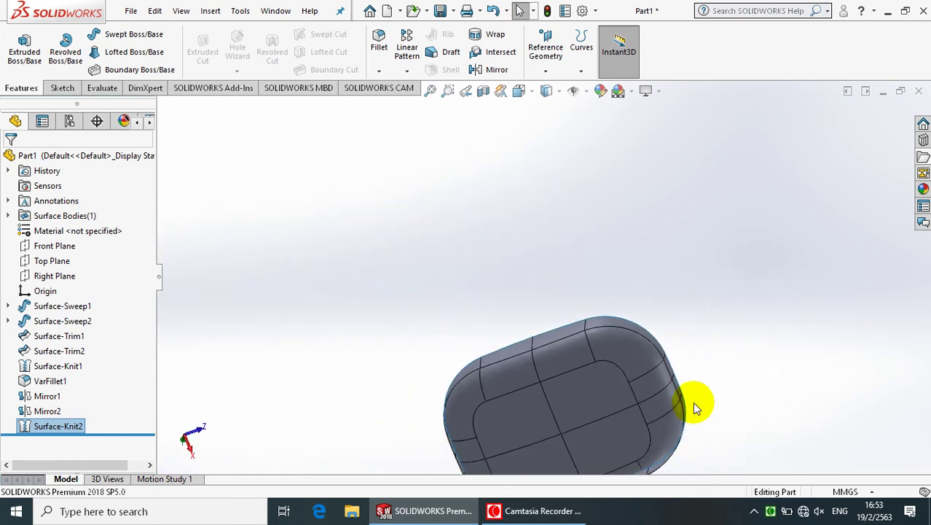
pyautogui.scroll(1, 685, 405)
pyautogui.scroll(-3, 680, 406)
pyautogui.scroll(-2, 476, 242)
pyautogui.scroll(2, 481, 254)
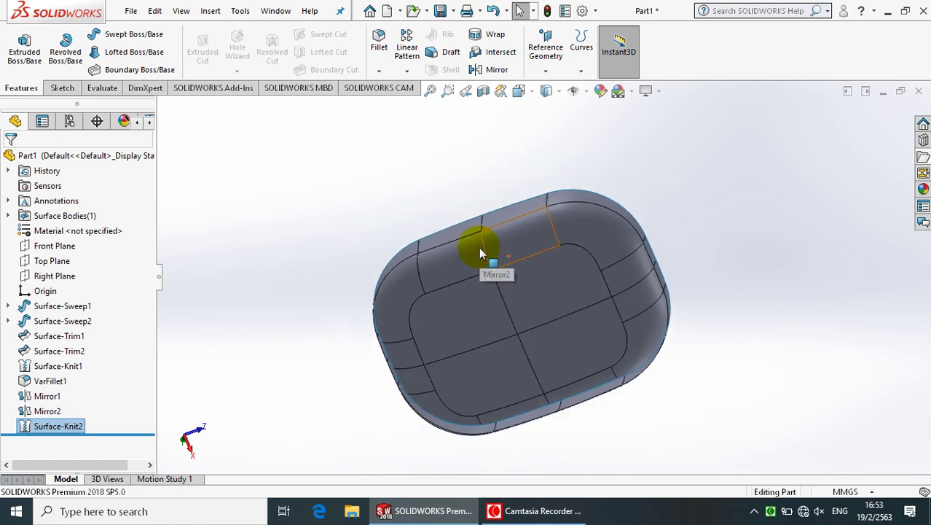
pyautogui.scroll(-1, 541, 331)
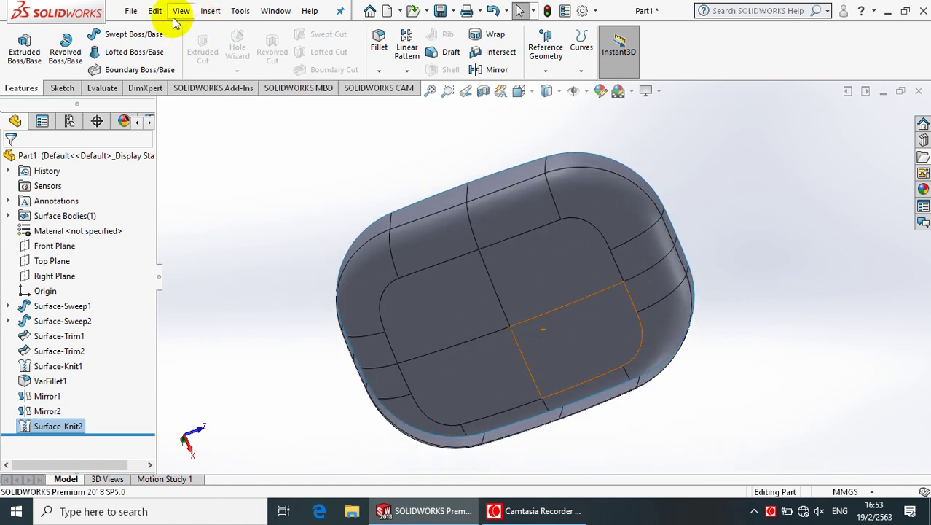
pyautogui.click(210, 11)
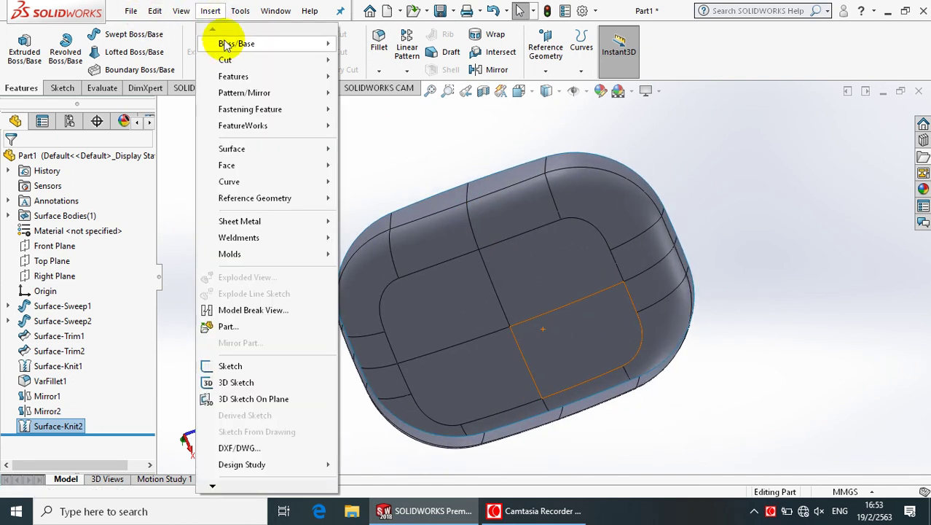
pyautogui.moveTo(236, 44)
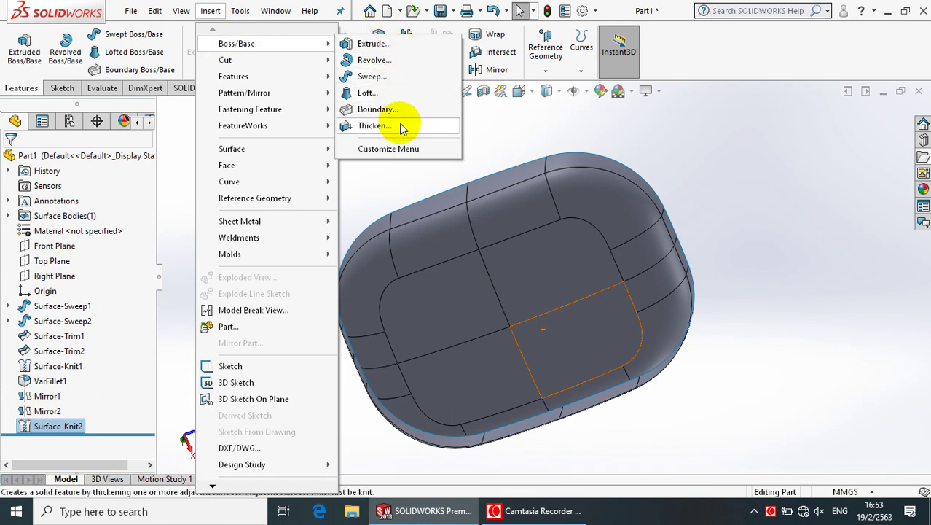
# Thicken the knitted surface by 2 mm on both sides into a solid
pyautogui.click(403, 126)
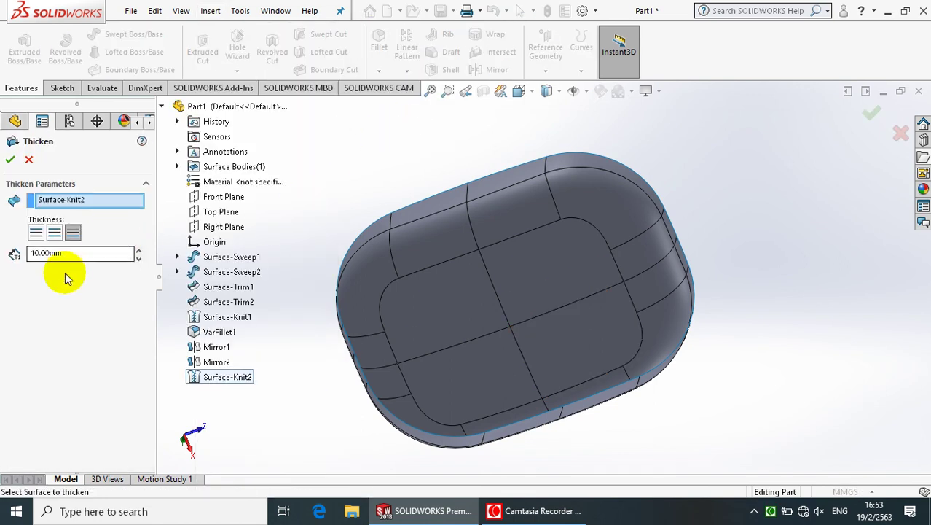
pyautogui.doubleClick(81, 252)
pyautogui.write('2')
pyautogui.press('Return')
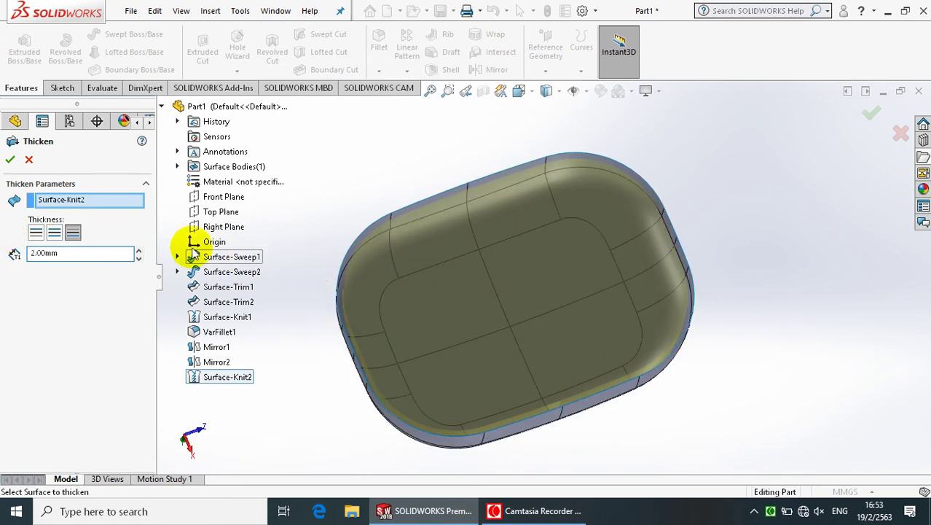
pyautogui.click(46, 233)
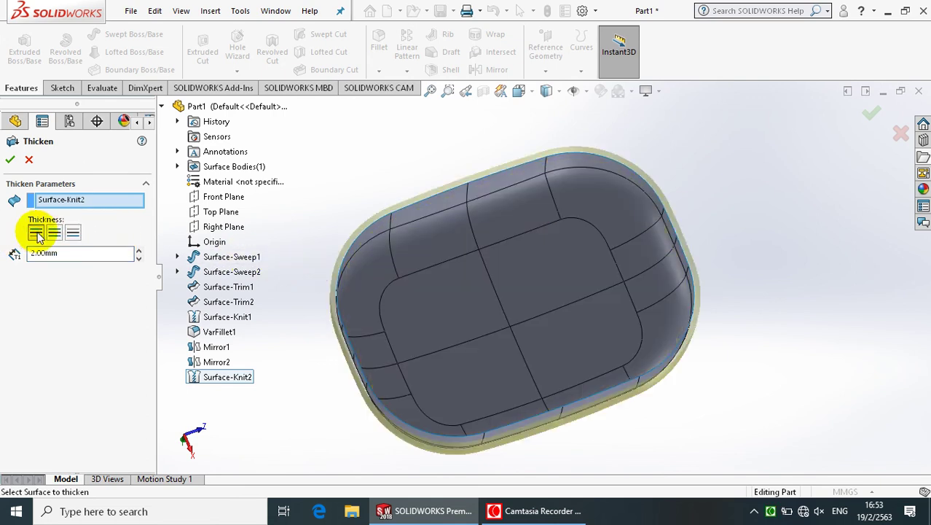
pyautogui.click(76, 233)
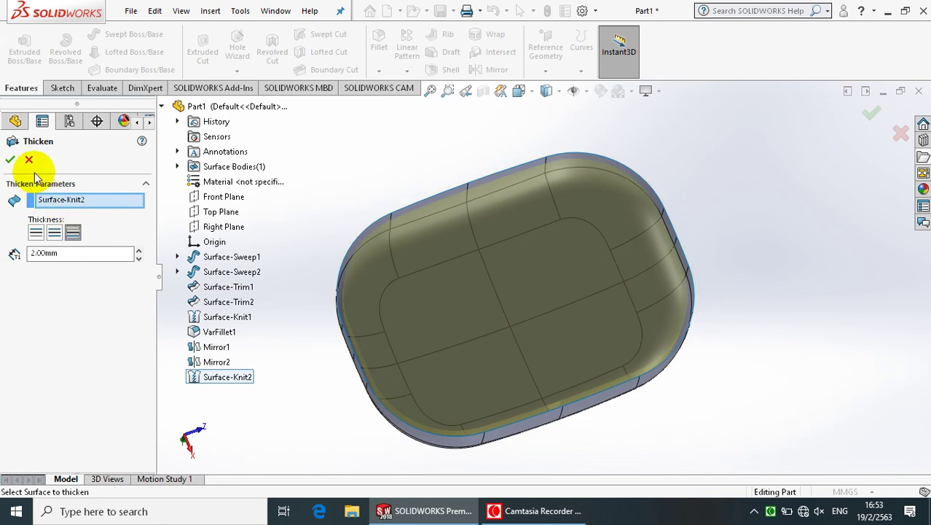
pyautogui.click(11, 159)
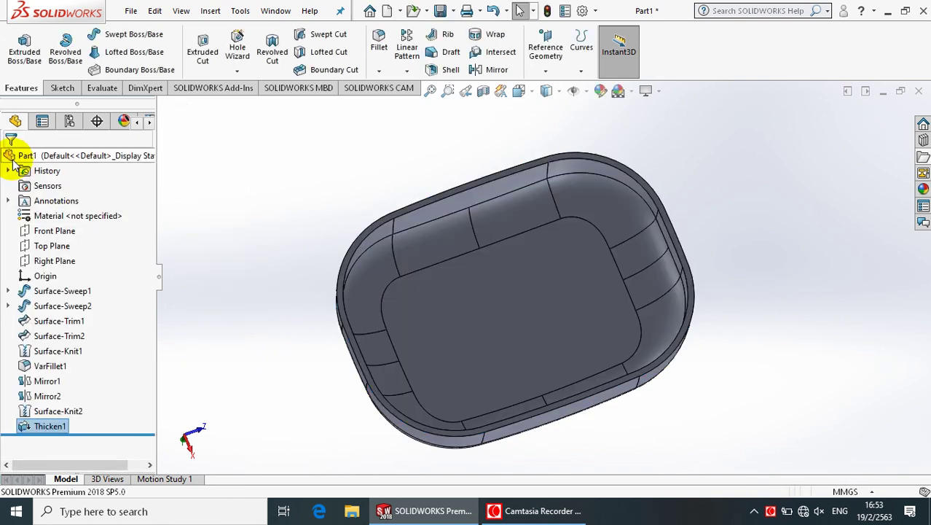
# Orbit and zoom to inspect the finished solid tray
pyautogui.scroll(-3, 482, 199)
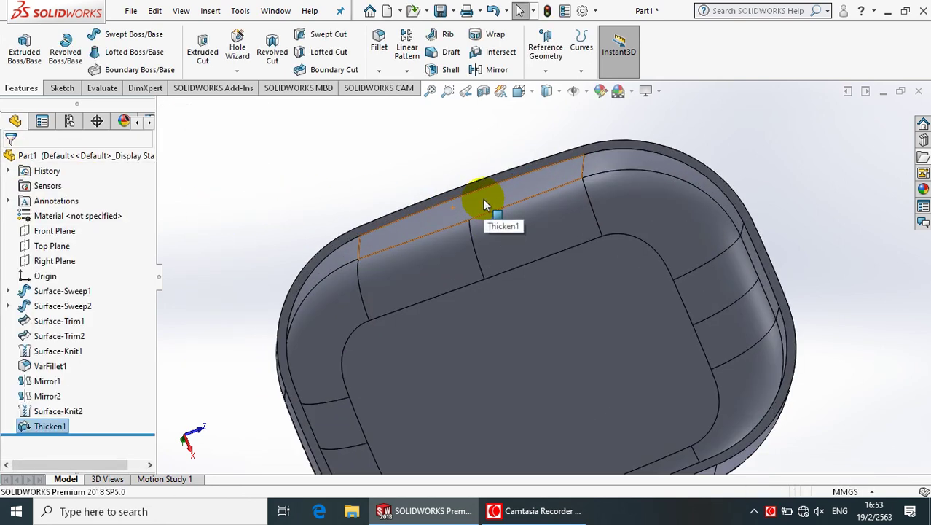
pyautogui.scroll(4, 483, 199)
pyautogui.moveTo(501, 212); pyautogui.dragTo(512, 349, button='middle')
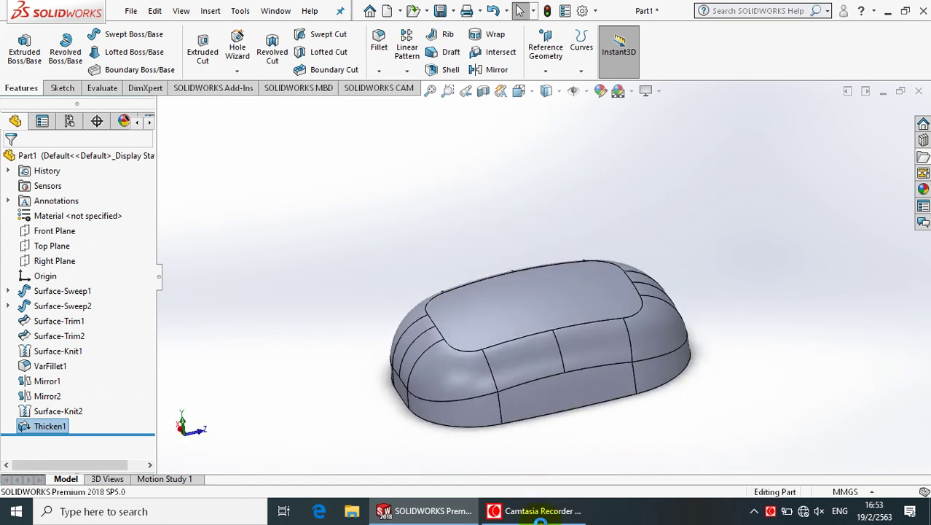
pyautogui.scroll(-2, 556, 391)
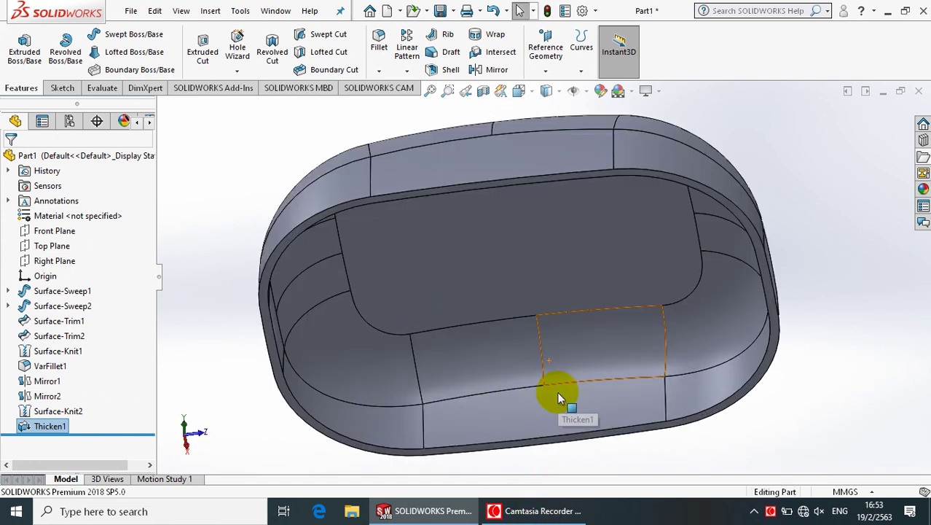